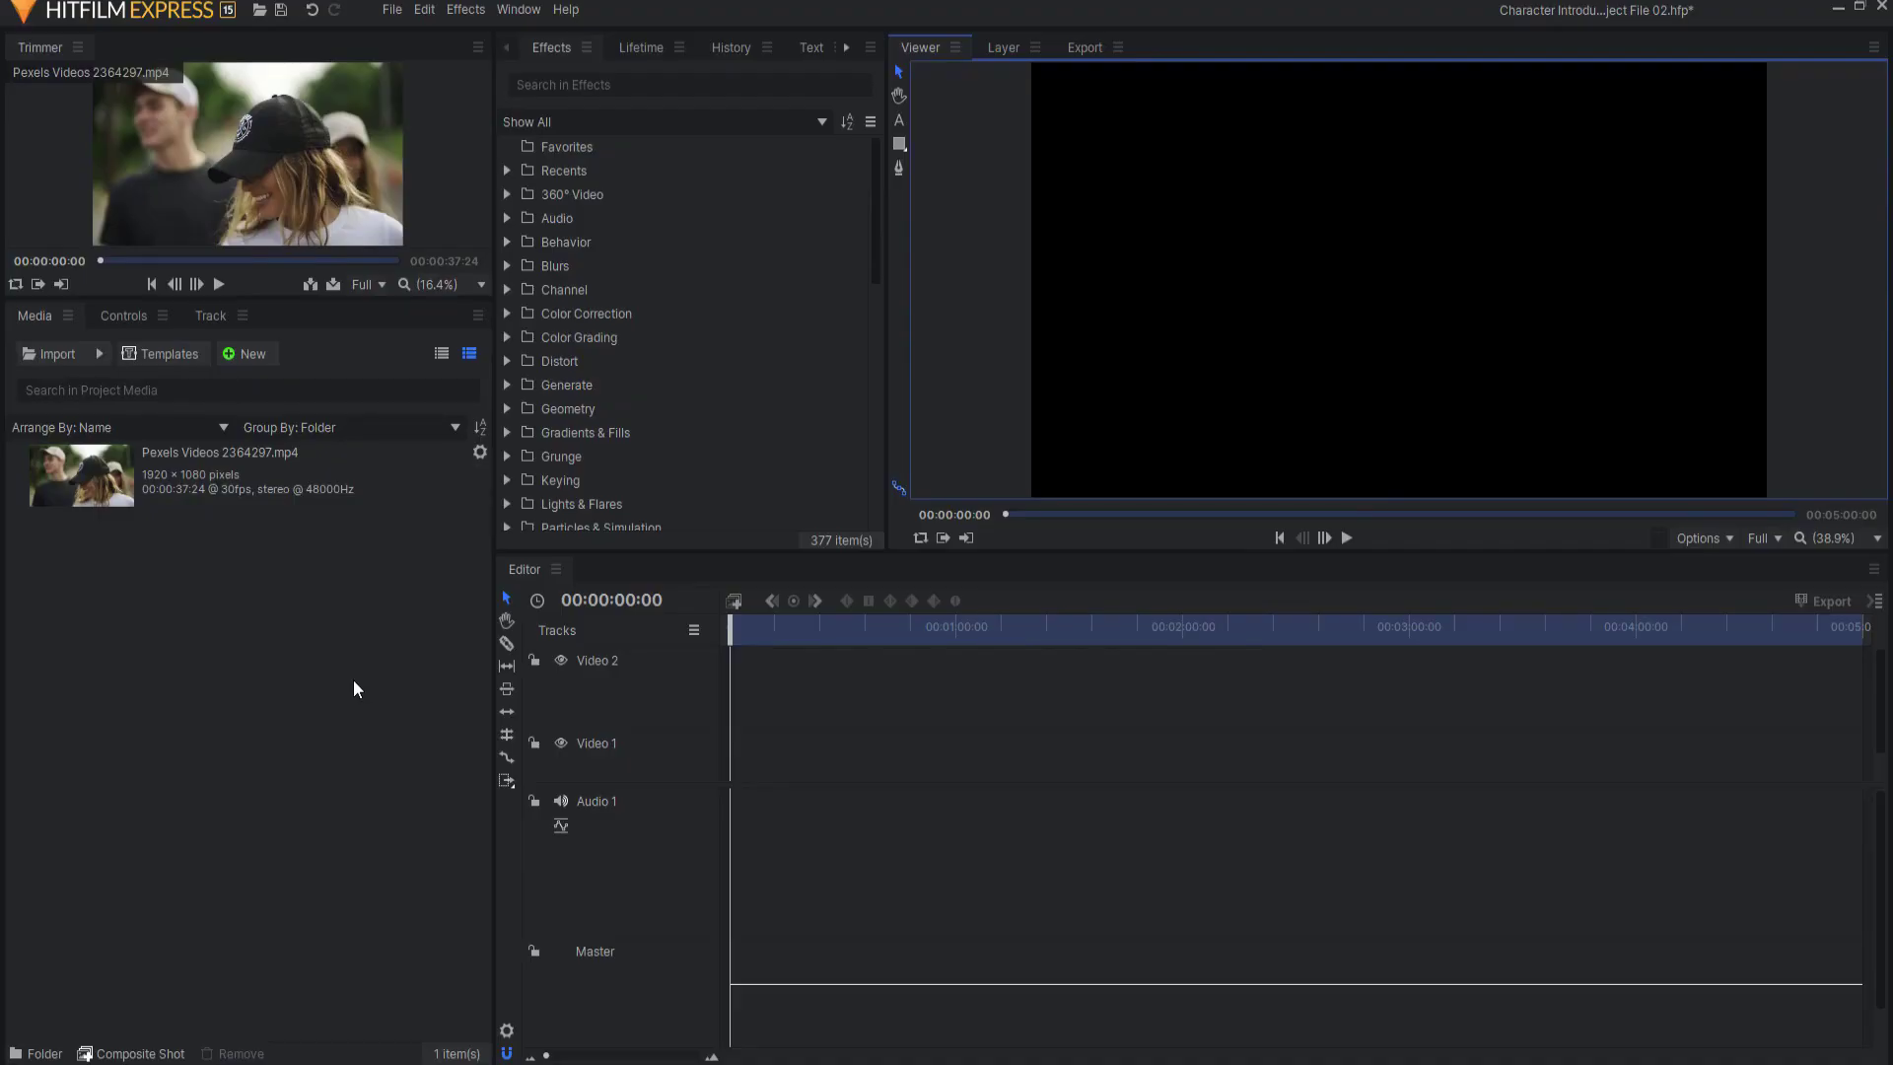
- Place Pexels Videos 2364297.mp4 on Video 1 and park the playhead at 00:00:04:00
left_click(144, 483)
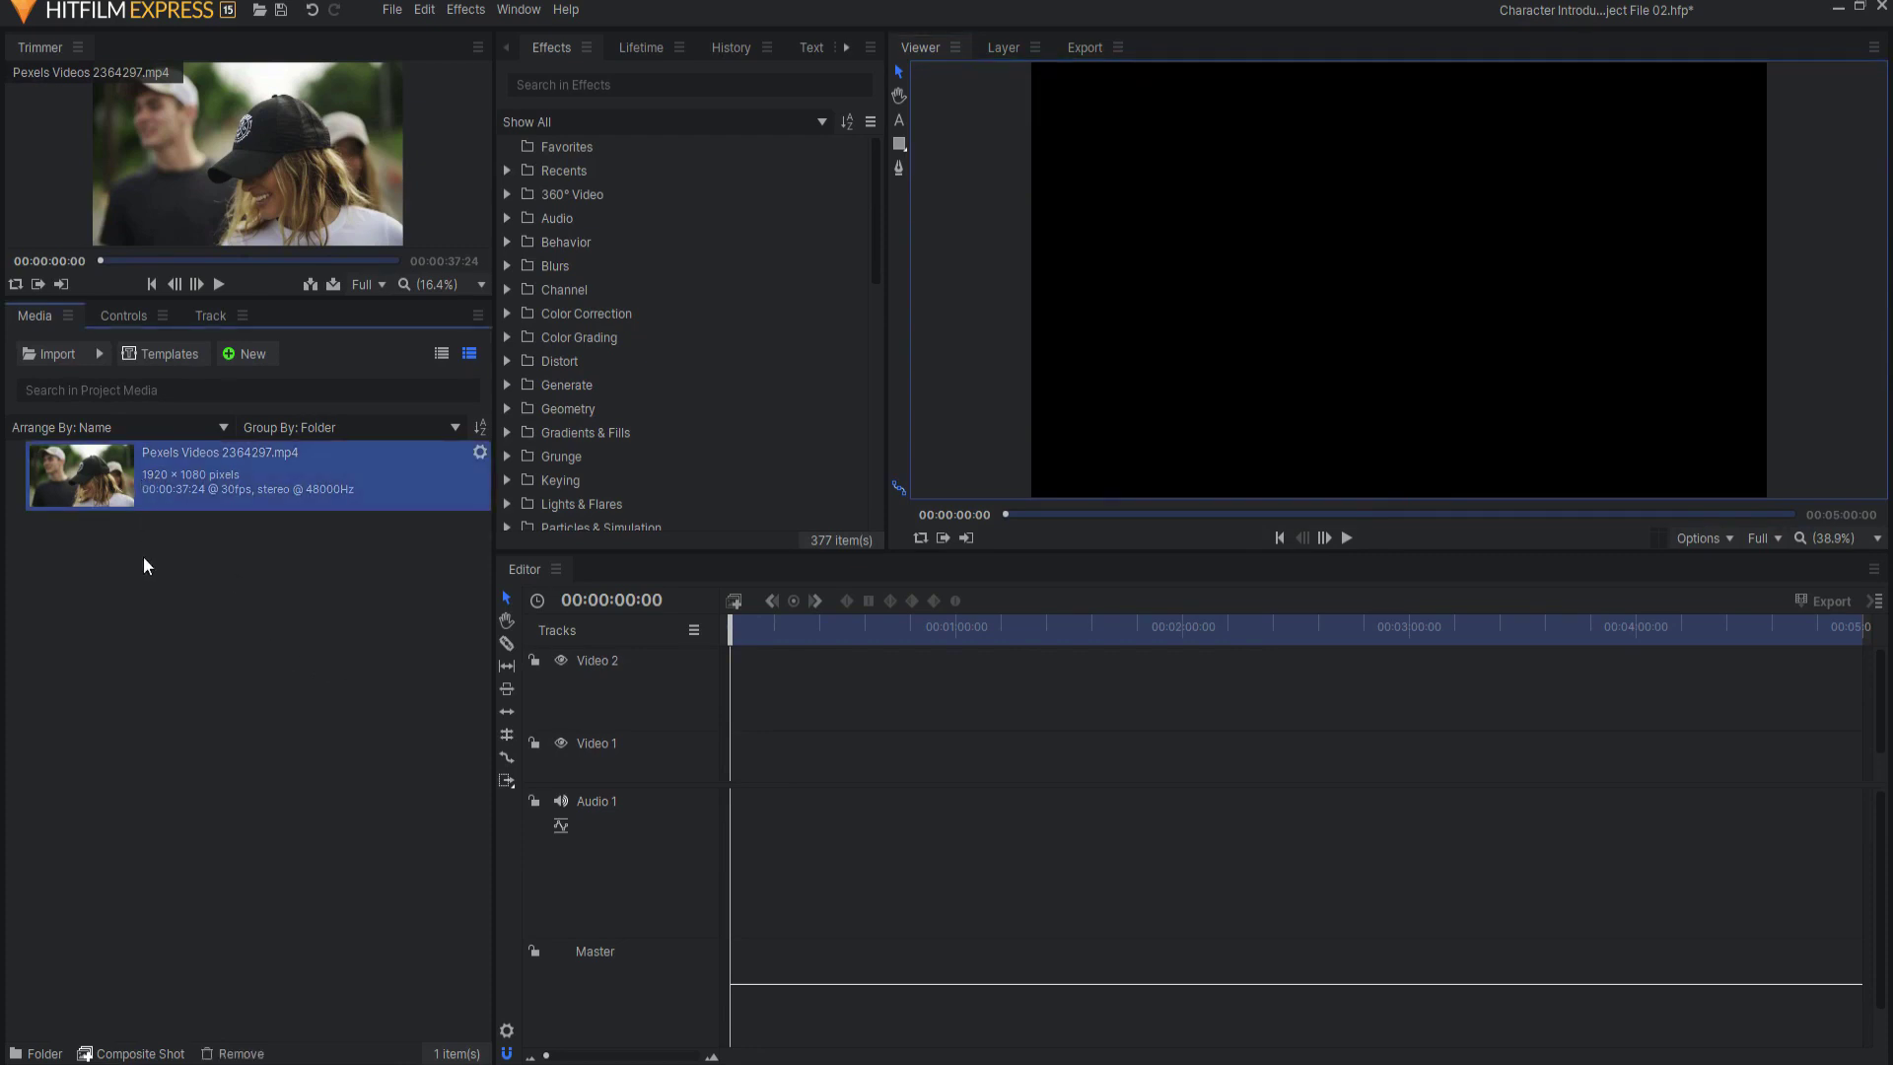
left_click_drag(133, 477, 744, 767)
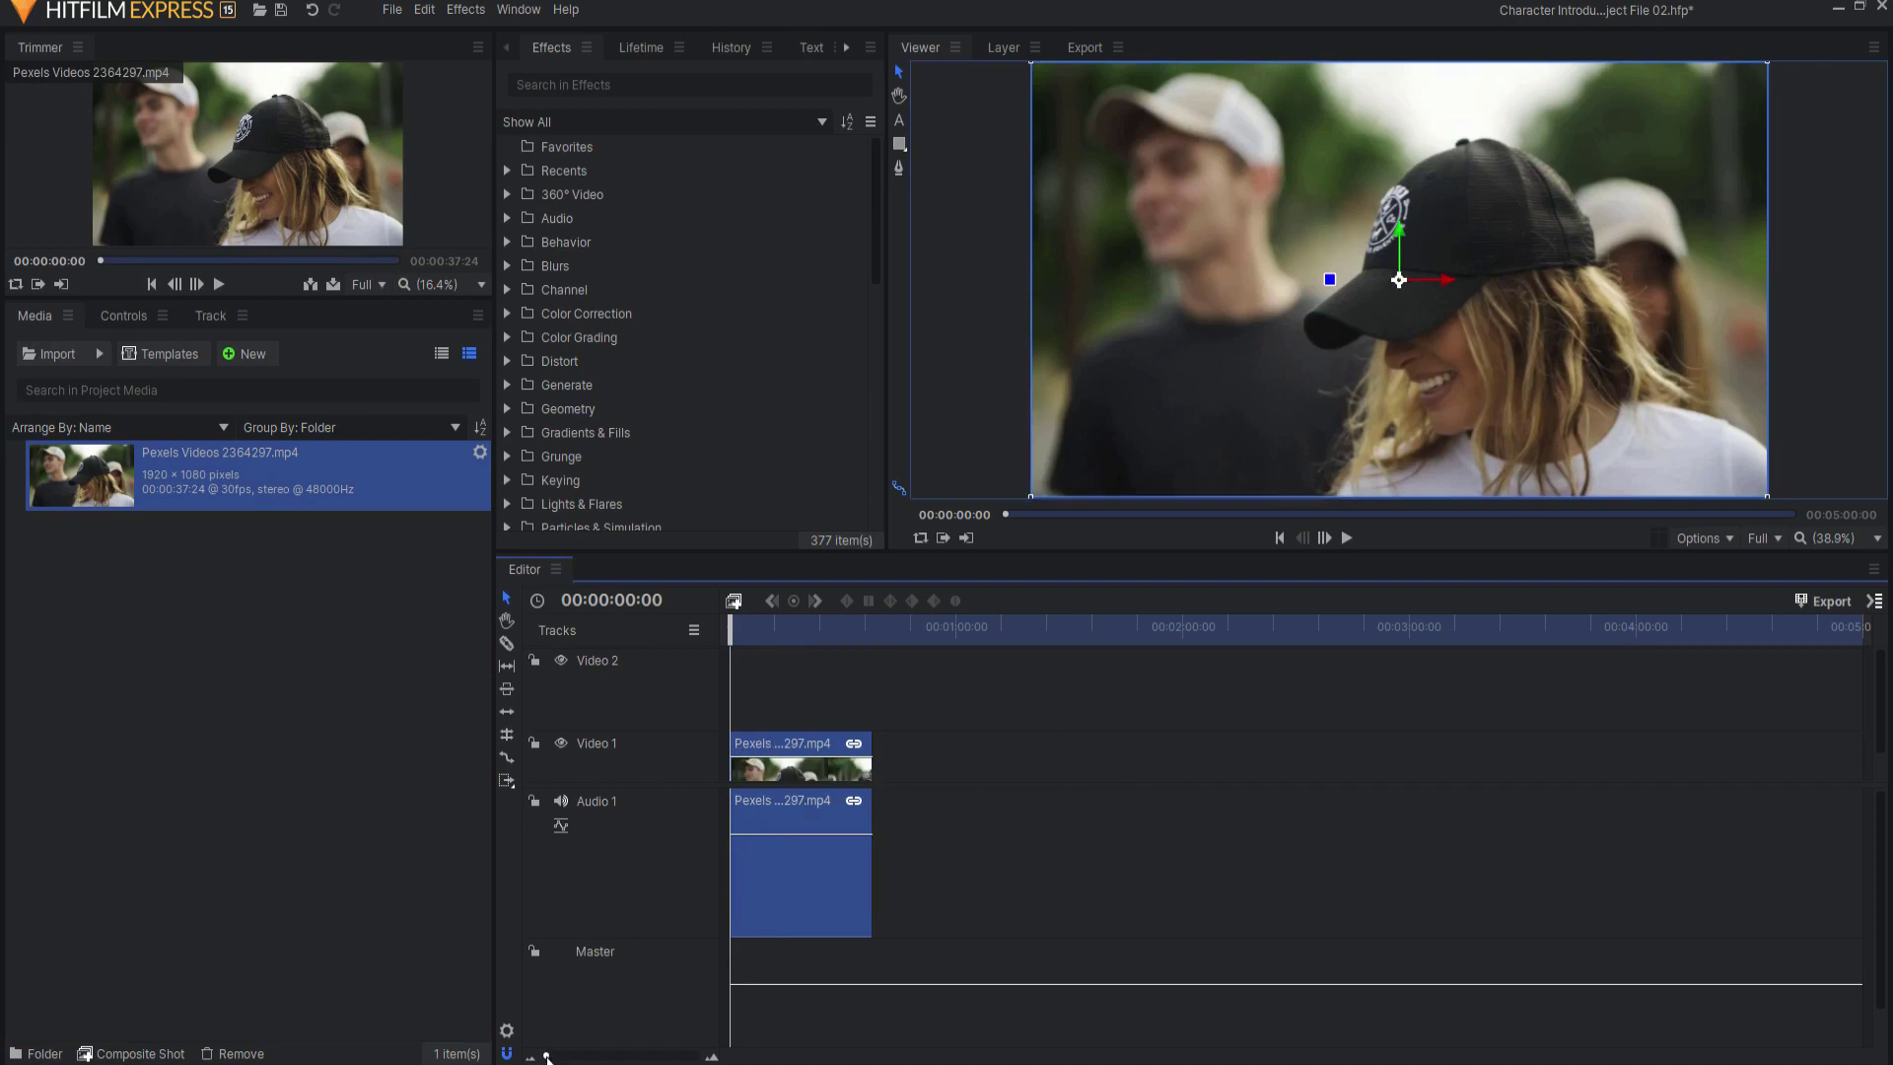
left_click_drag(547, 1057, 650, 1050)
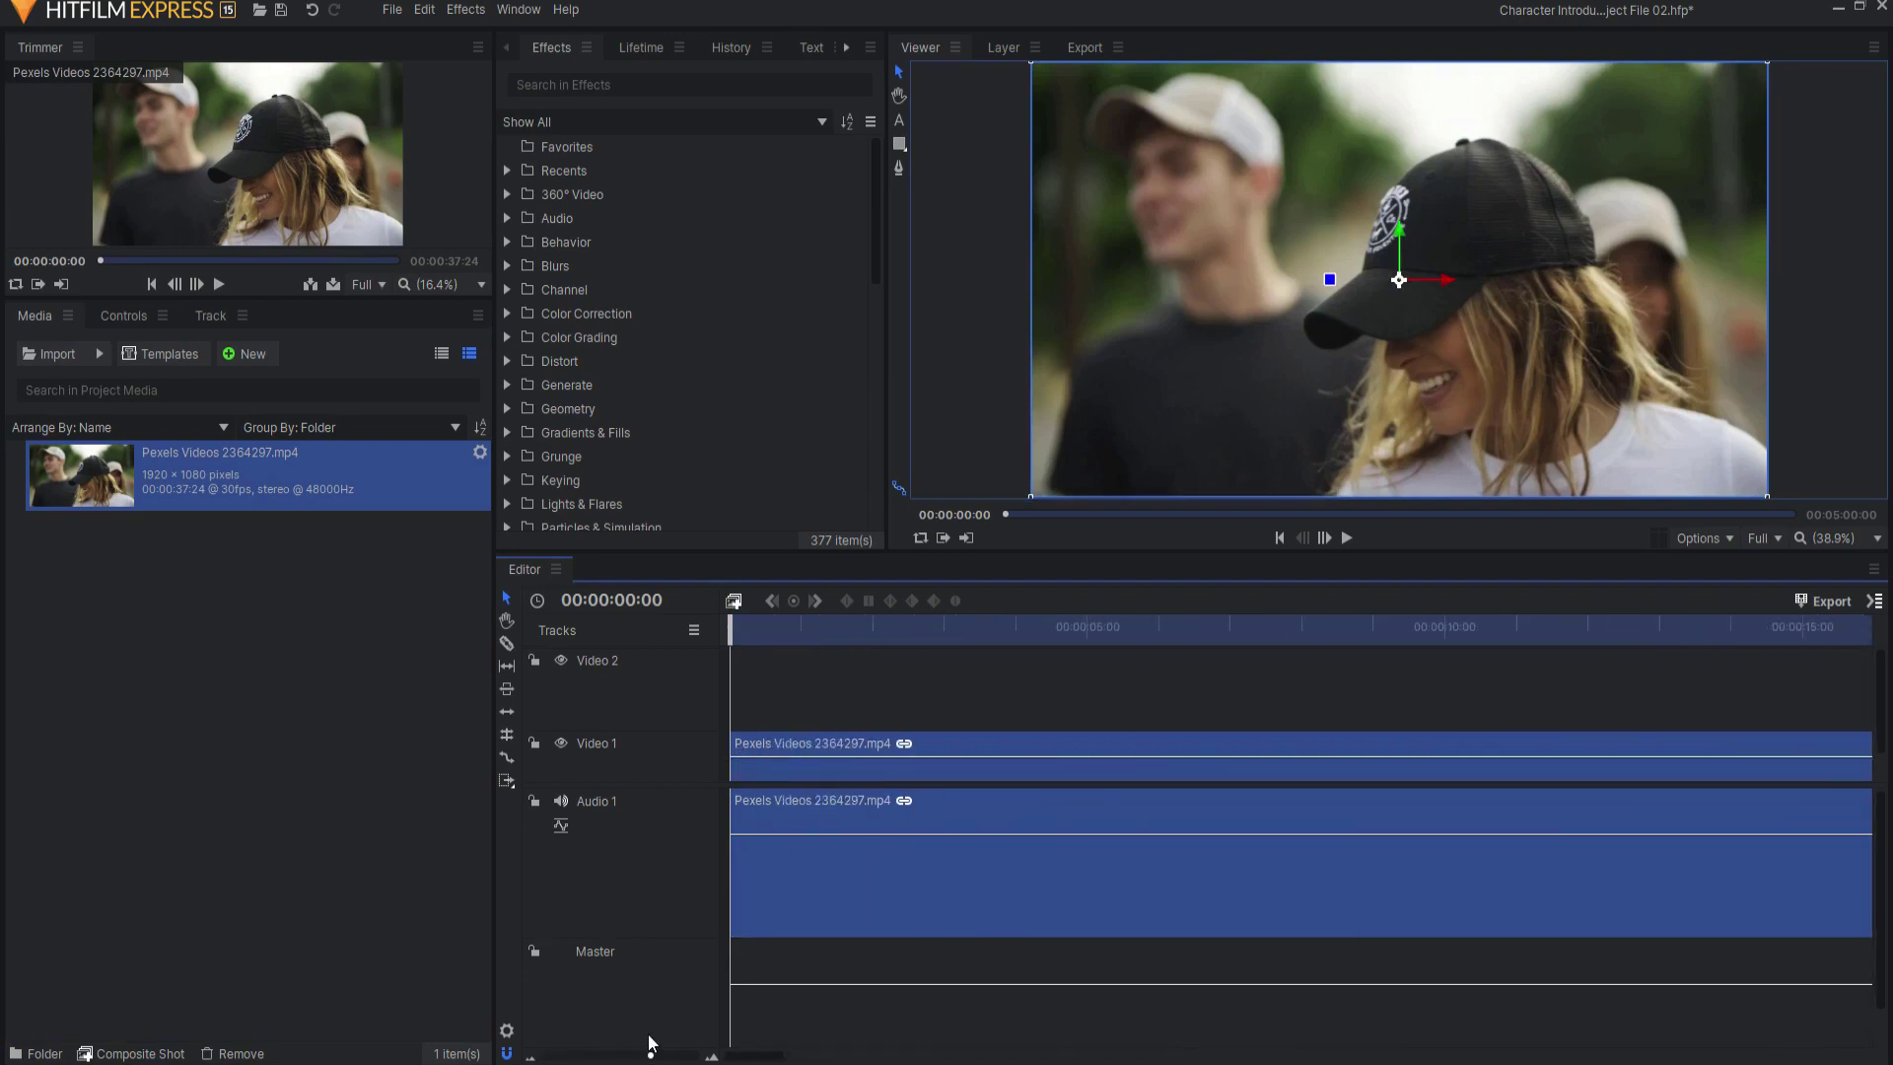
left_click_drag(726, 619, 1020, 631)
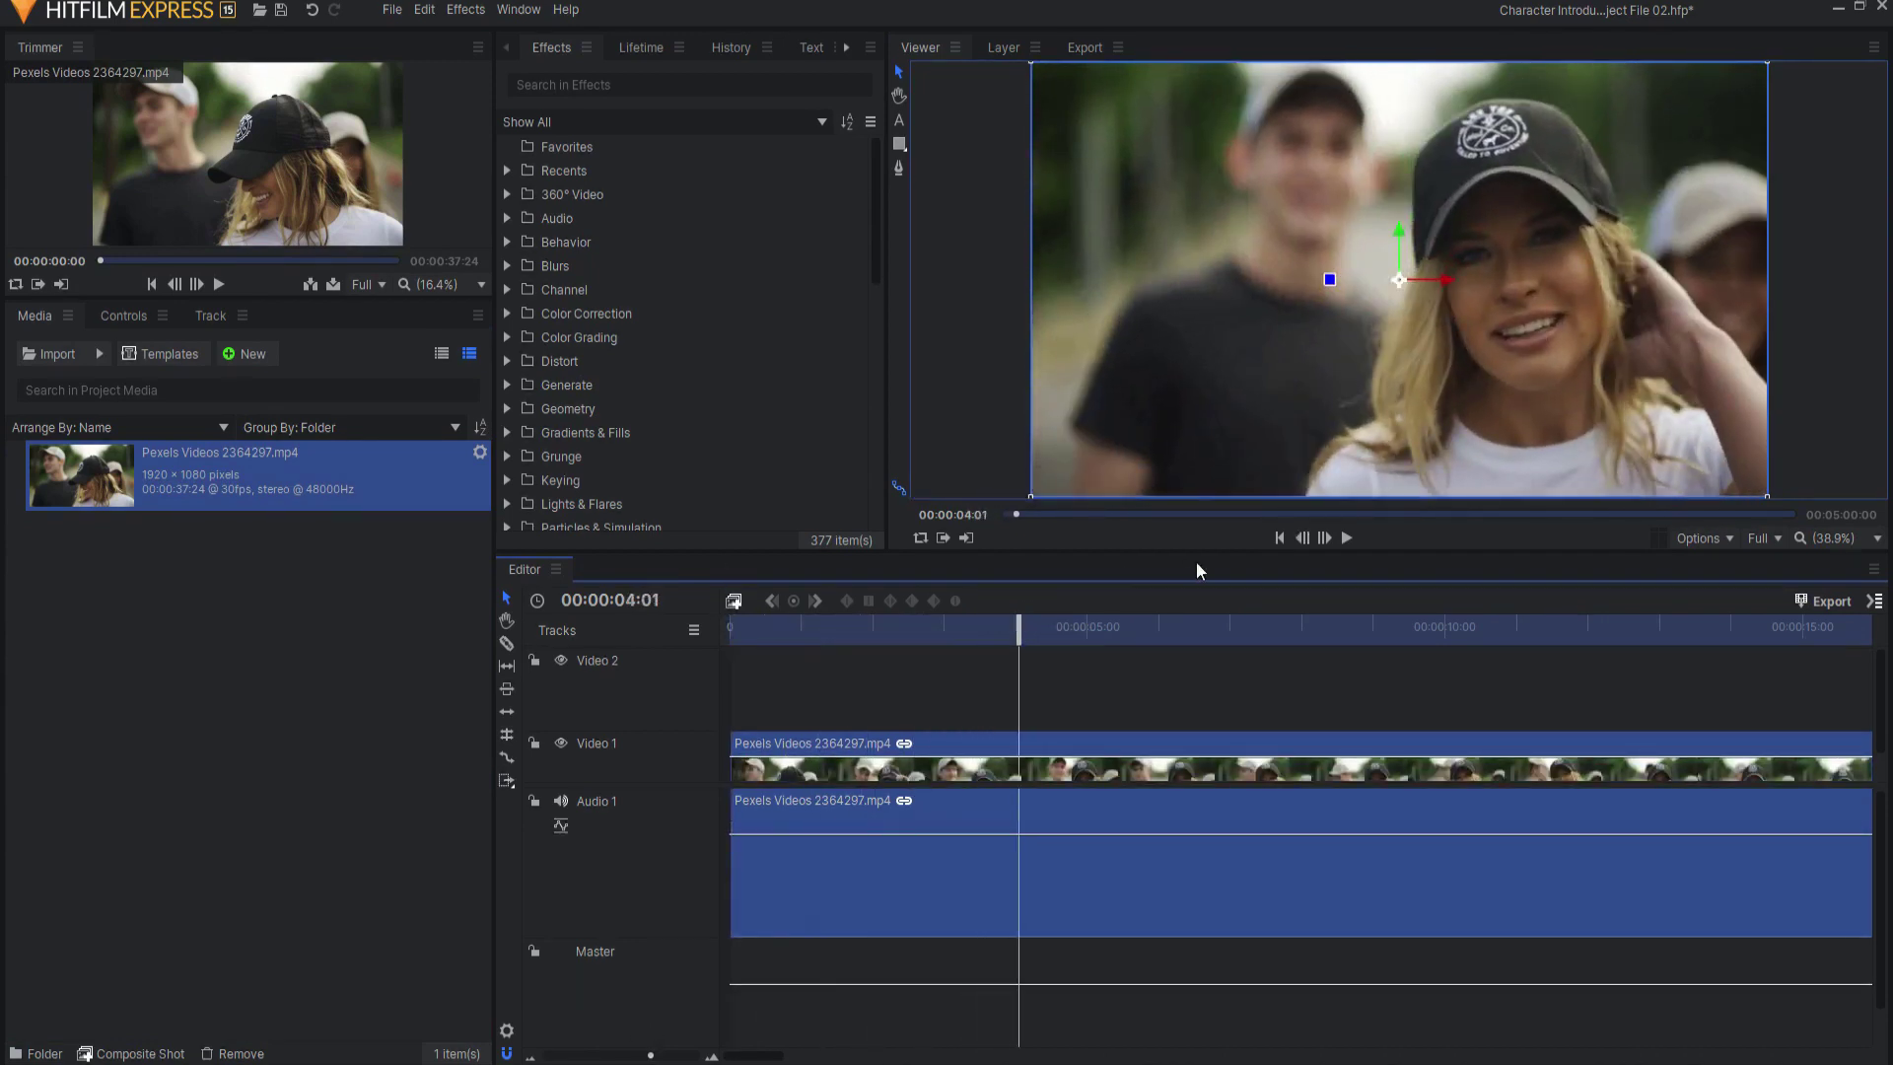
left_click(1301, 539)
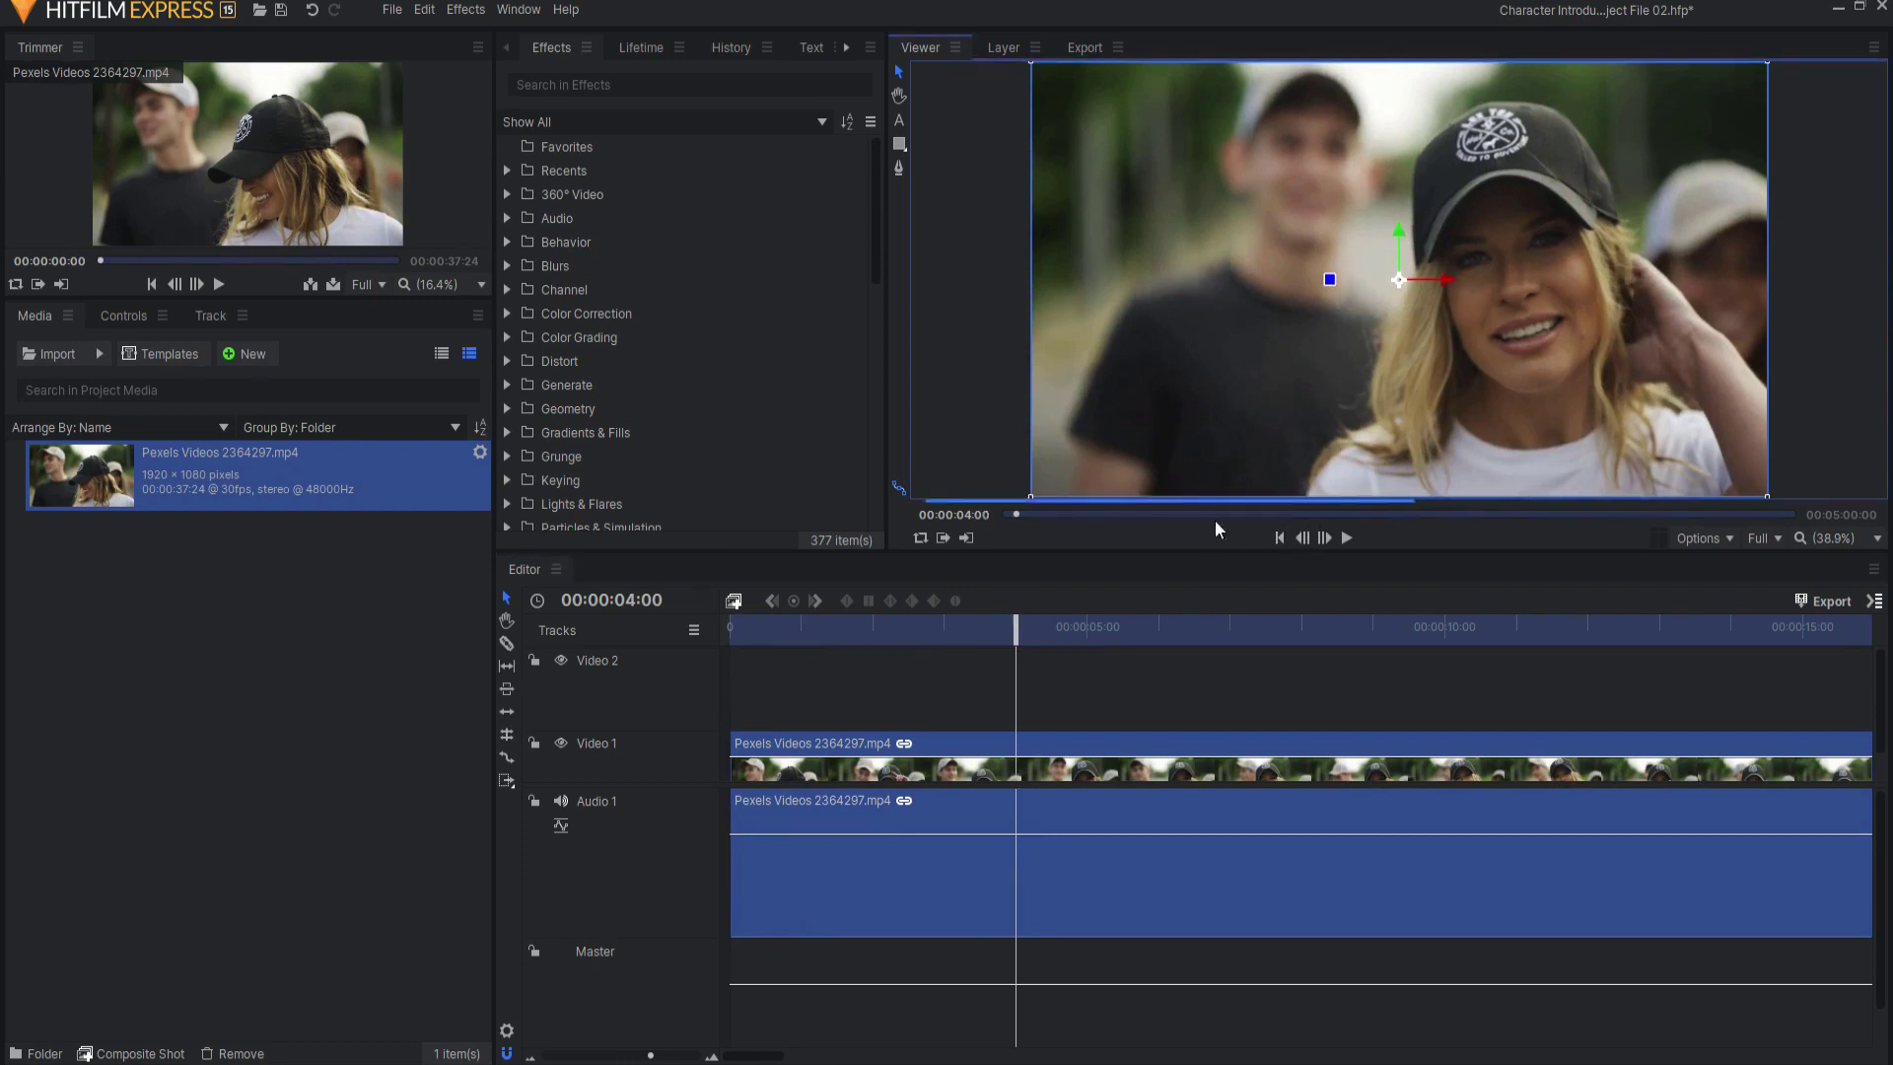
- Slice the Pexels clip on Video 1 and Audio 1 at the 00:00:04:00 playhead
left_click(505, 646)
left_click(1017, 743)
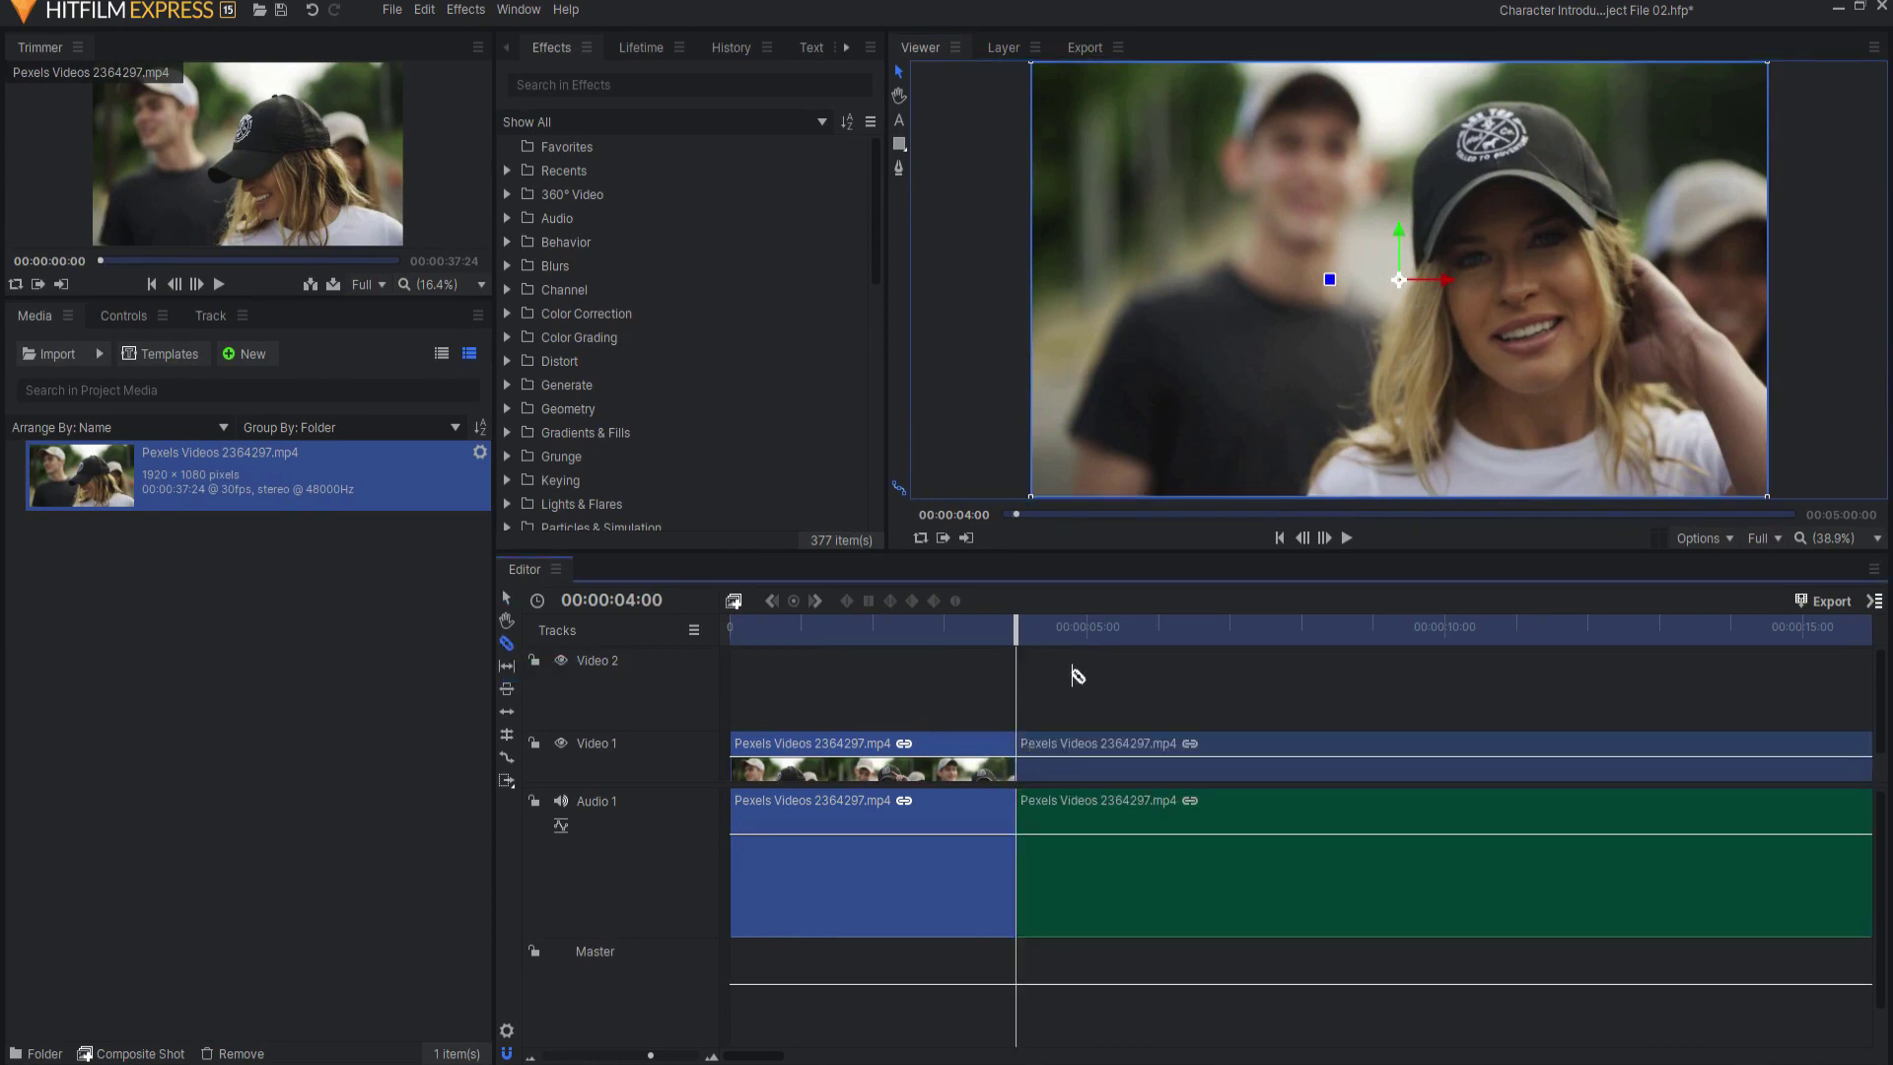
left_click(1324, 537)
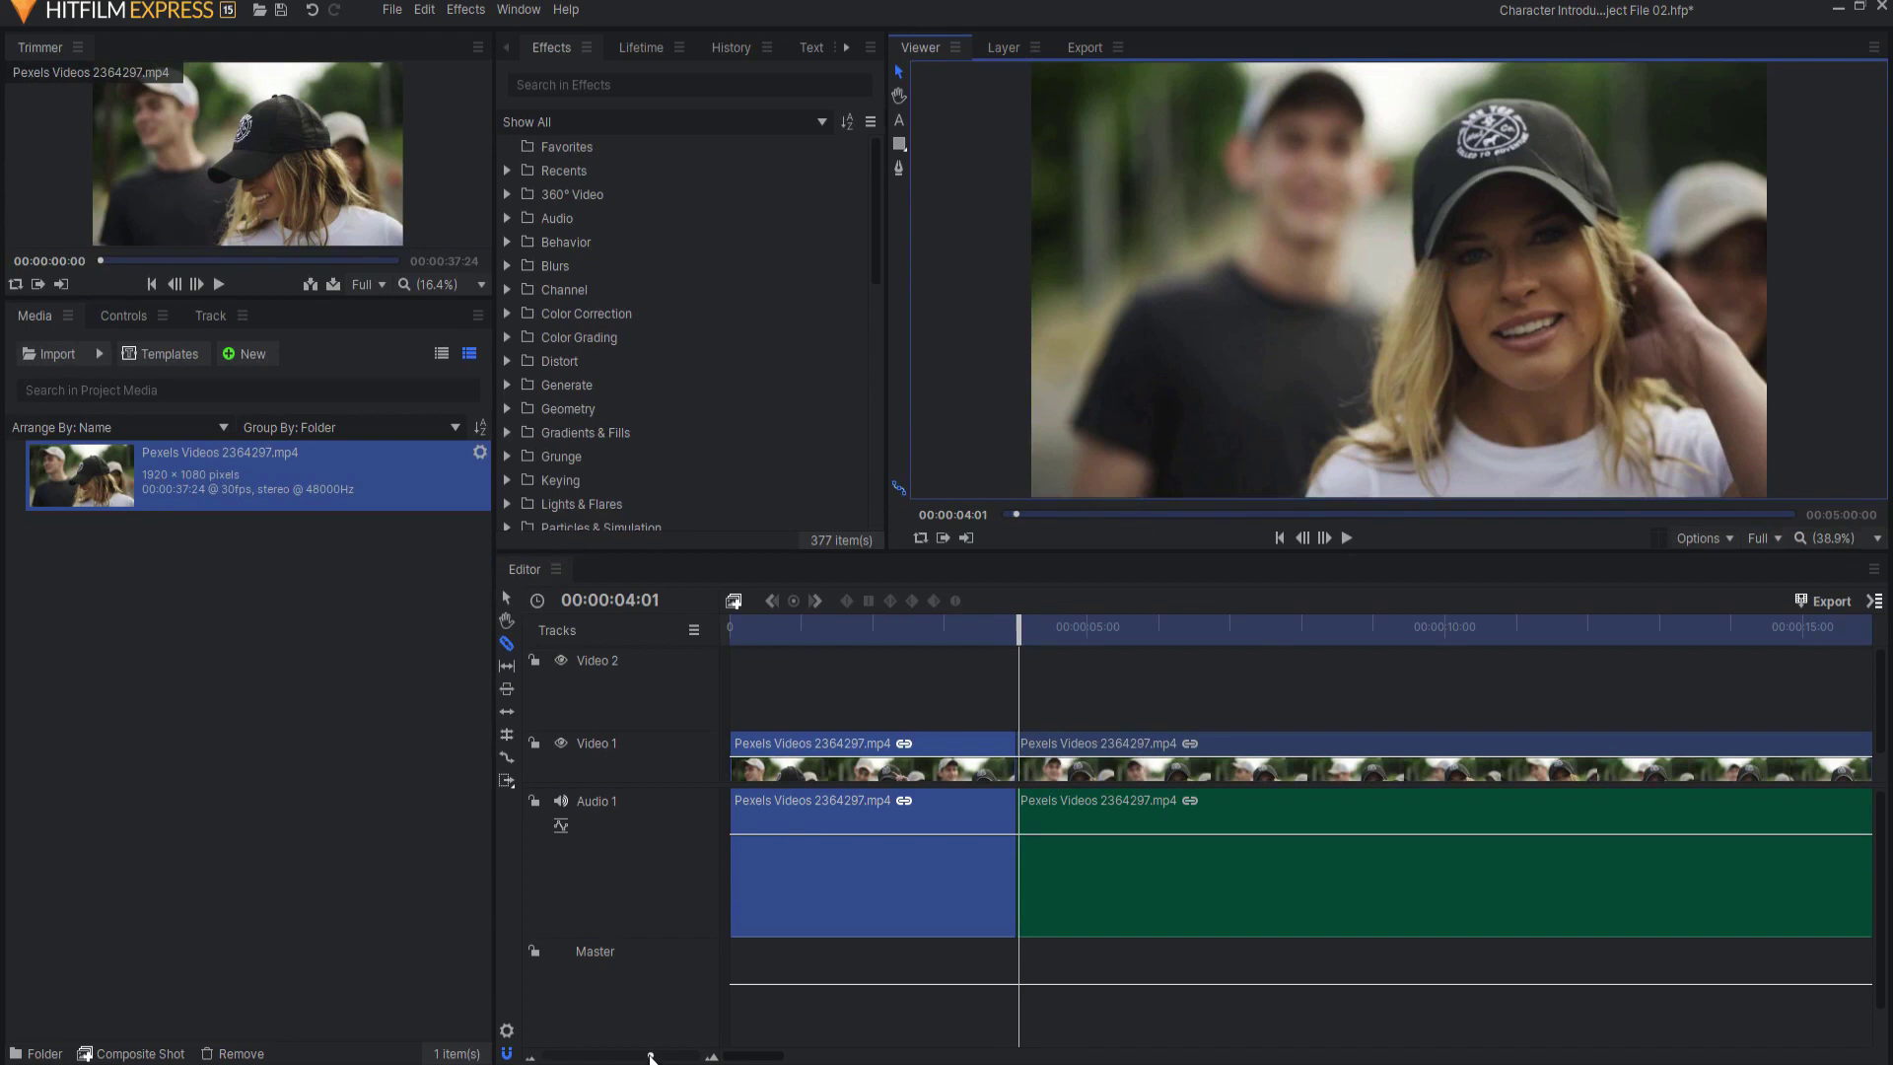
left_click_drag(651, 1057, 676, 1056)
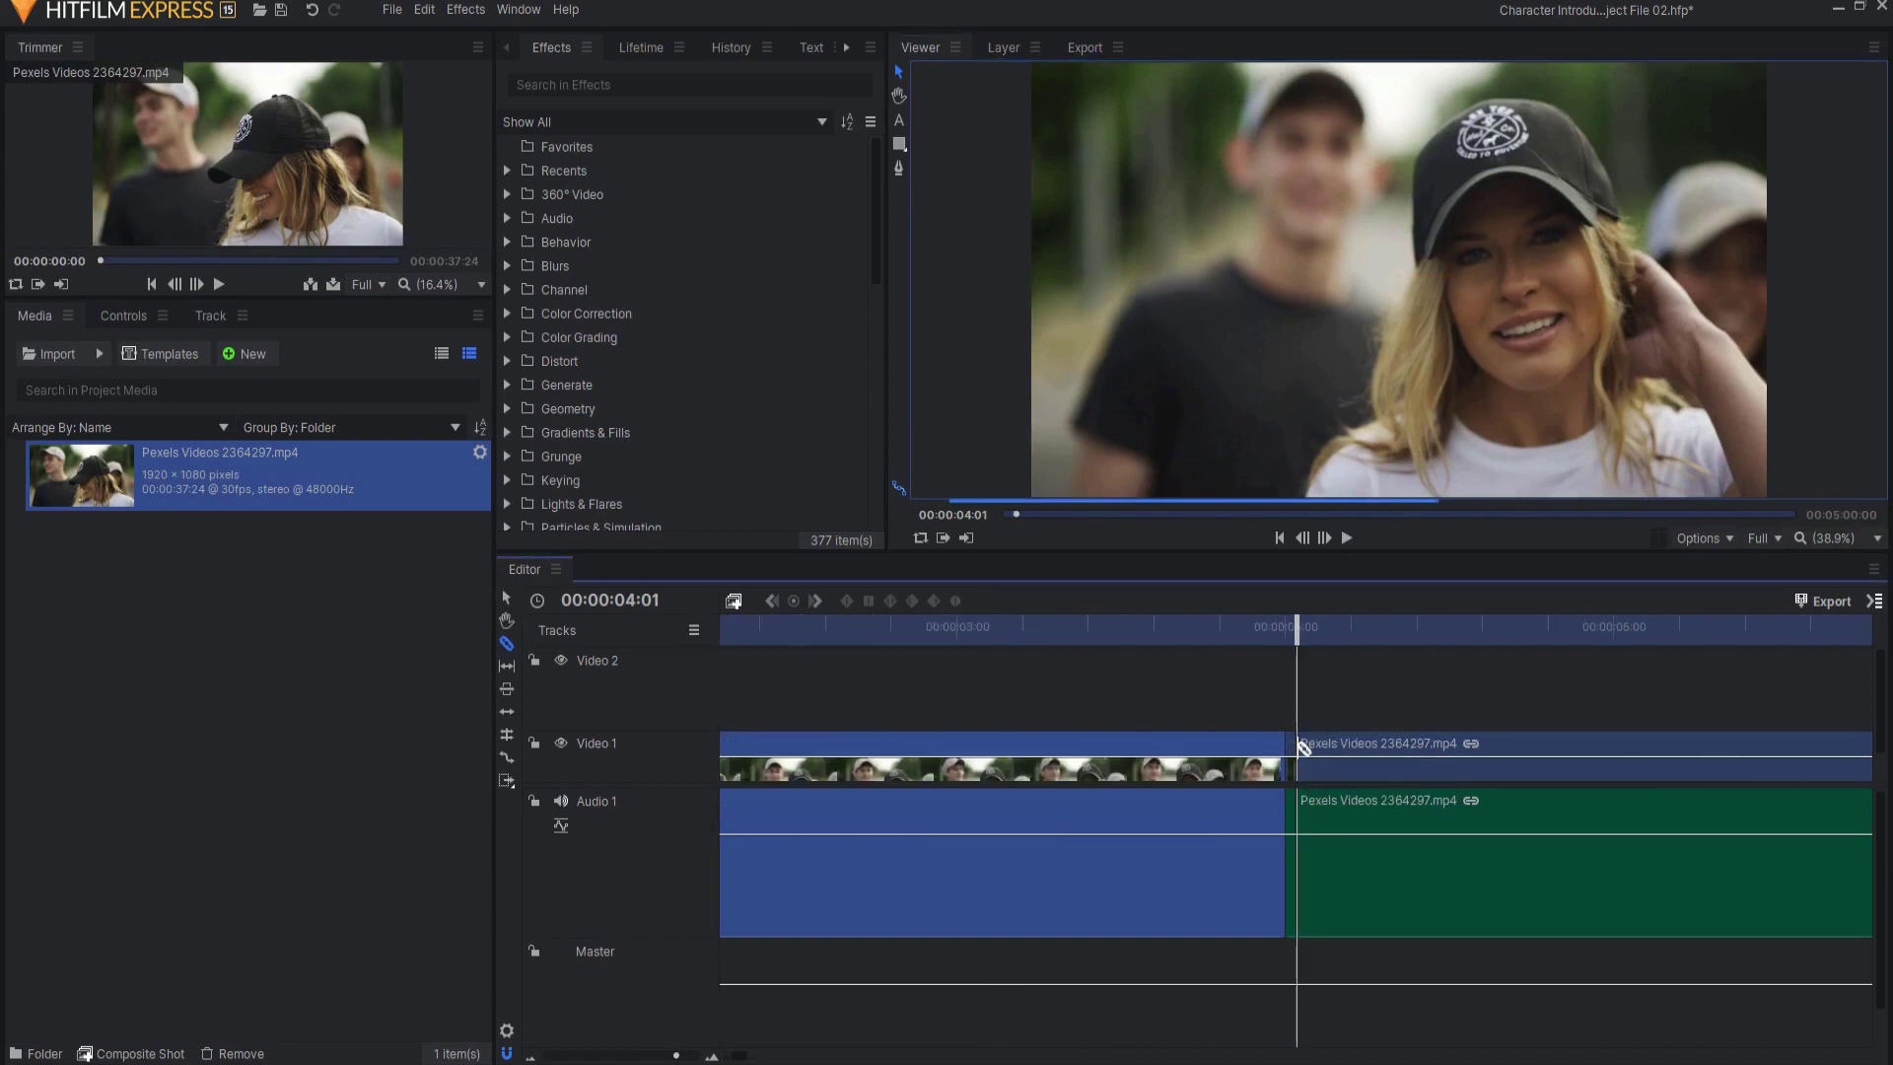
left_click(507, 599)
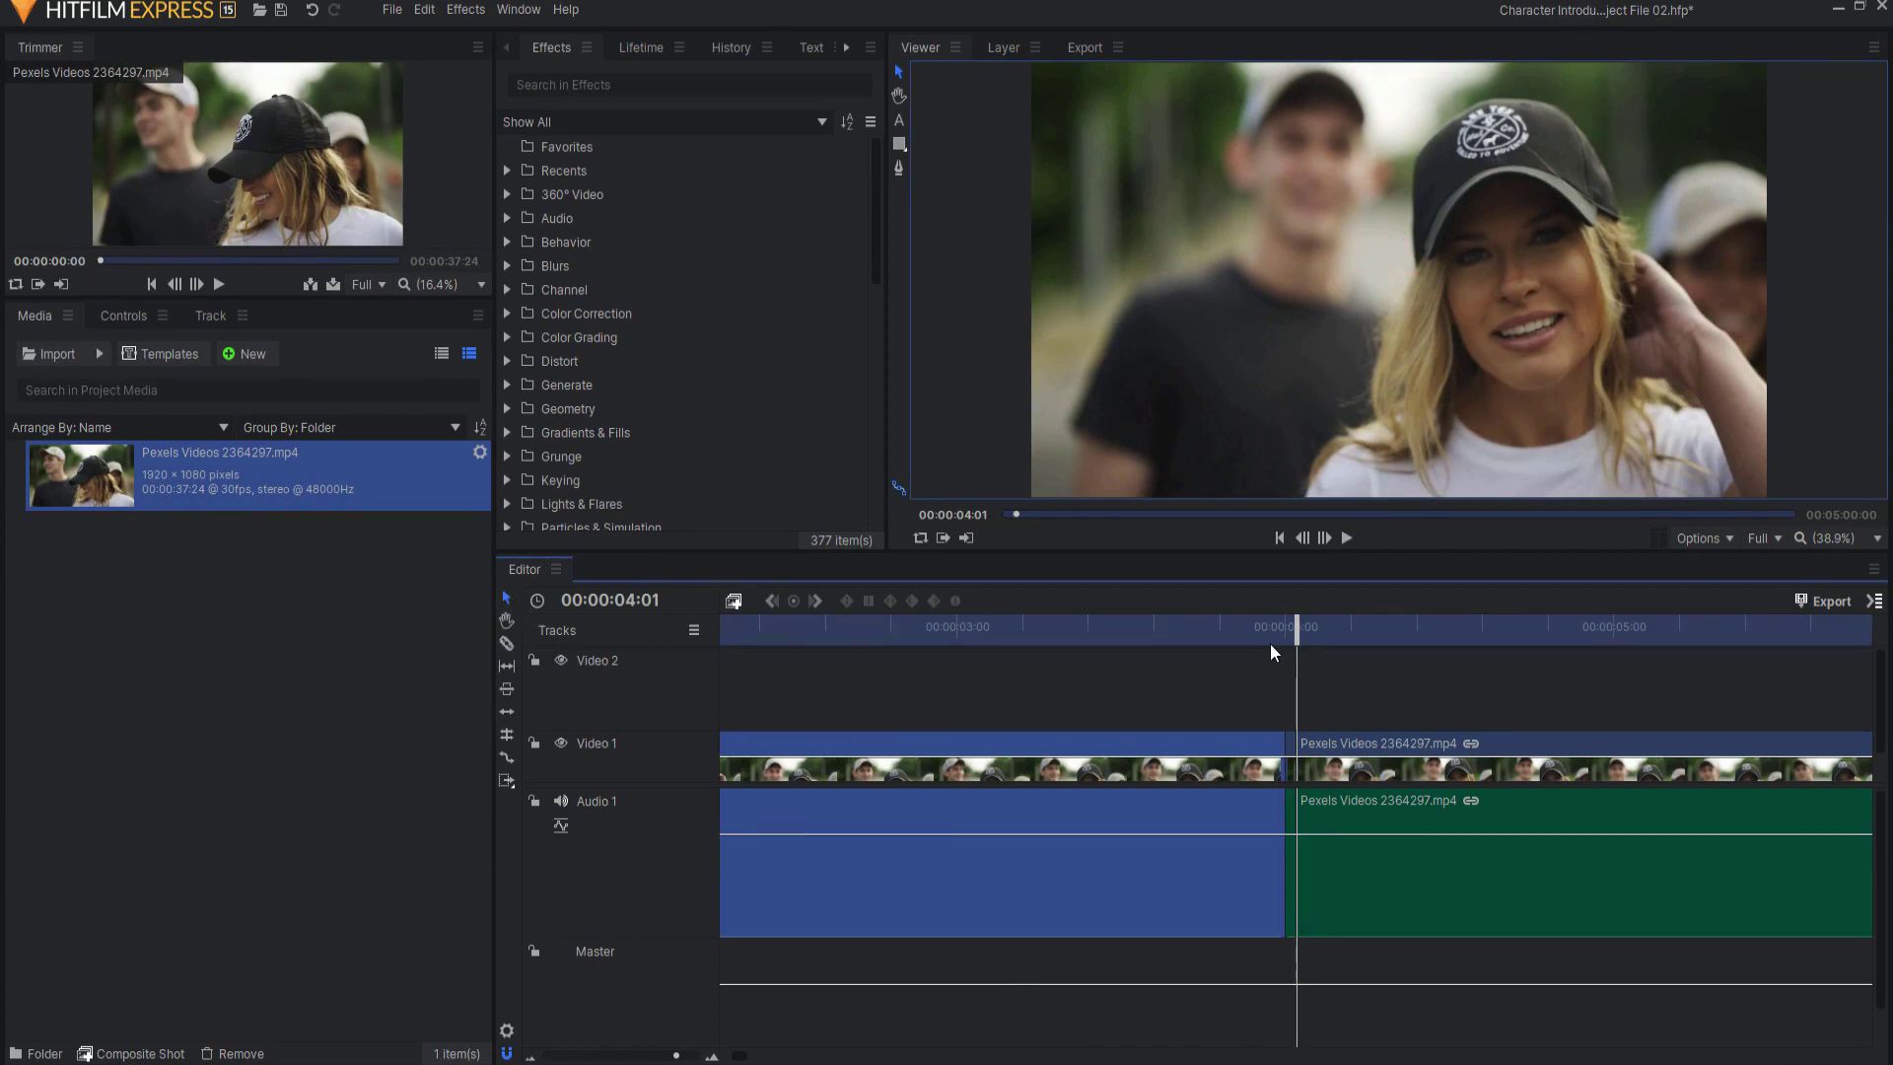
- Move the later piece to start at 00:00:07:00 and rate-stretch the frame clip to fill the gap
left_click_drag(678, 1056, 654, 1055)
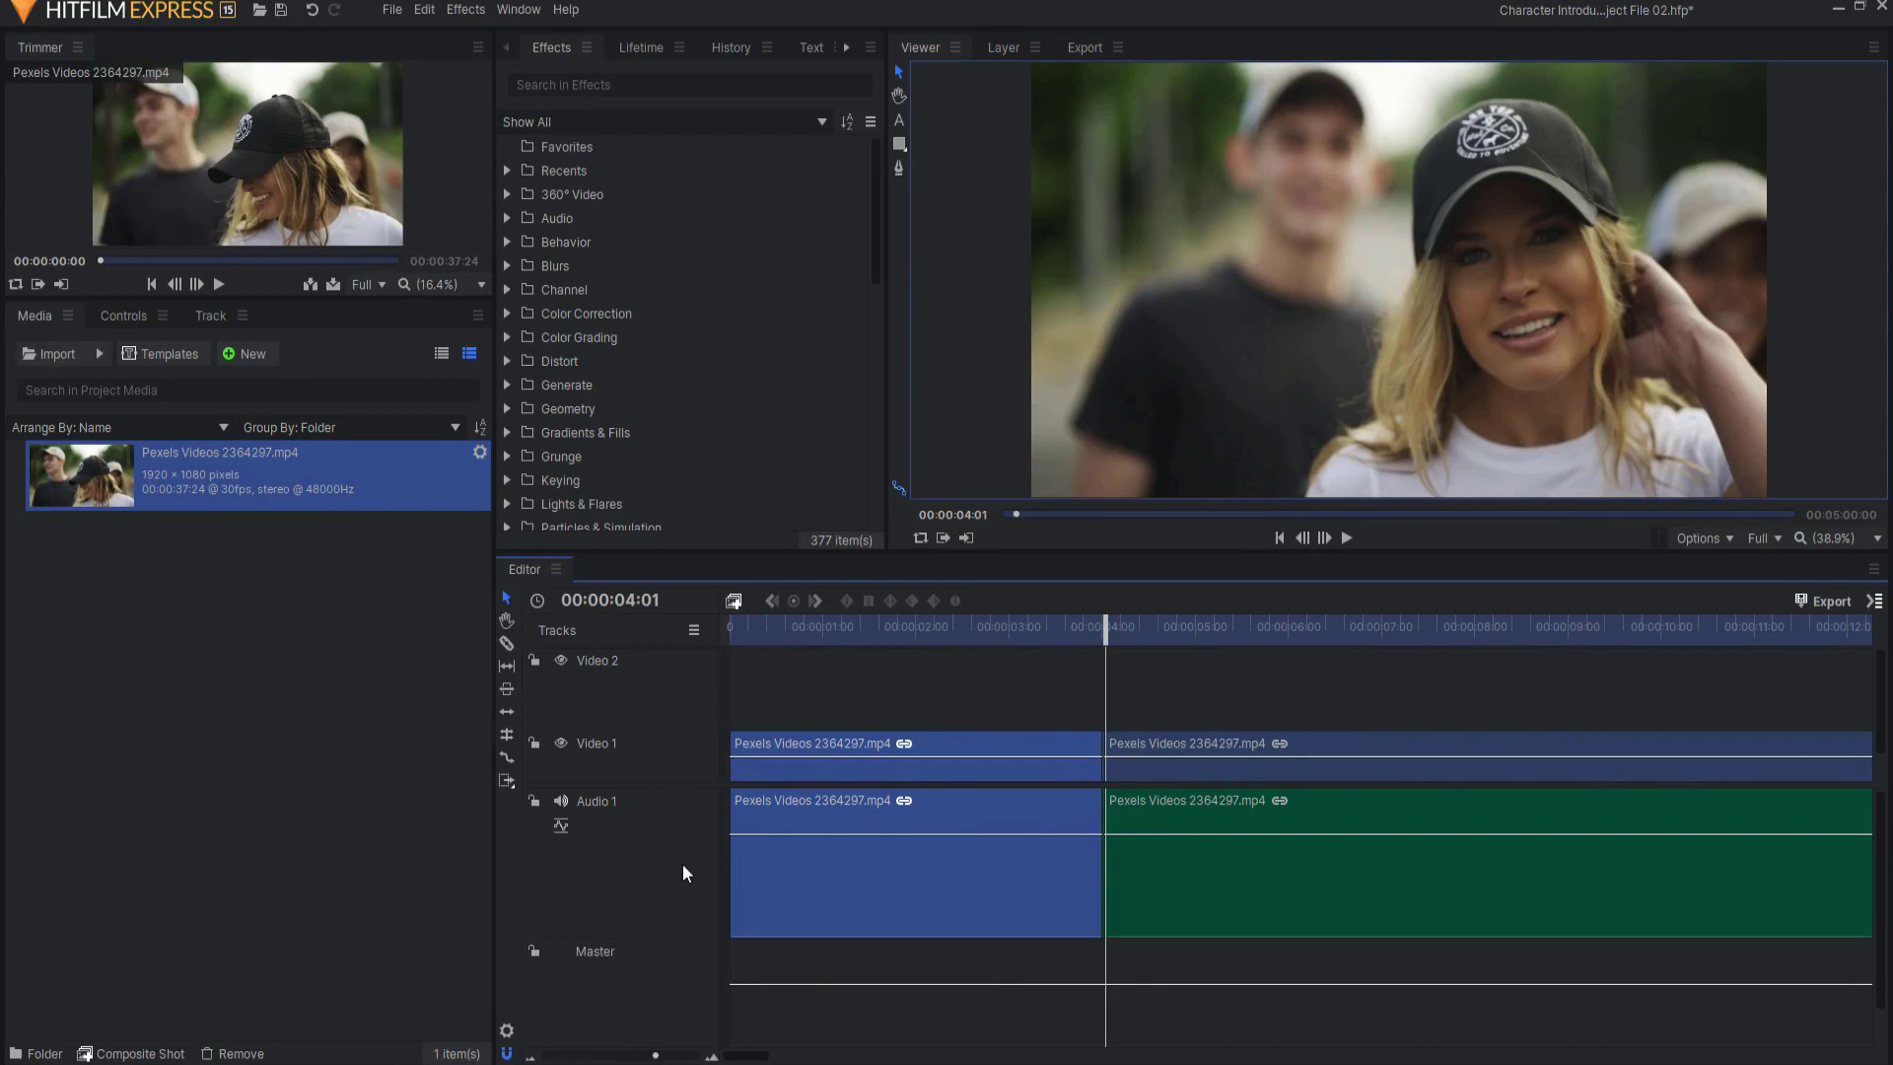
double_click(621, 599)
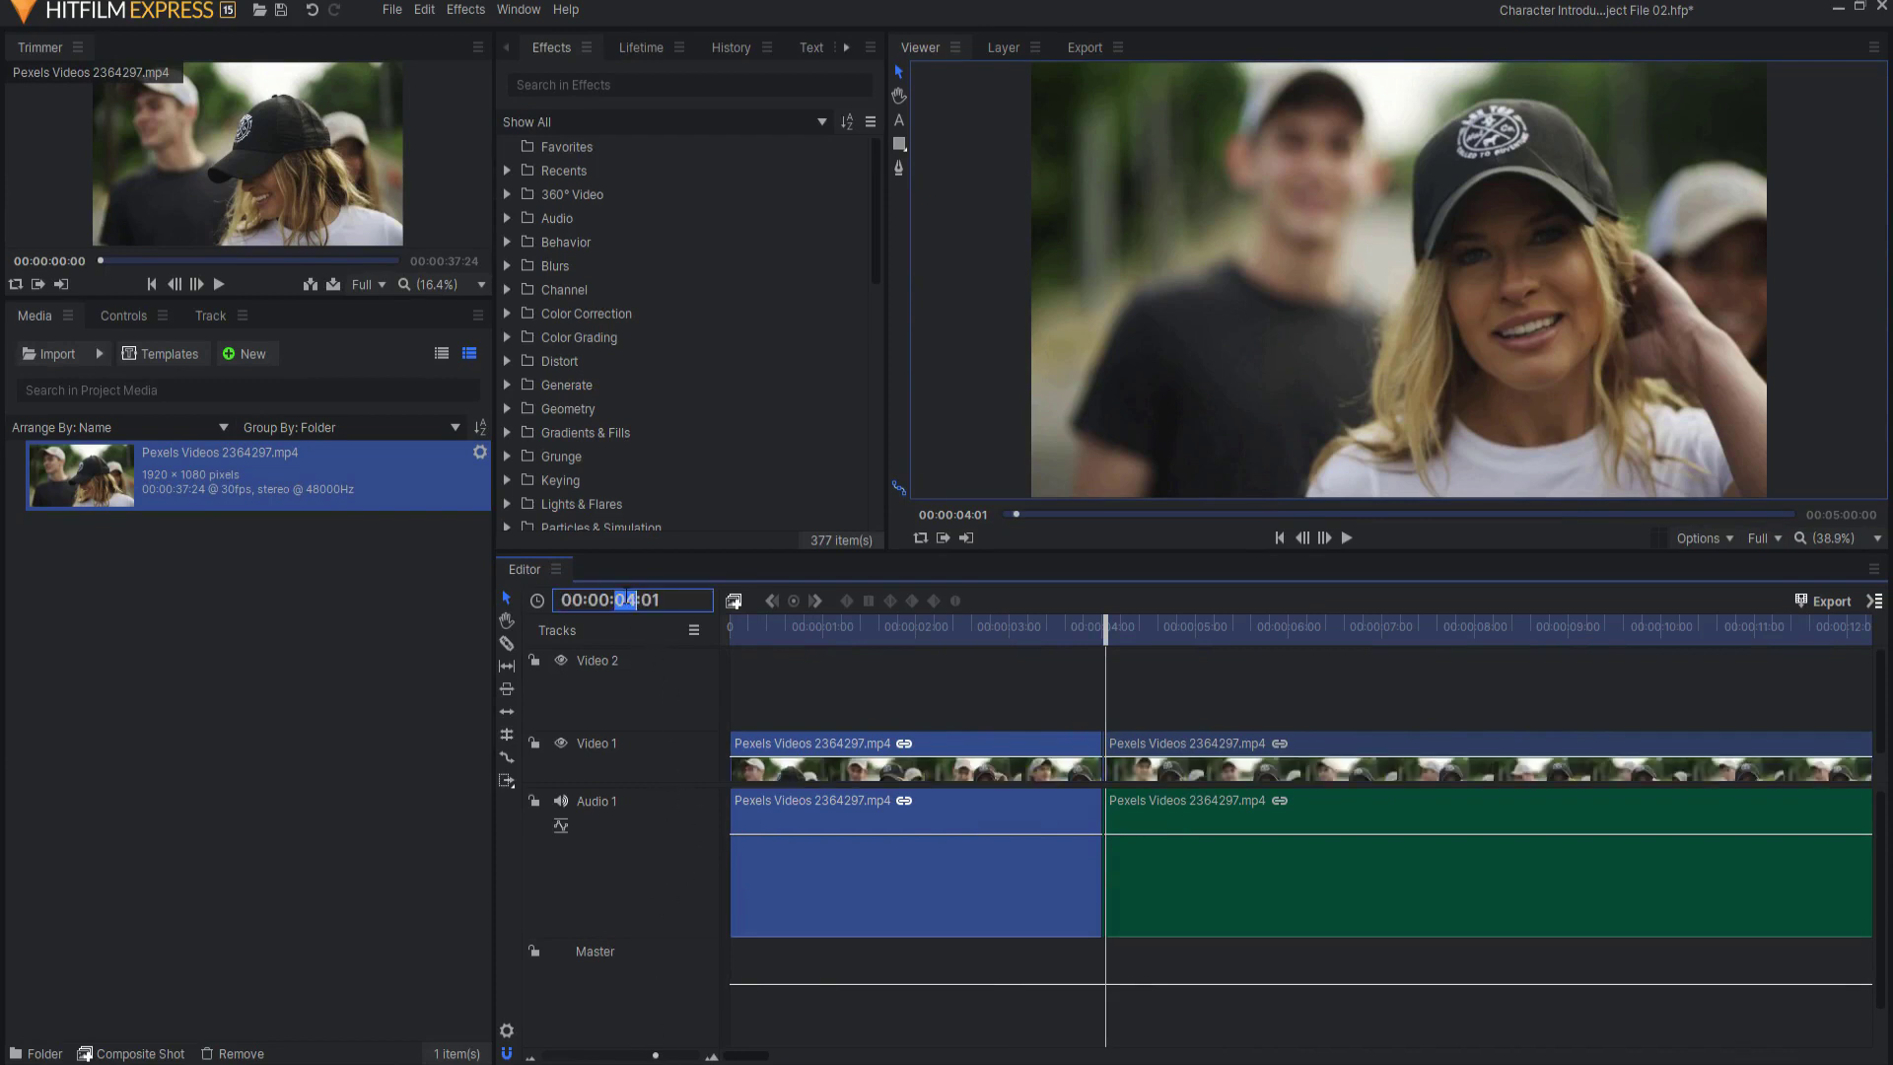
type("7")
key("Return")
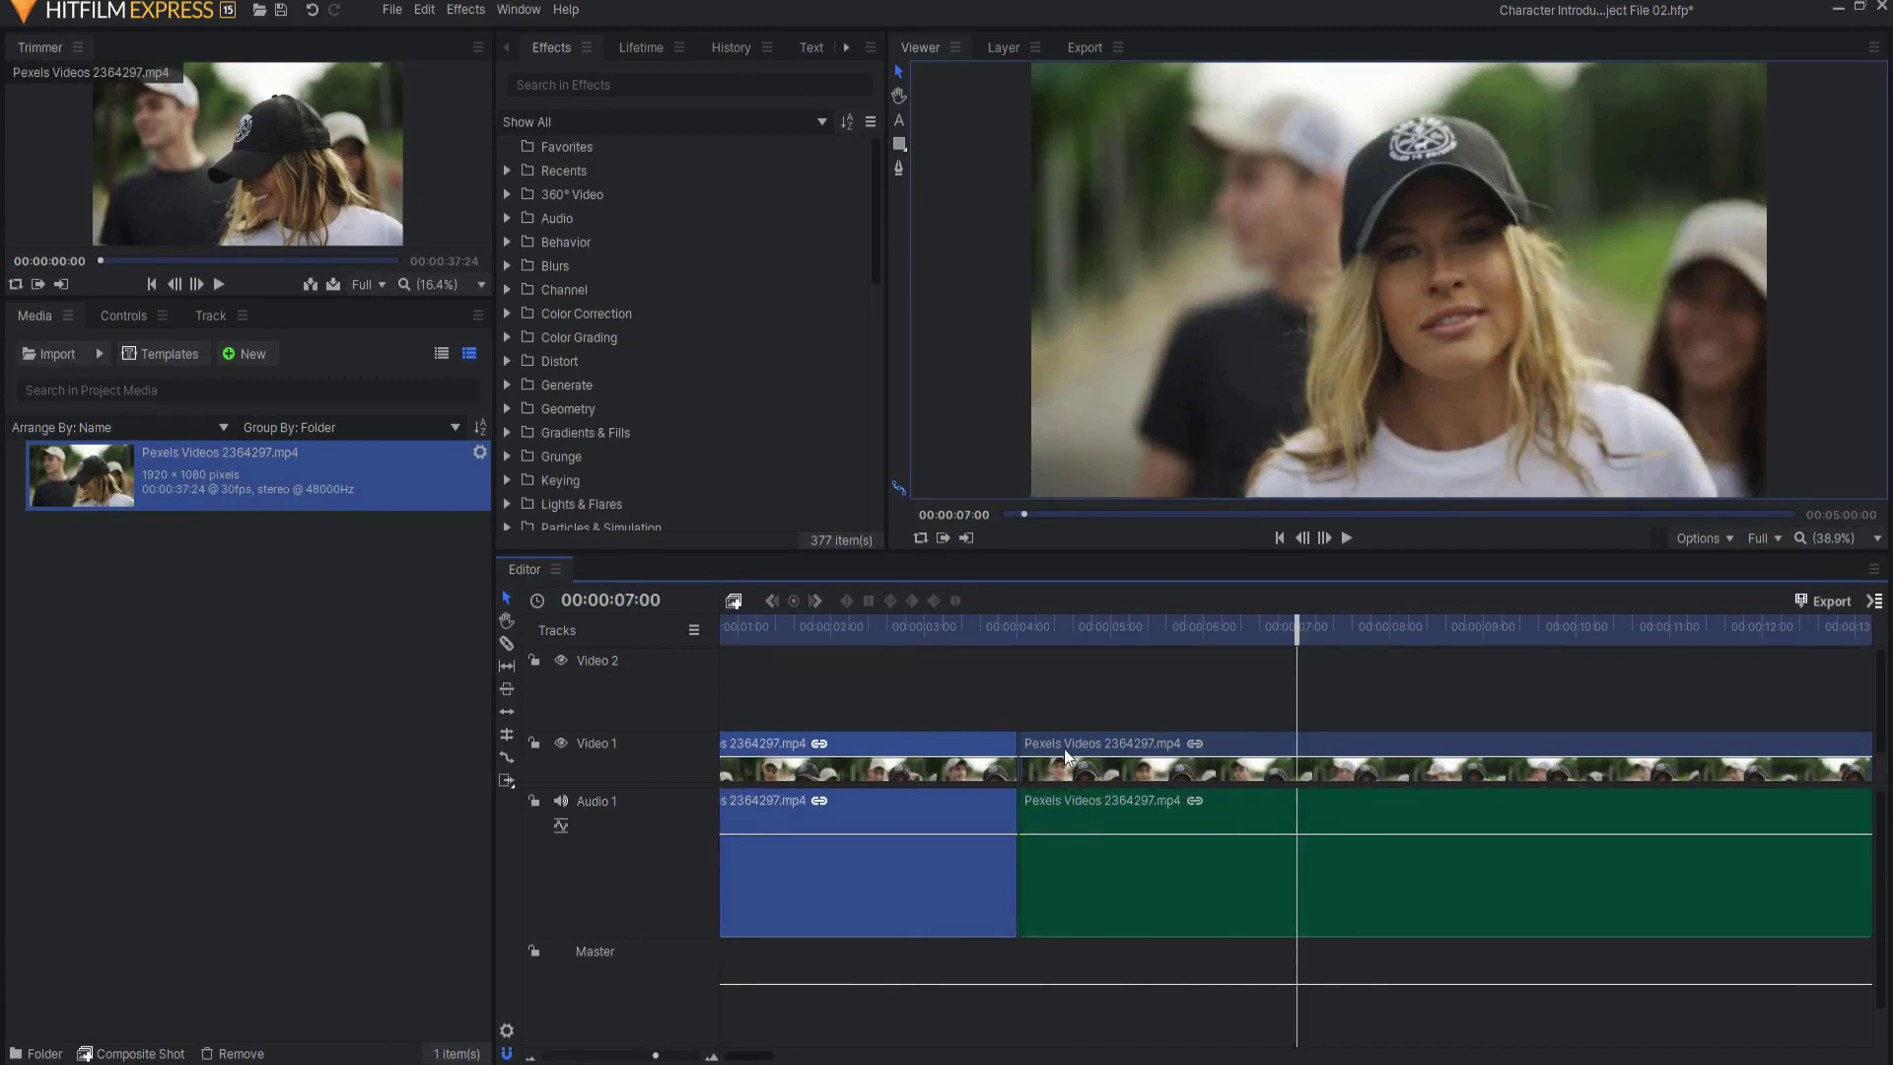
left_click_drag(1073, 754, 1339, 728)
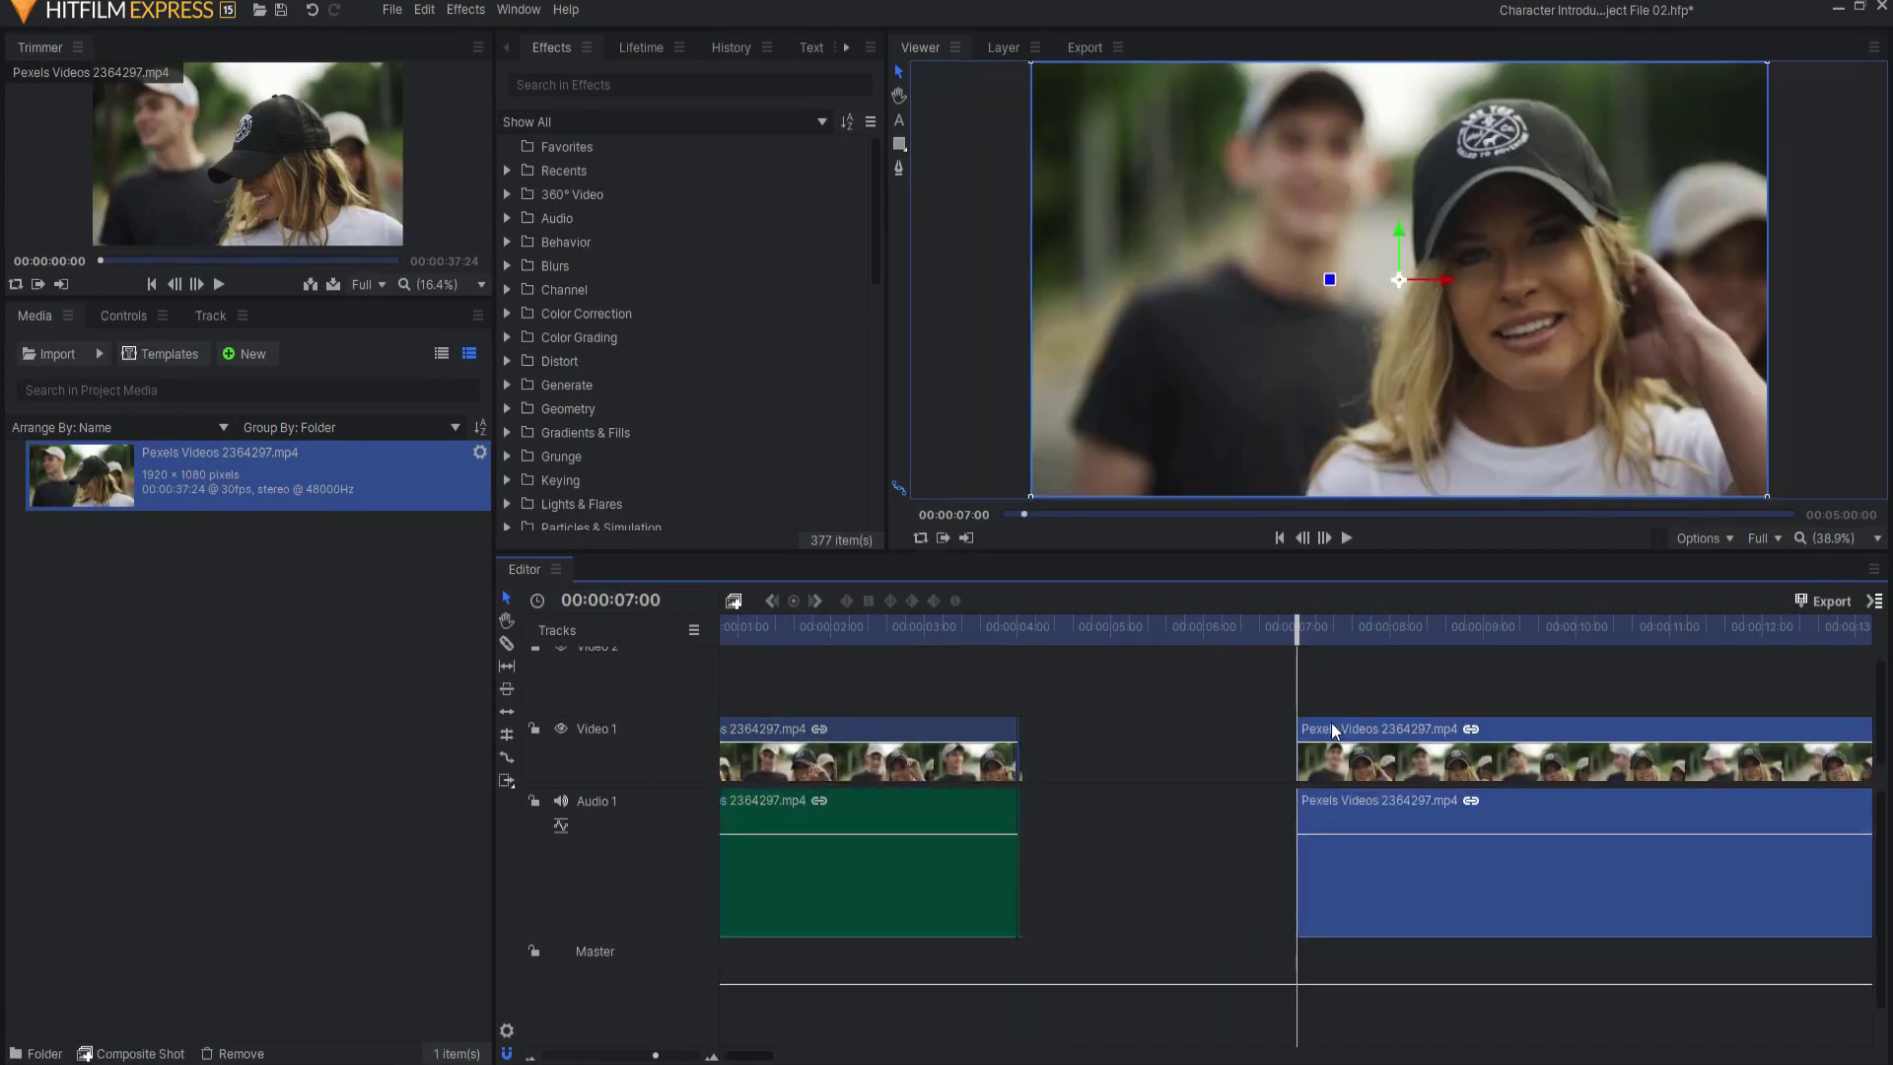
left_click(504, 759)
left_click_drag(1029, 734, 1303, 738)
left_click(866, 641)
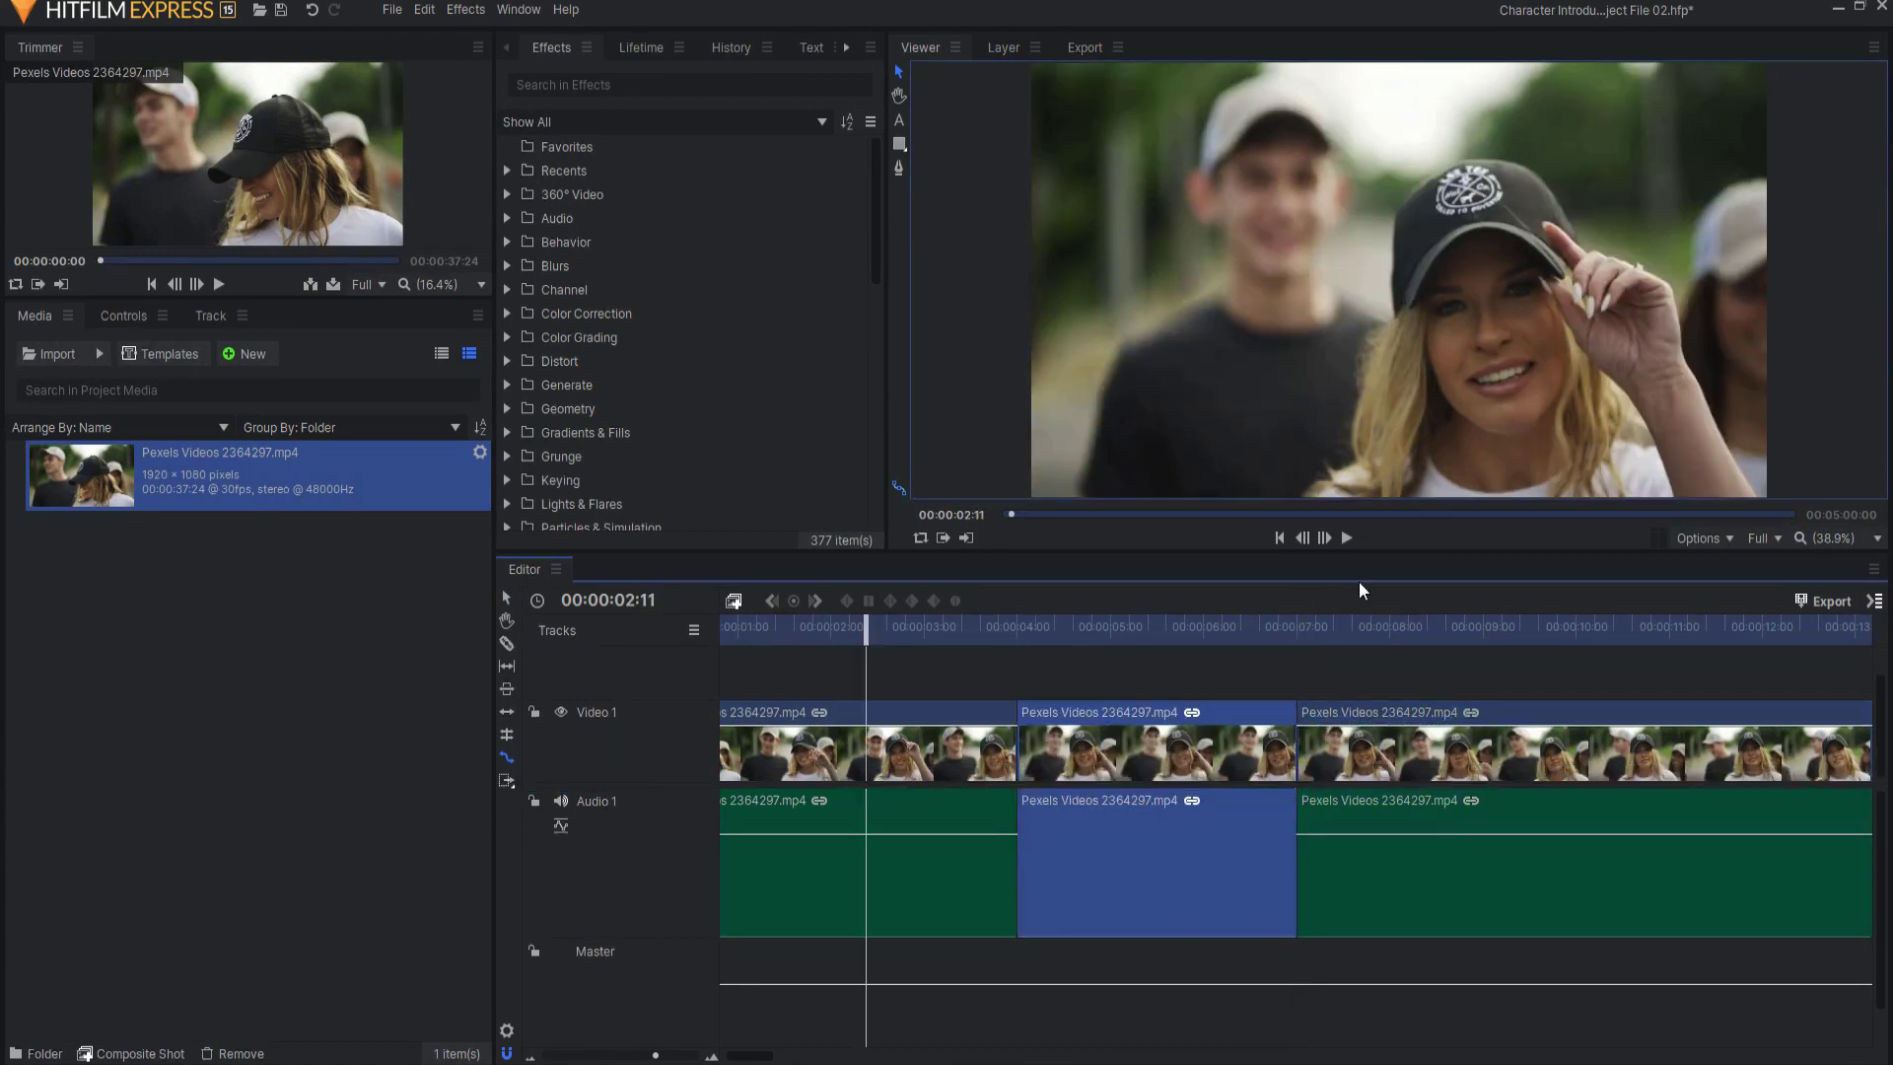
left_click(1349, 537)
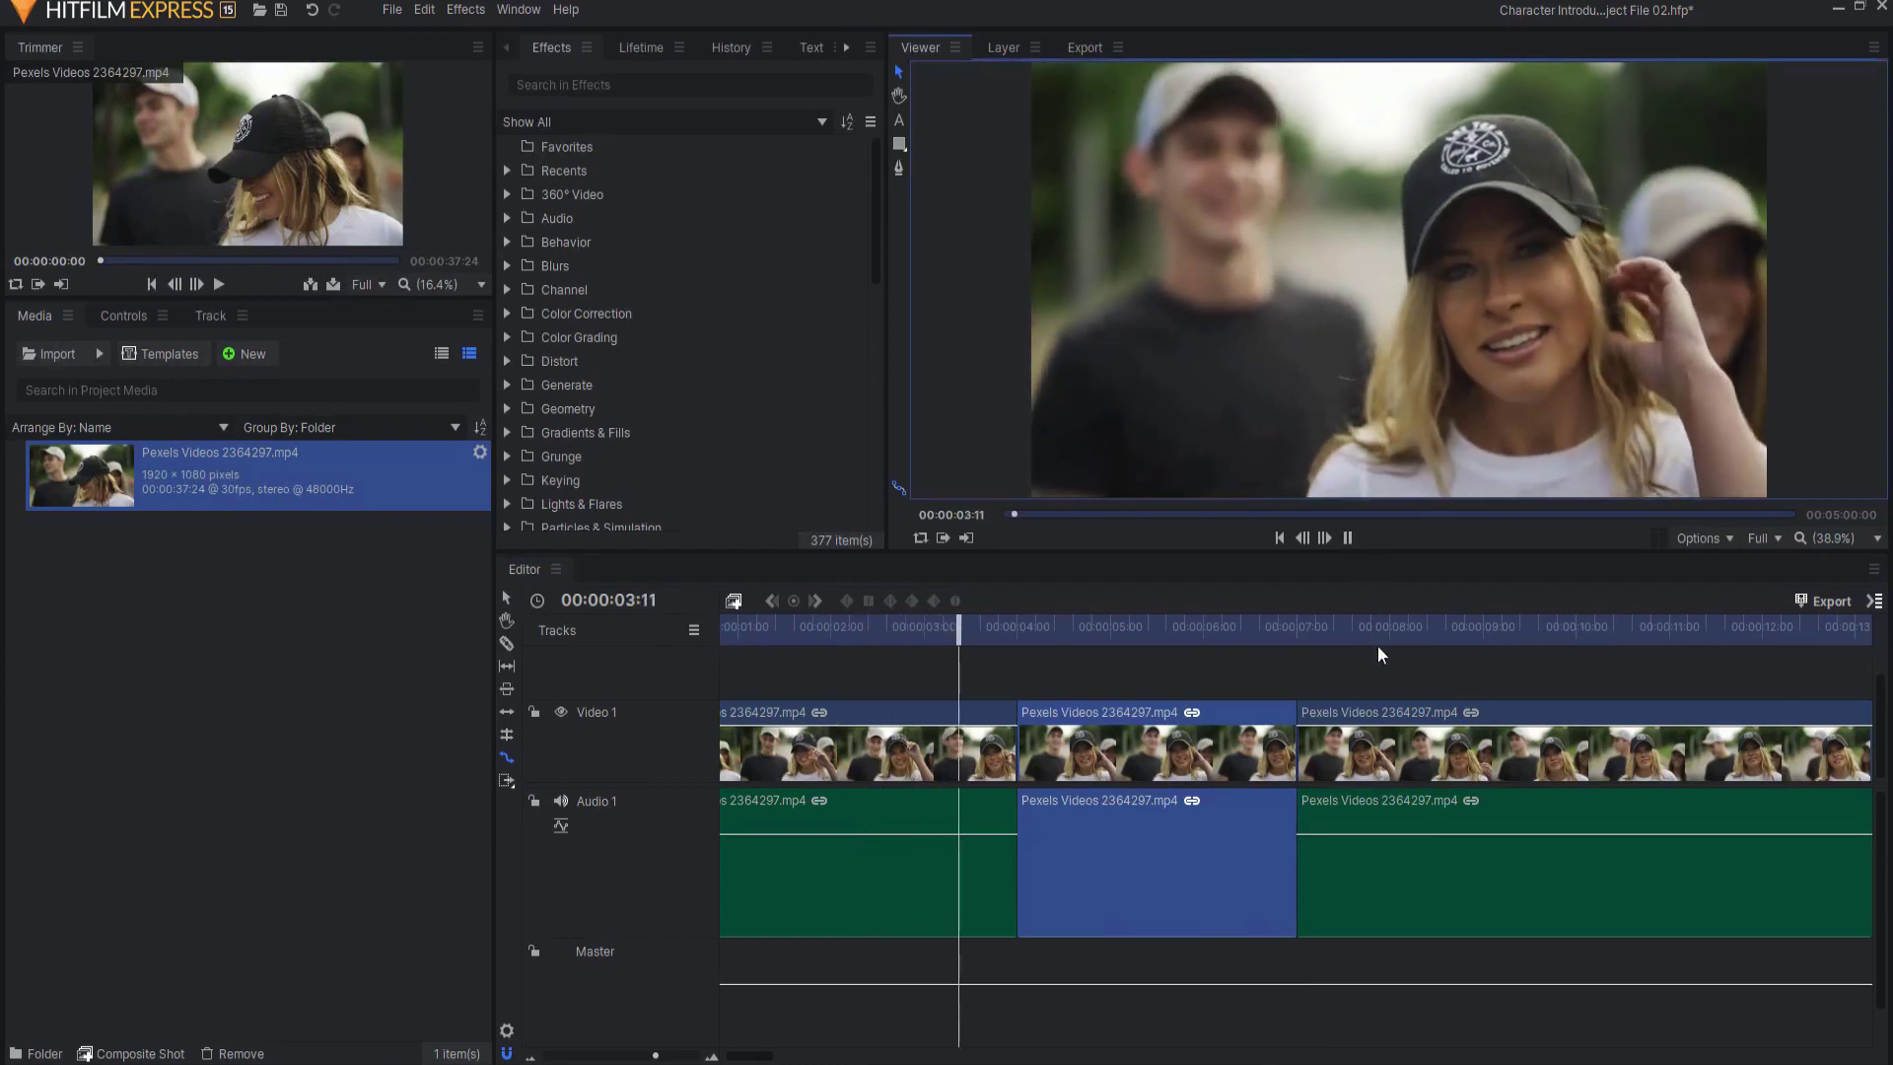
left_click(1347, 538)
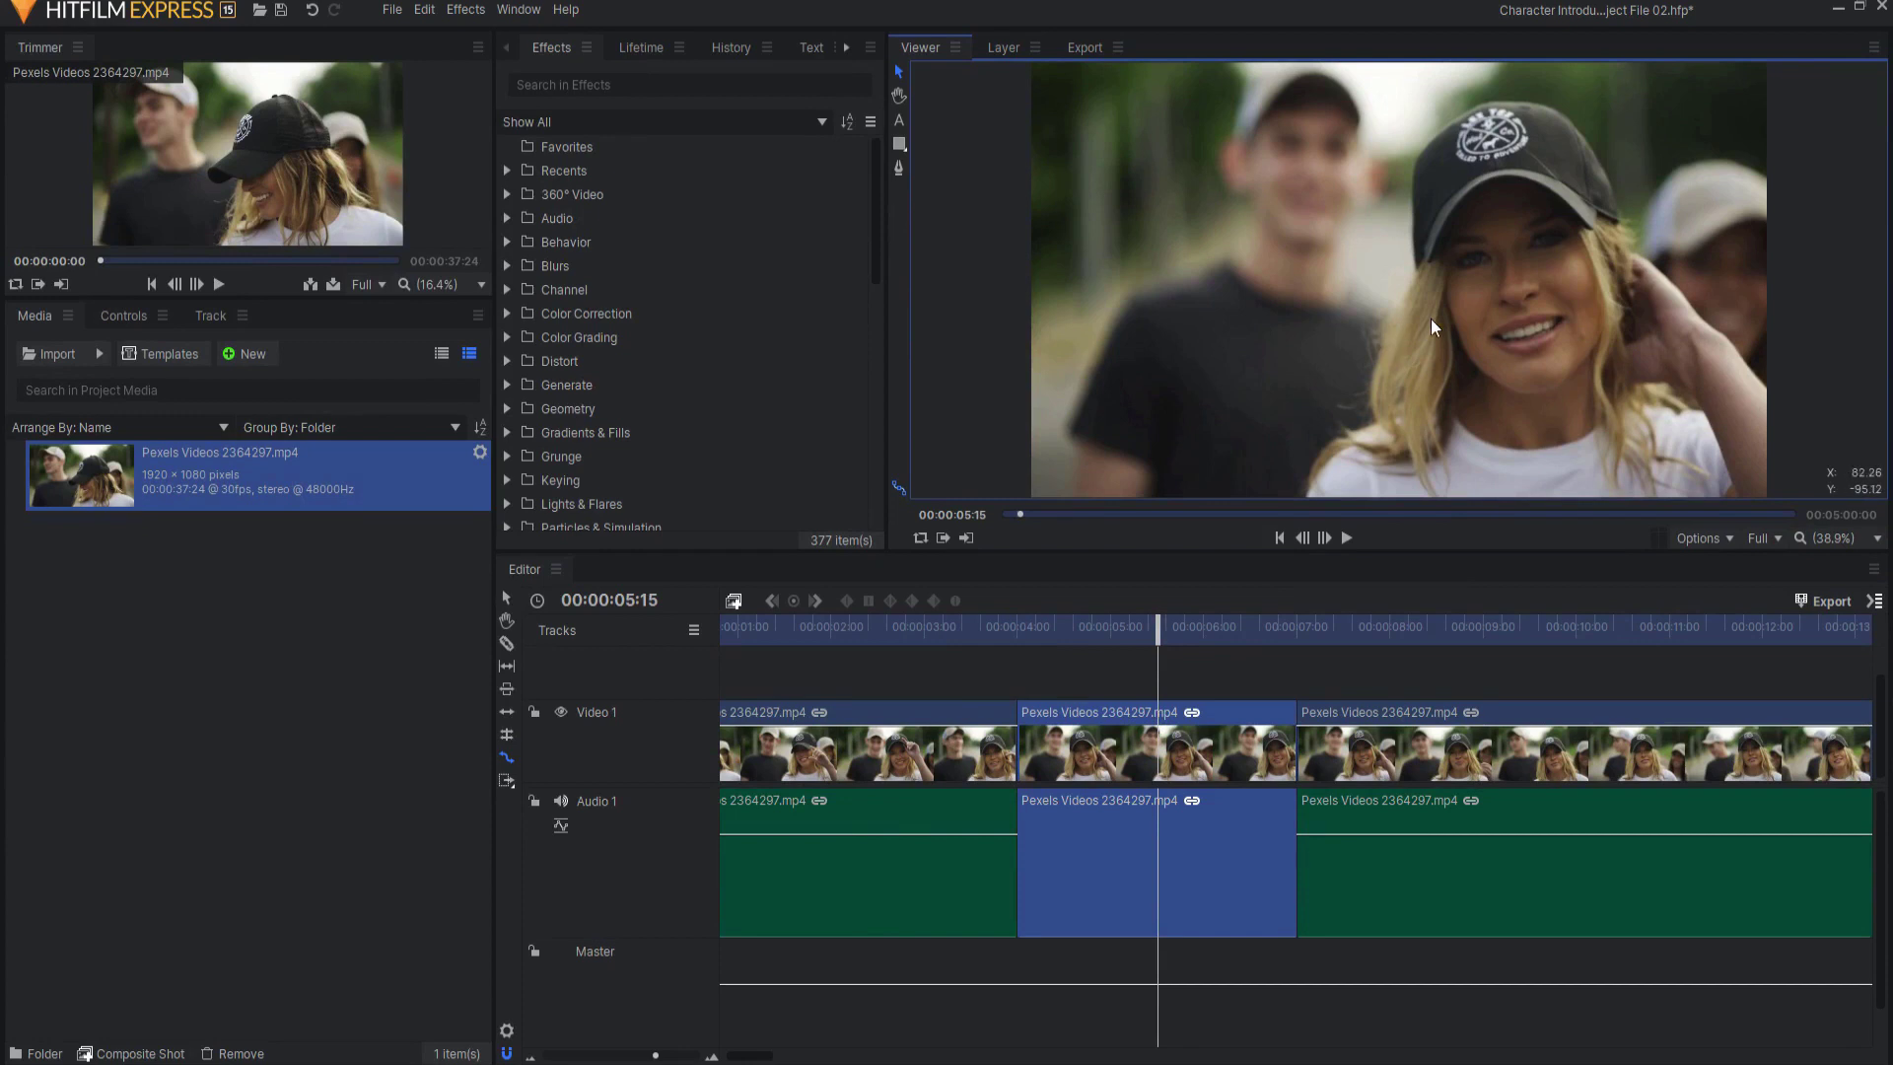
- Search effects for 'black' and apply the Black & White preset to the middle Video 1 clip
scroll(726, 220, "down", 8)
left_click(714, 219)
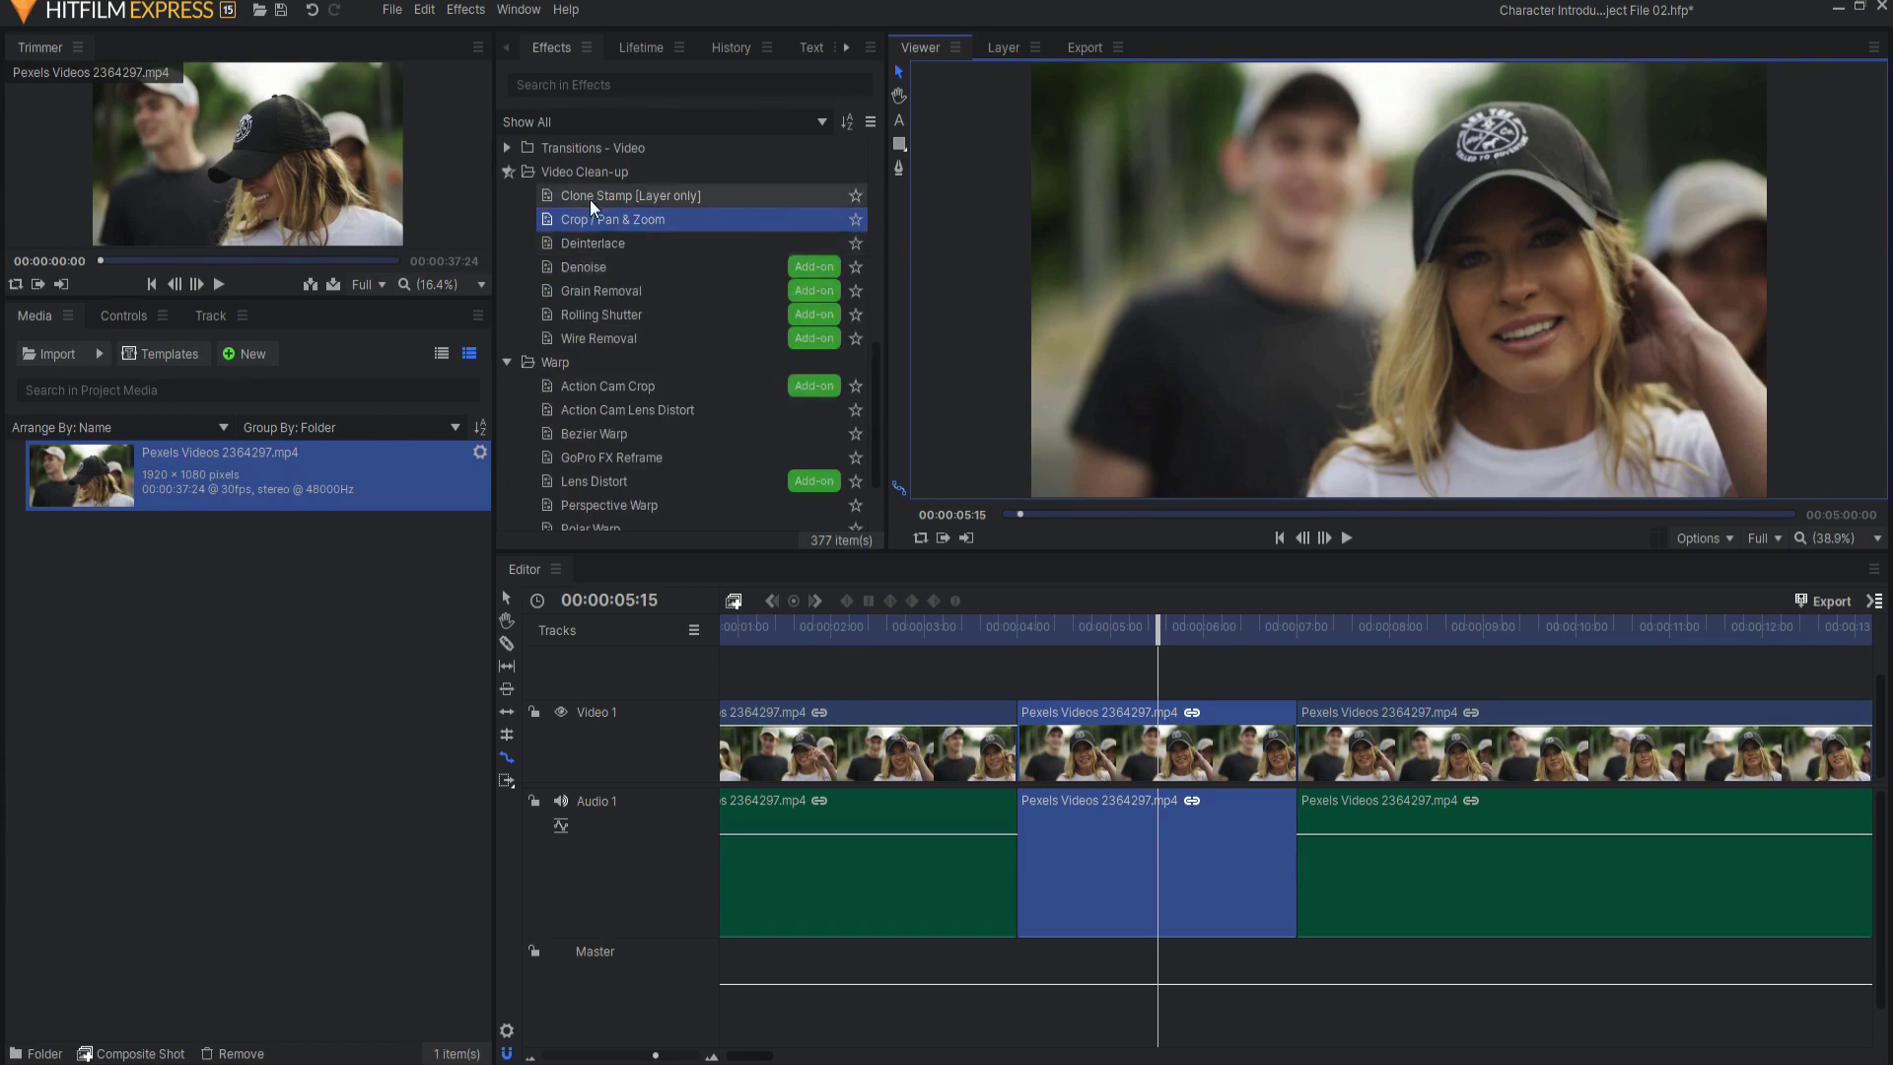
scroll(565, 227, "up", 5)
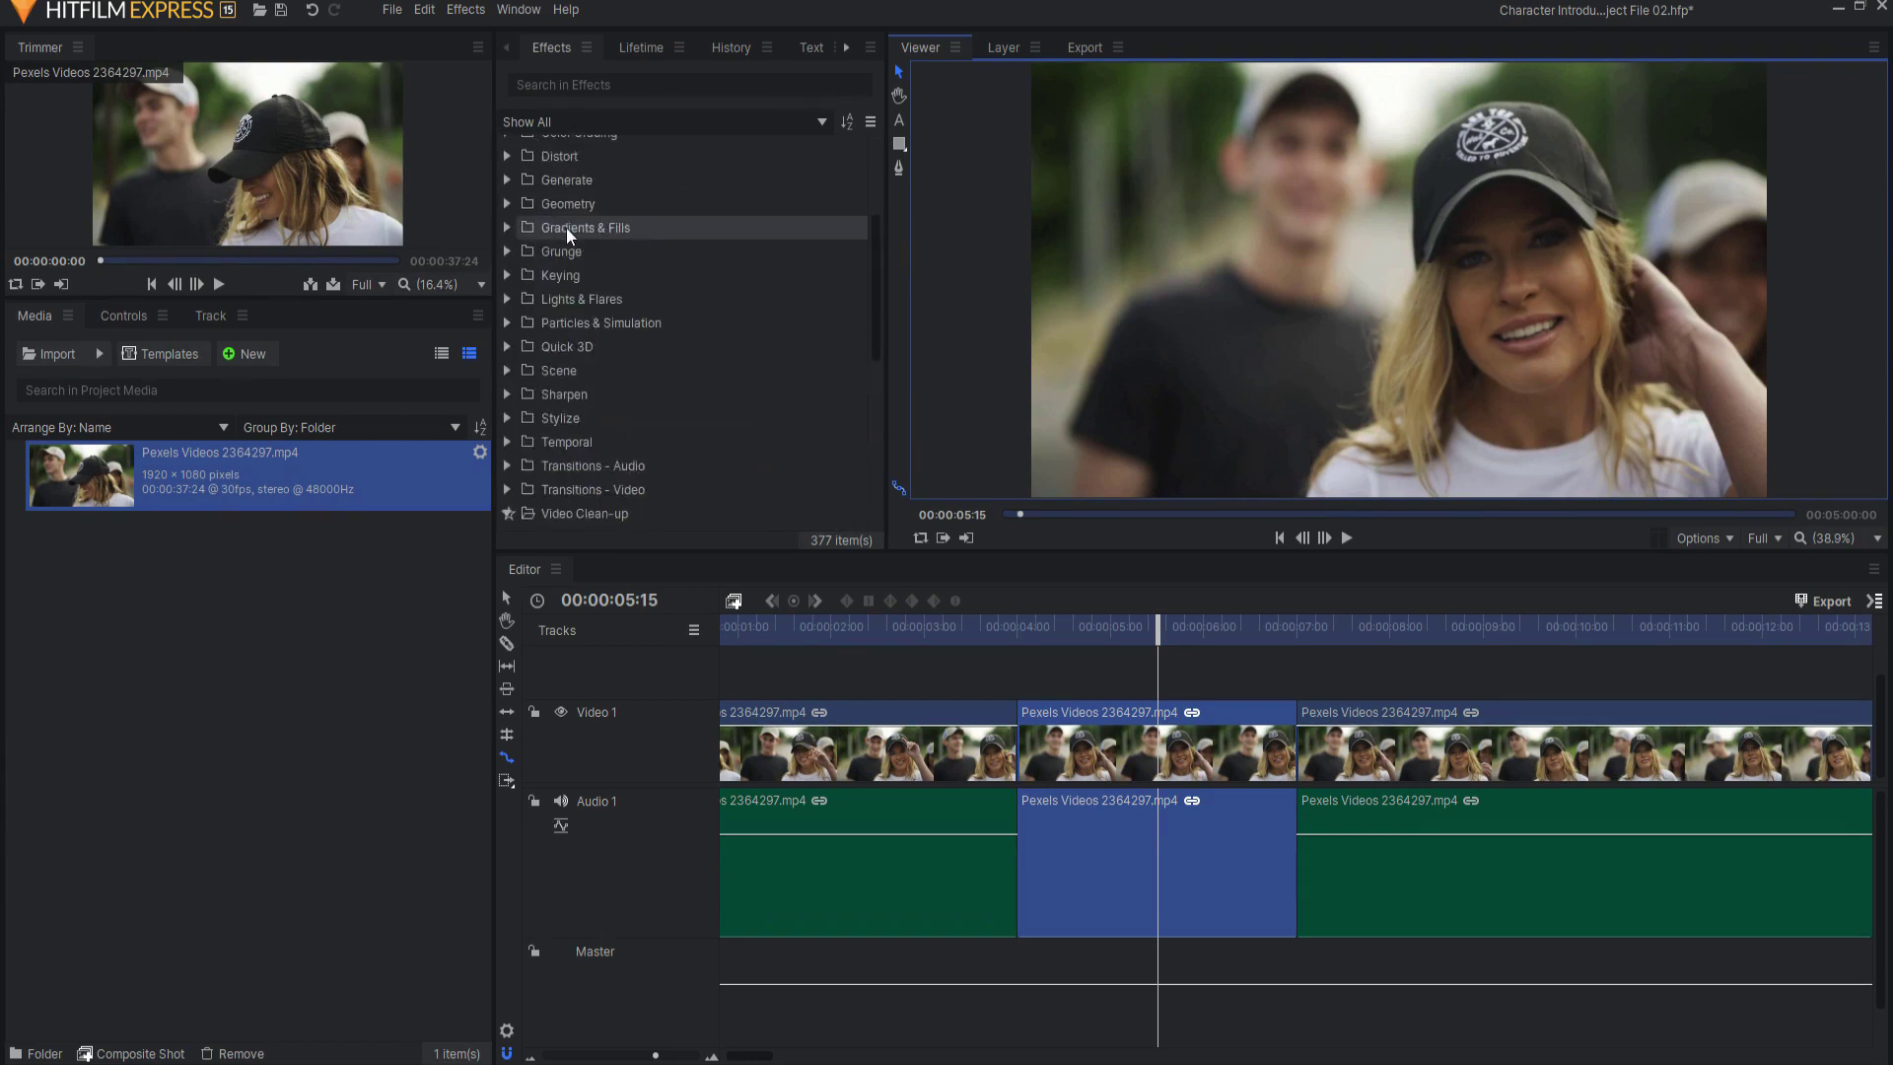
scroll(565, 226, "up", 3)
left_click(565, 86)
type("b")
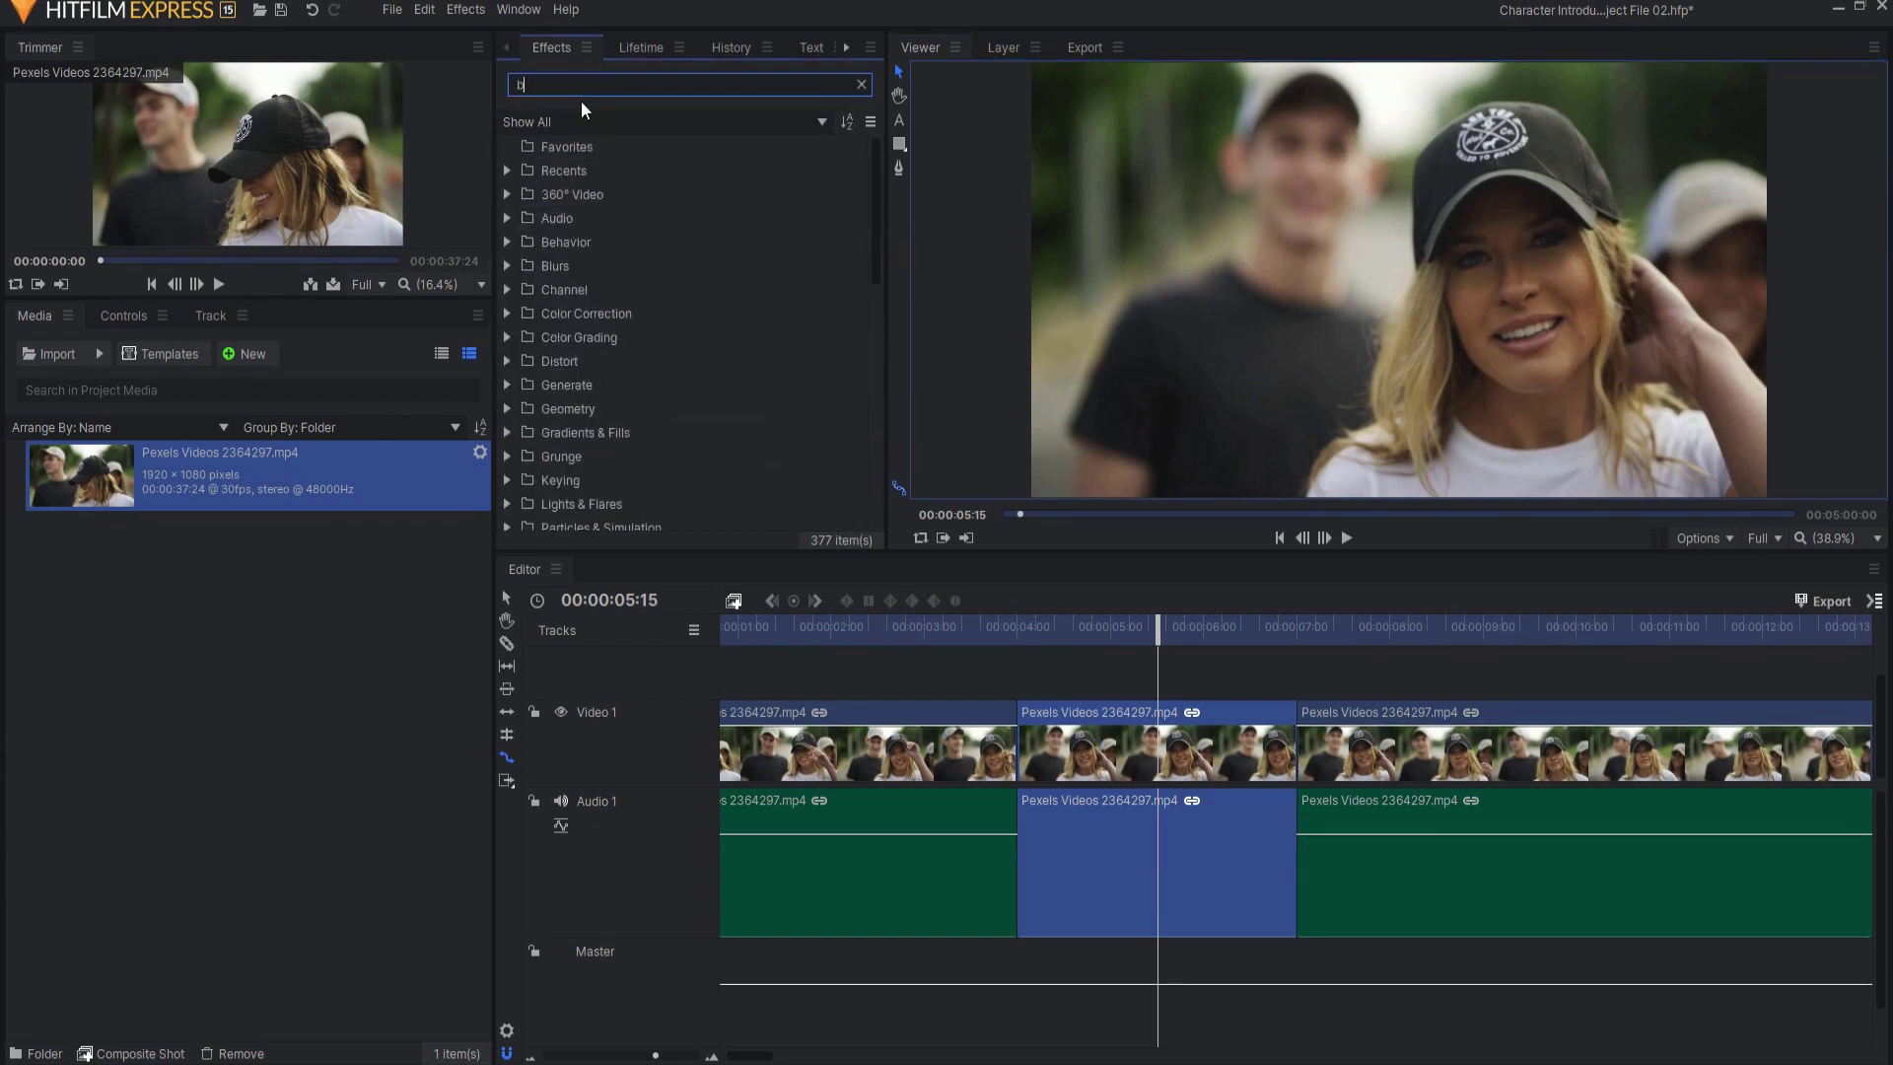
type("lack")
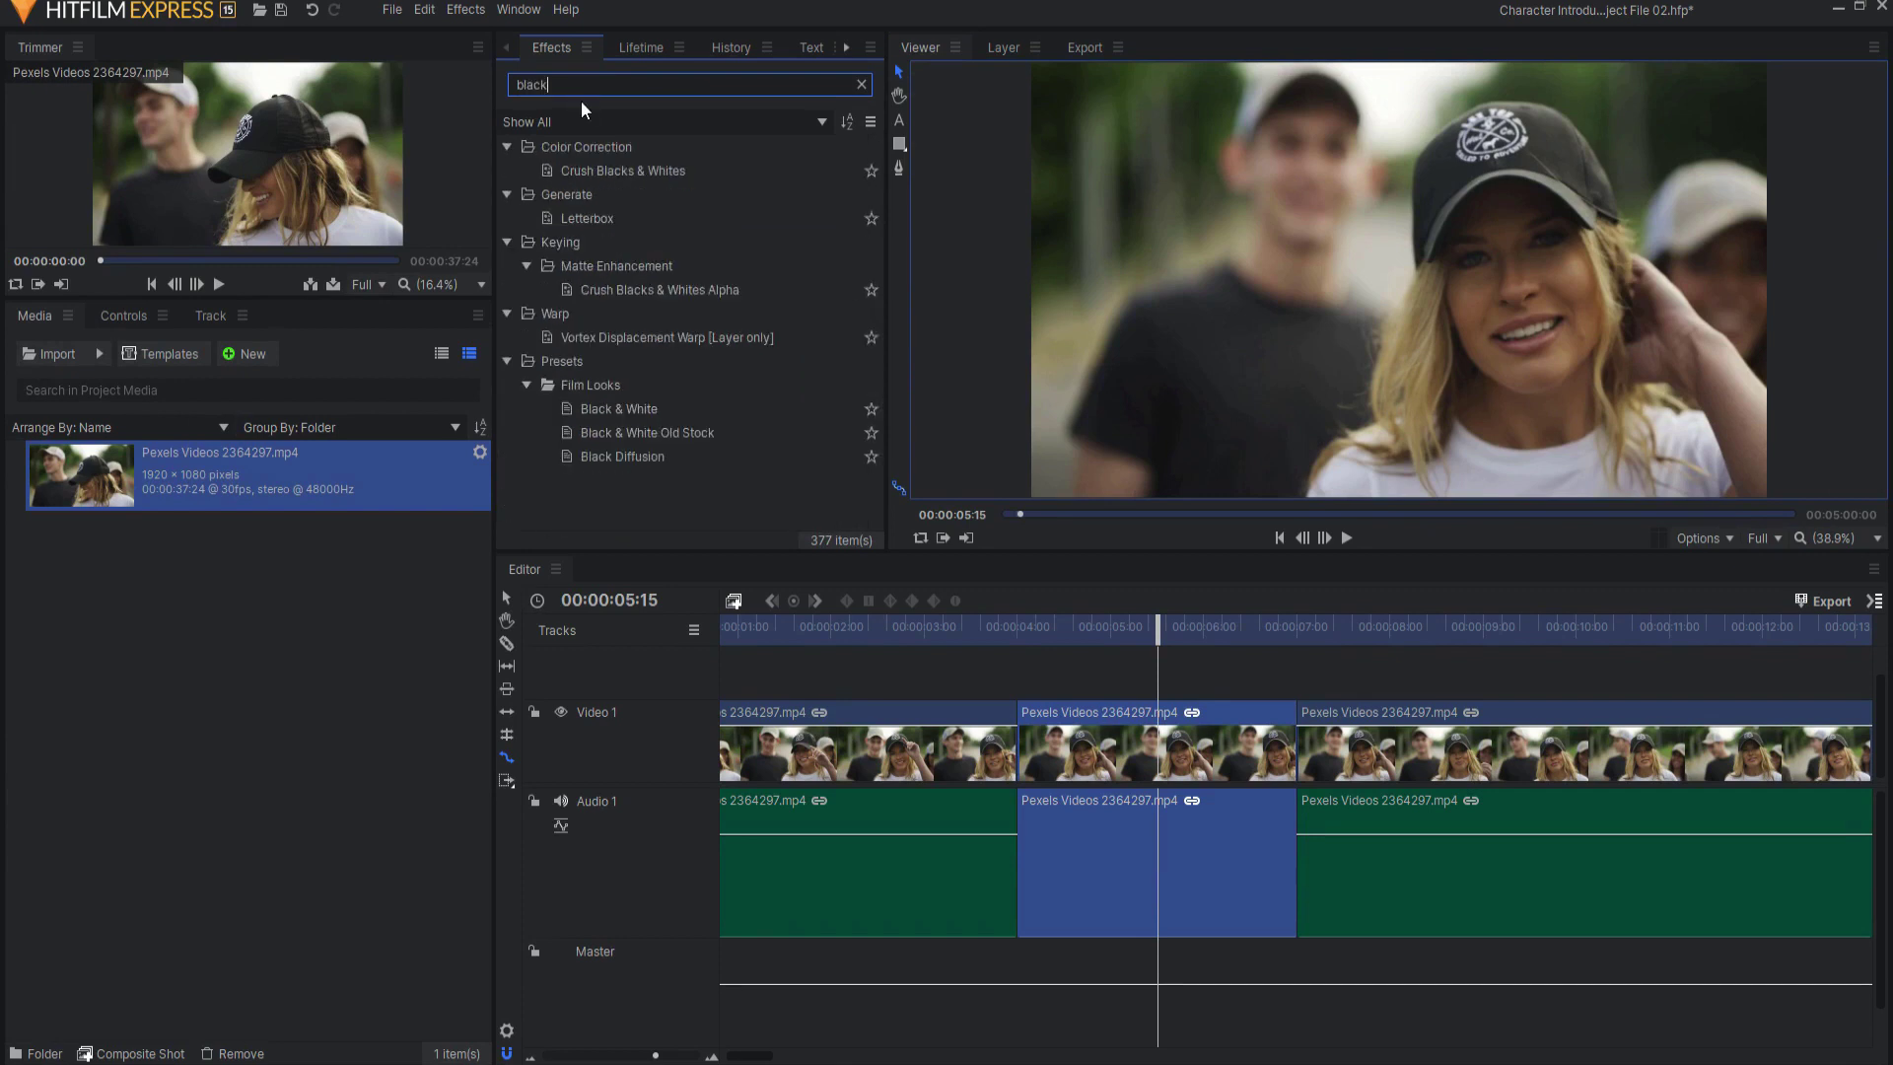
left_click_drag(607, 406, 1129, 724)
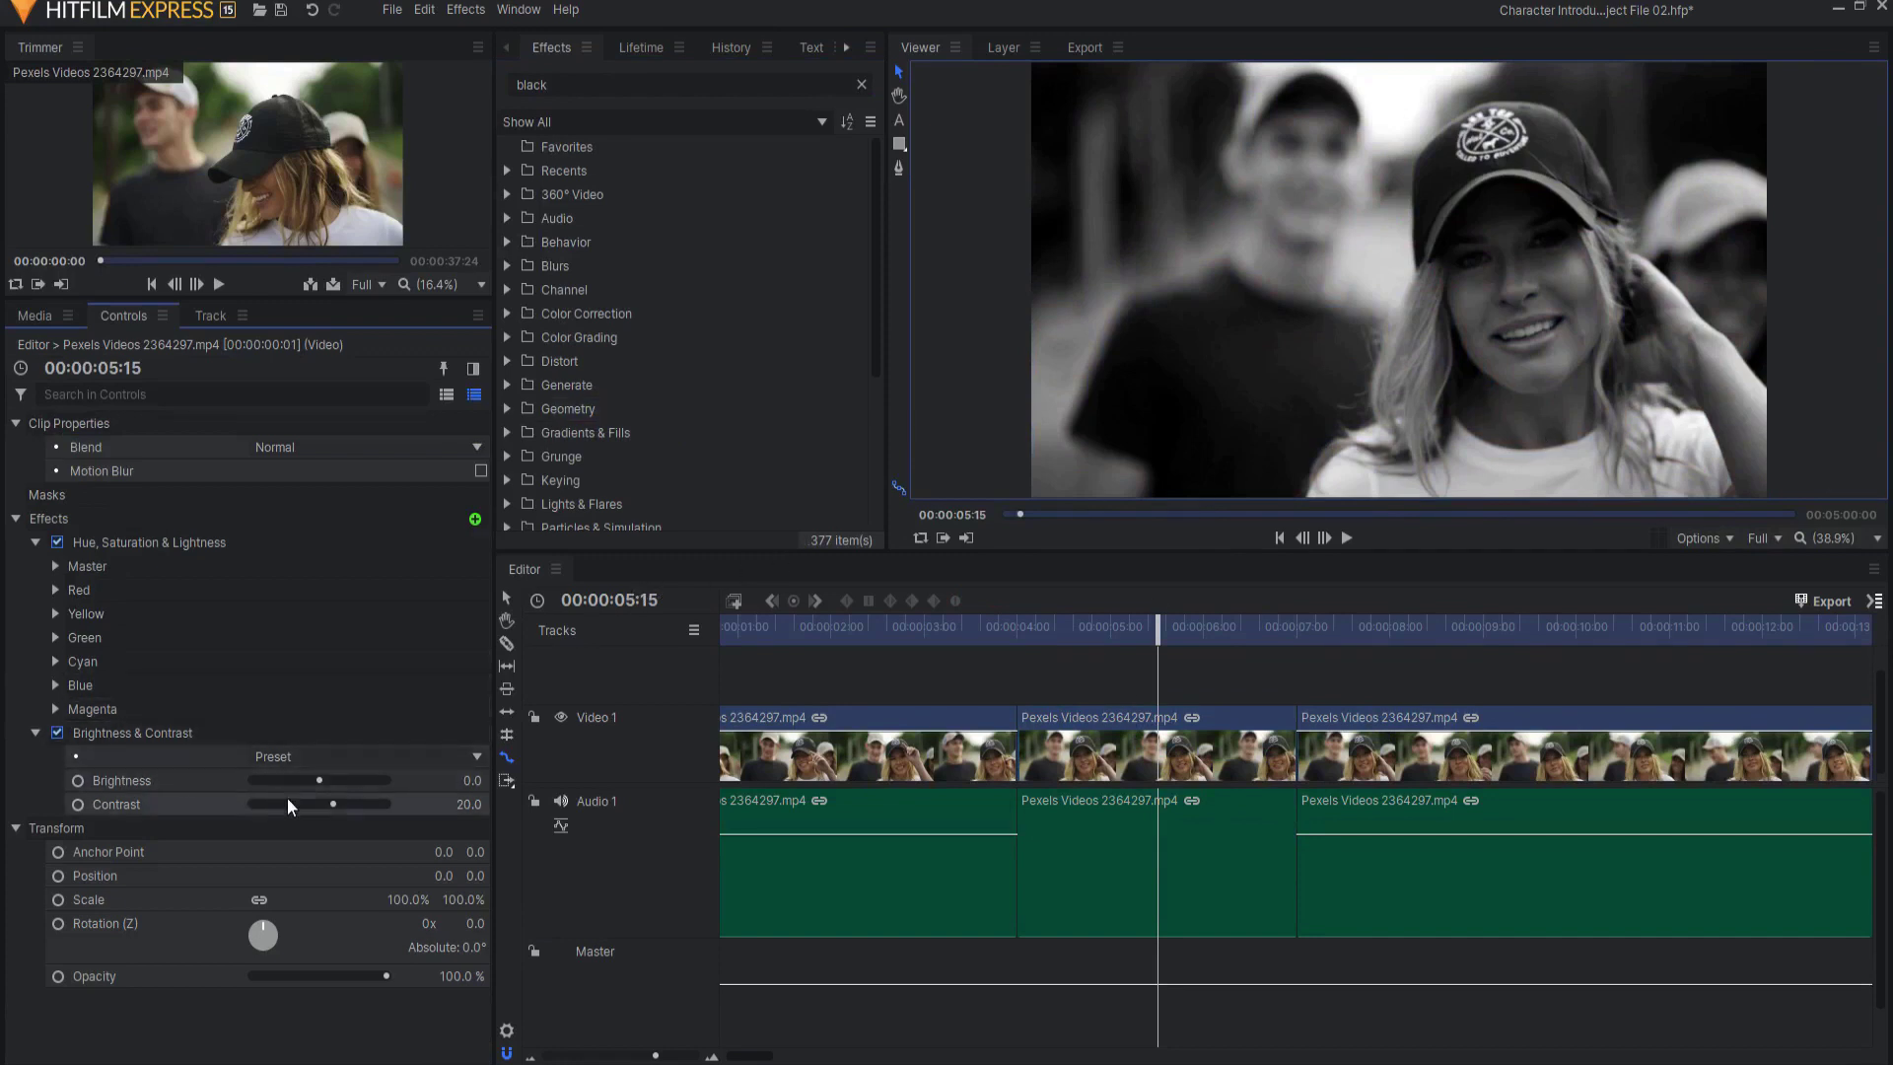
- Set the middle clip's Brightness & Contrast to contrast 22.0 and brightness -11.0
left_click_drag(469, 804, 503, 805)
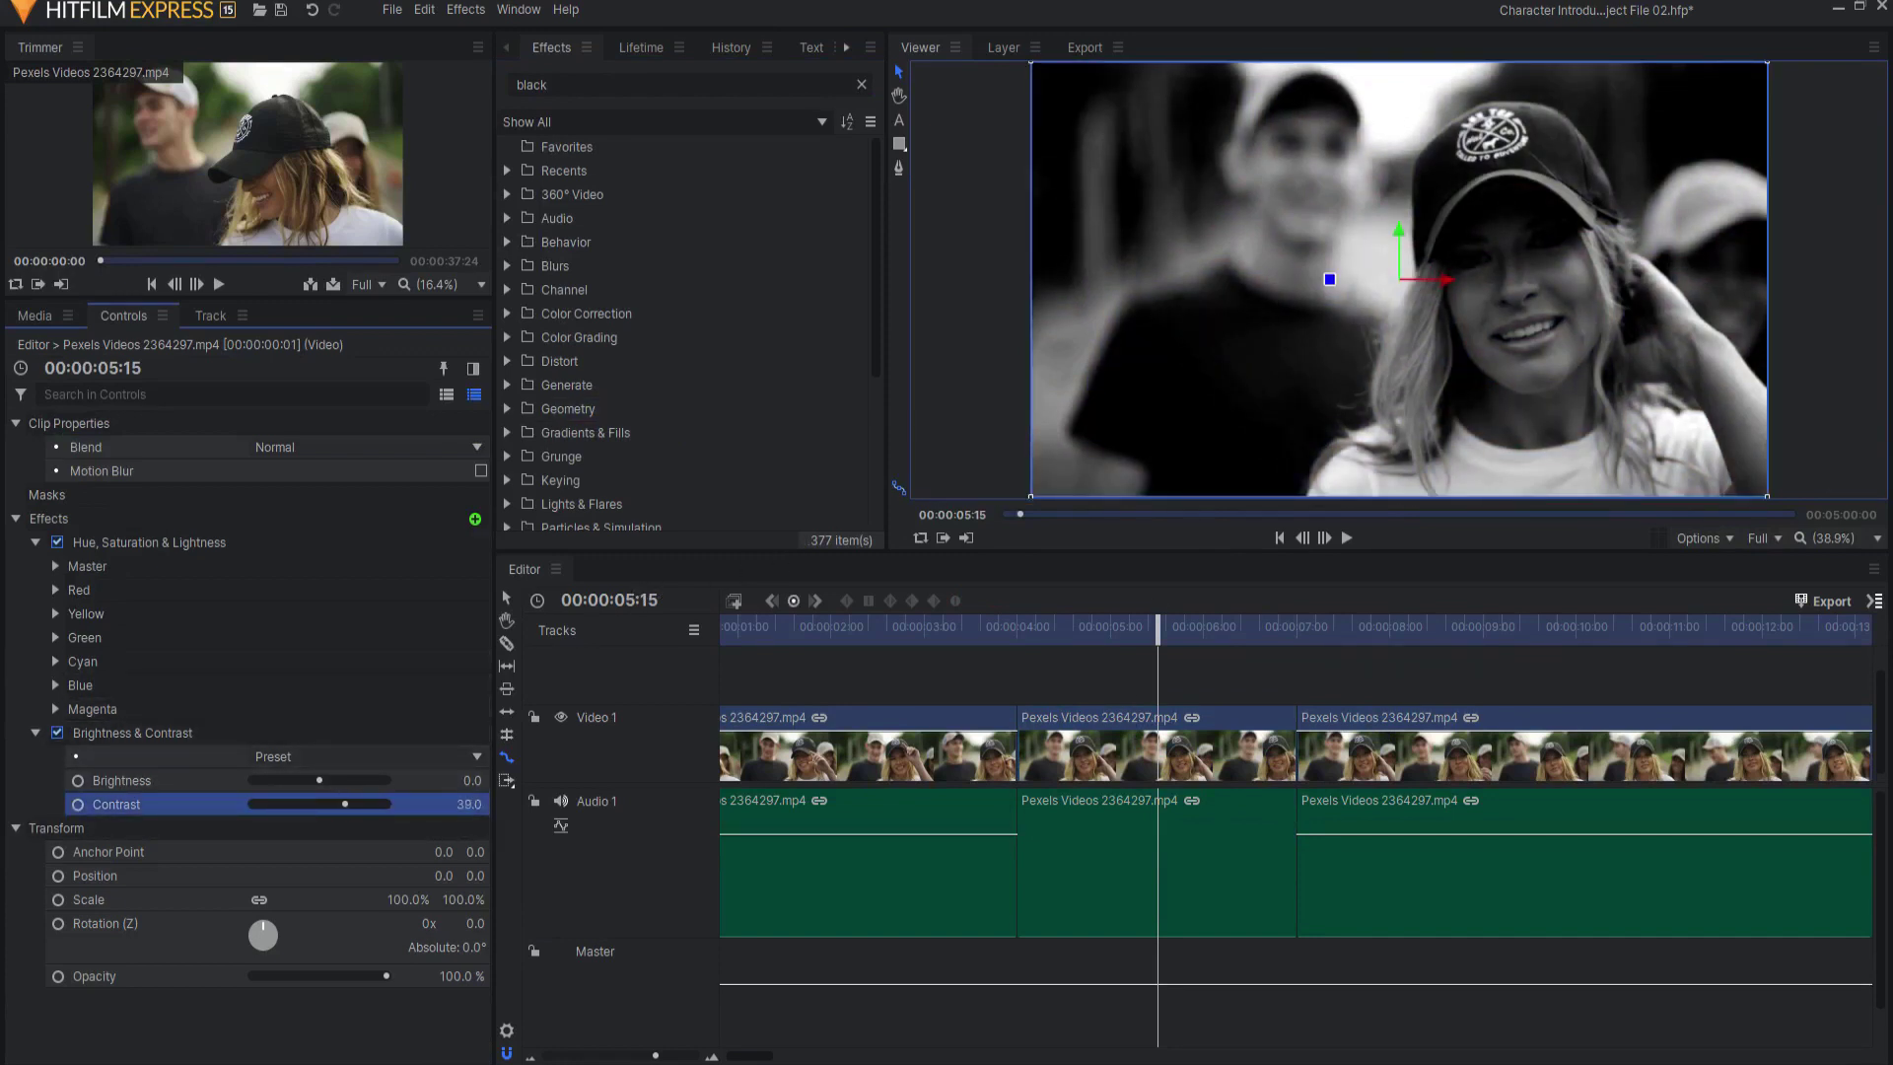
left_click_drag(470, 780, 453, 802)
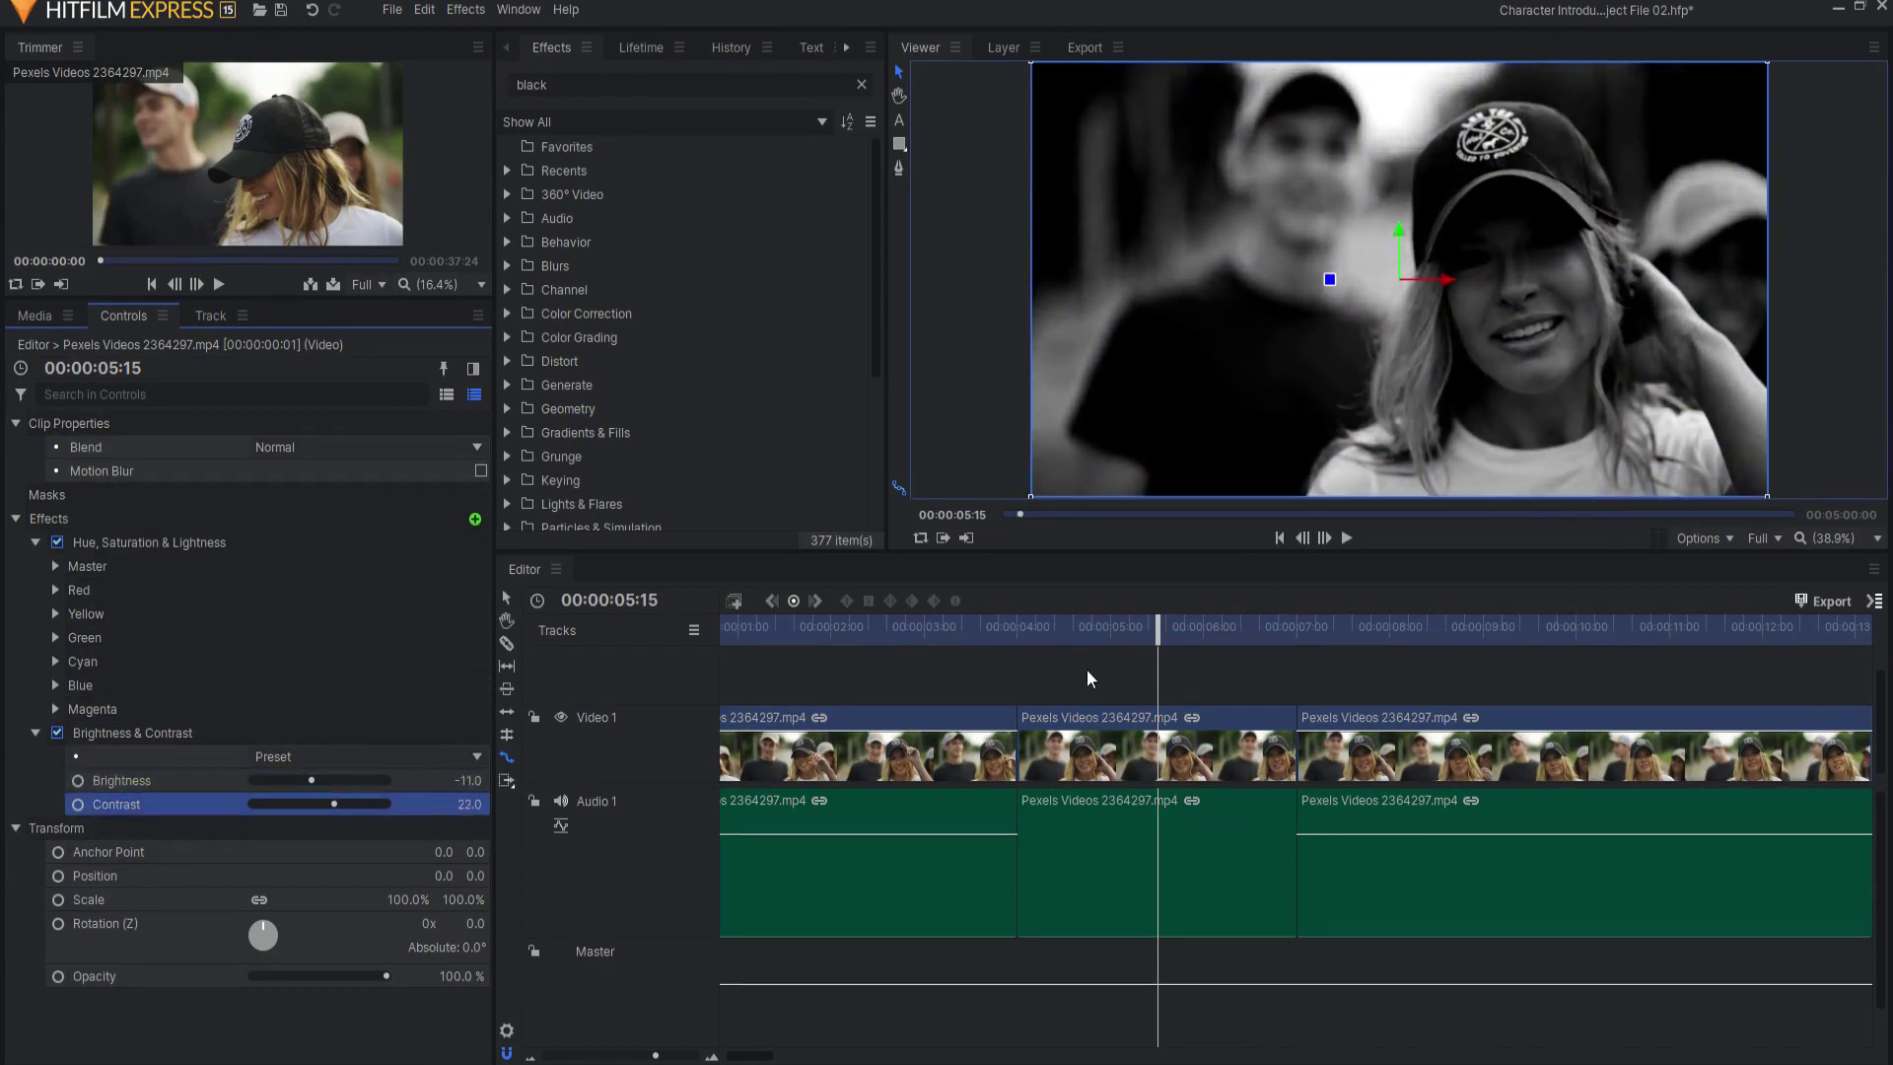
left_click(1089, 722)
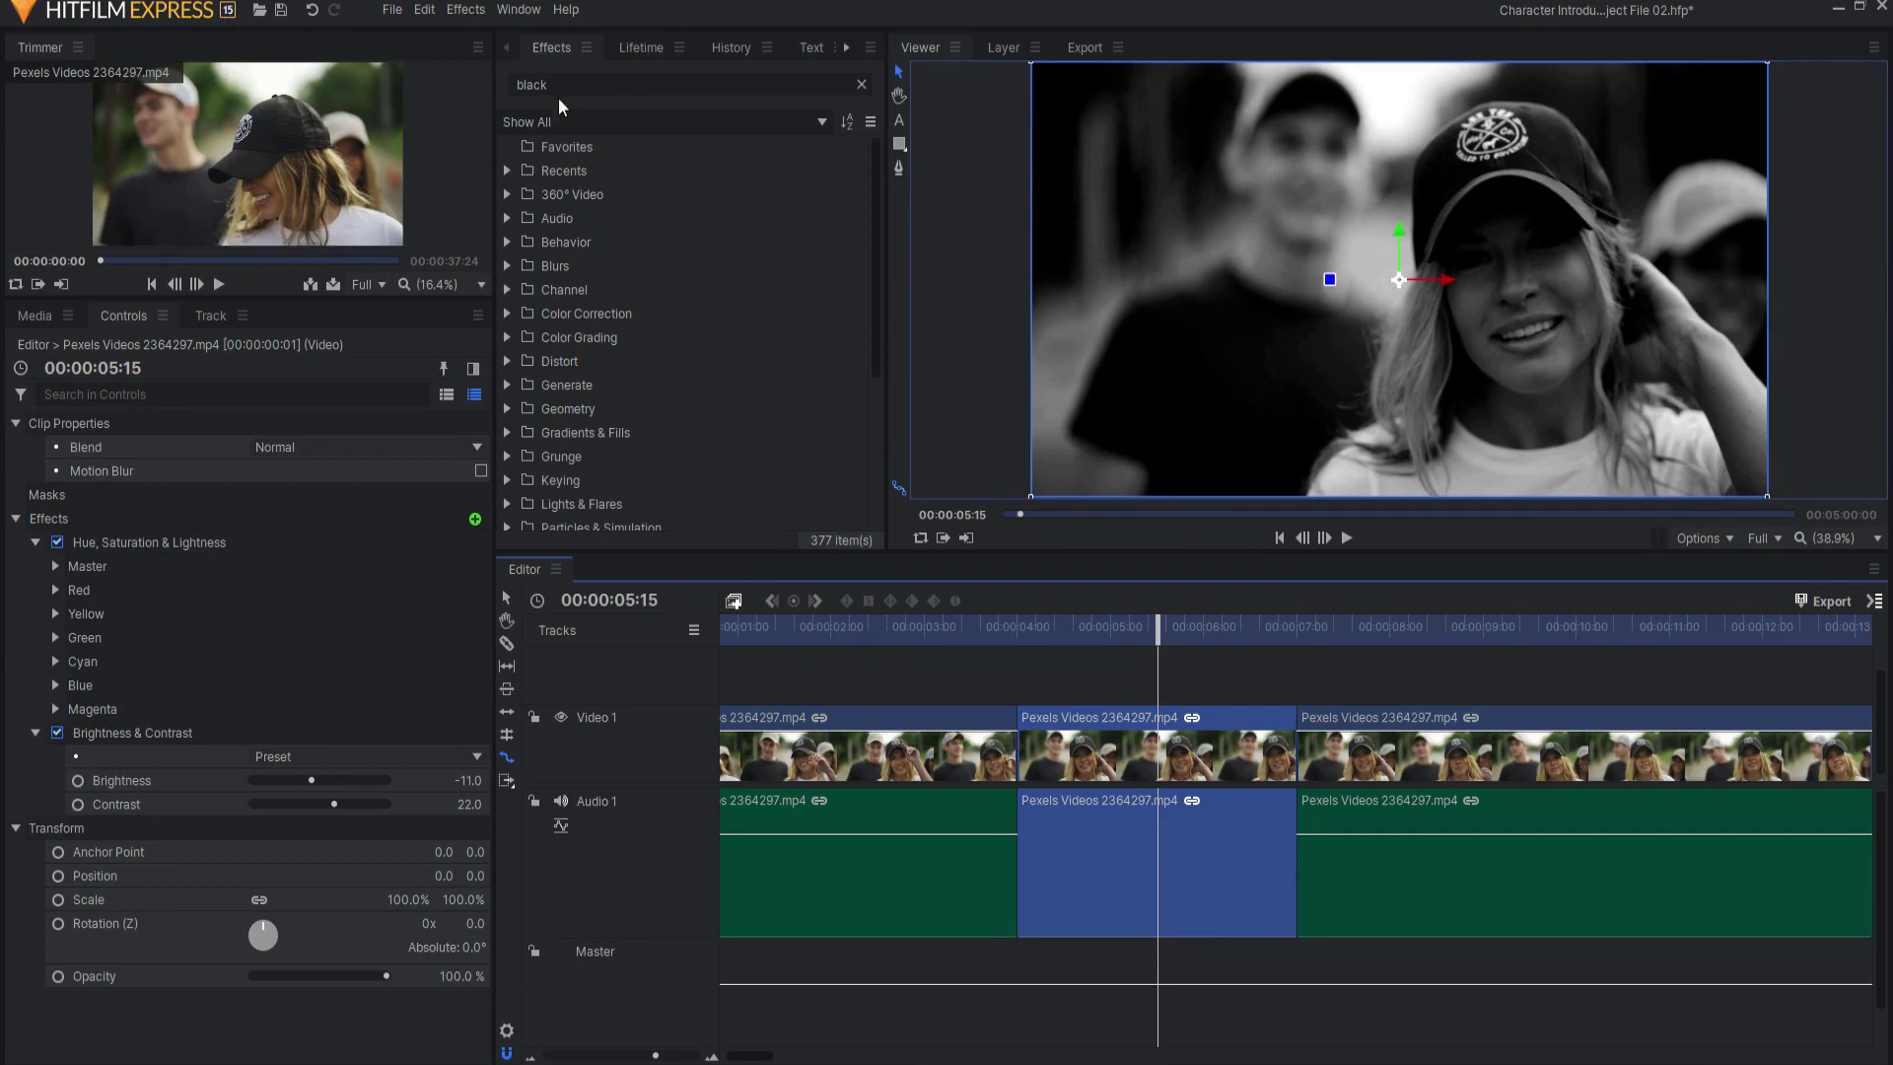
- Search effects for 'crop' and apply Crop / Pan & Zoom to the frozen middle clip
double_click(590, 82)
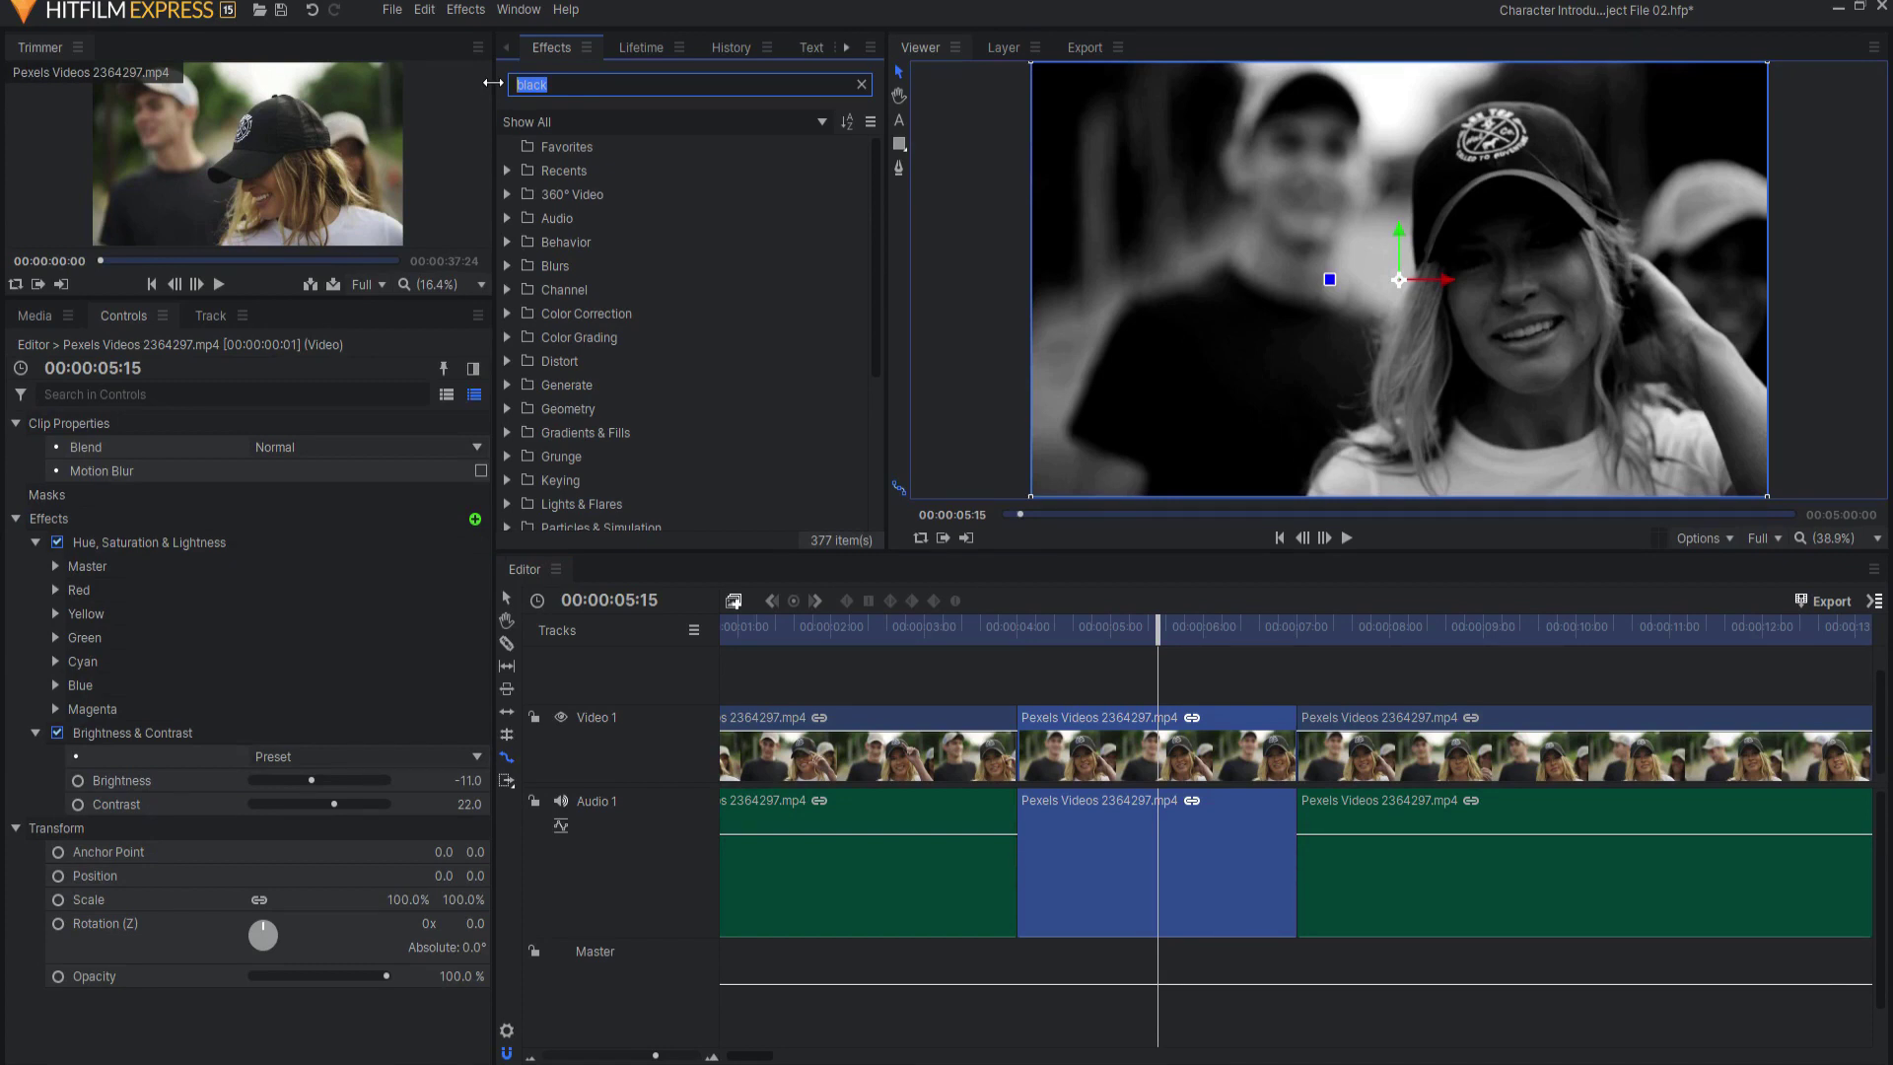
type("crop")
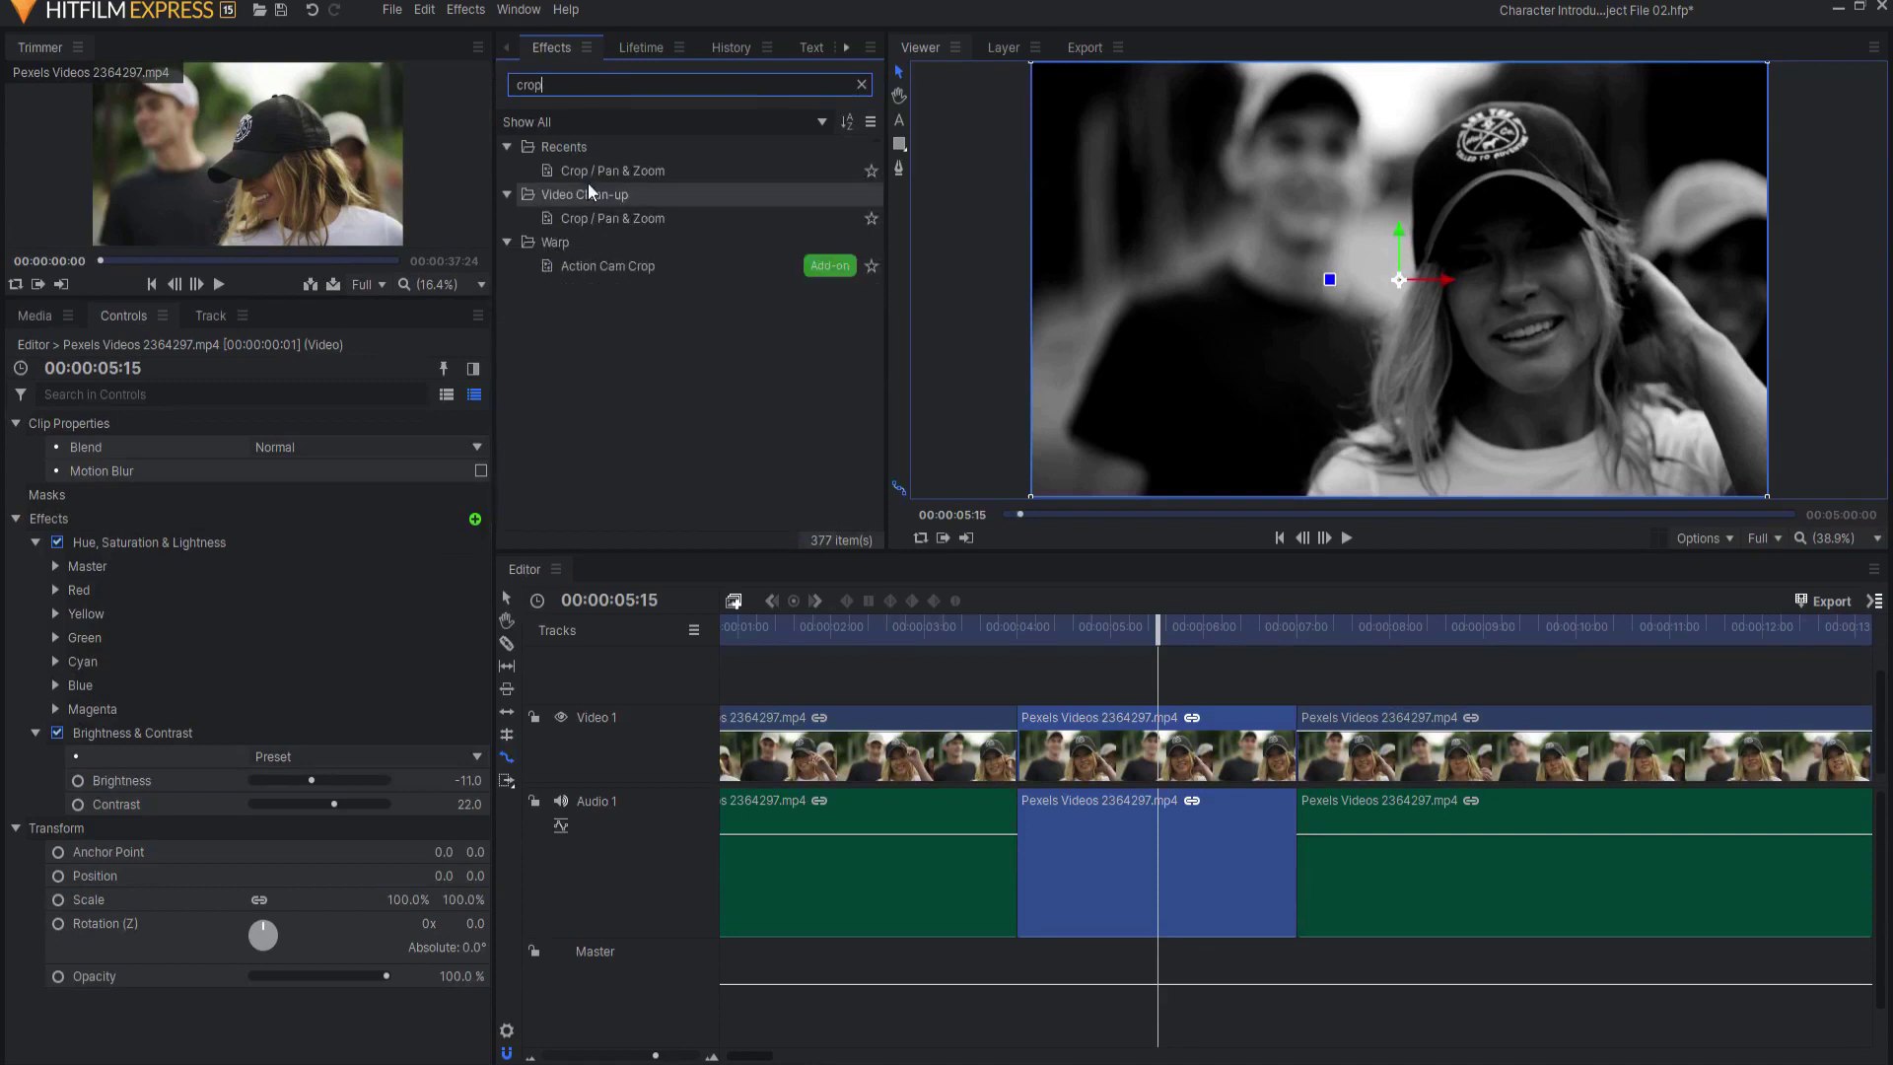
left_click(587, 170)
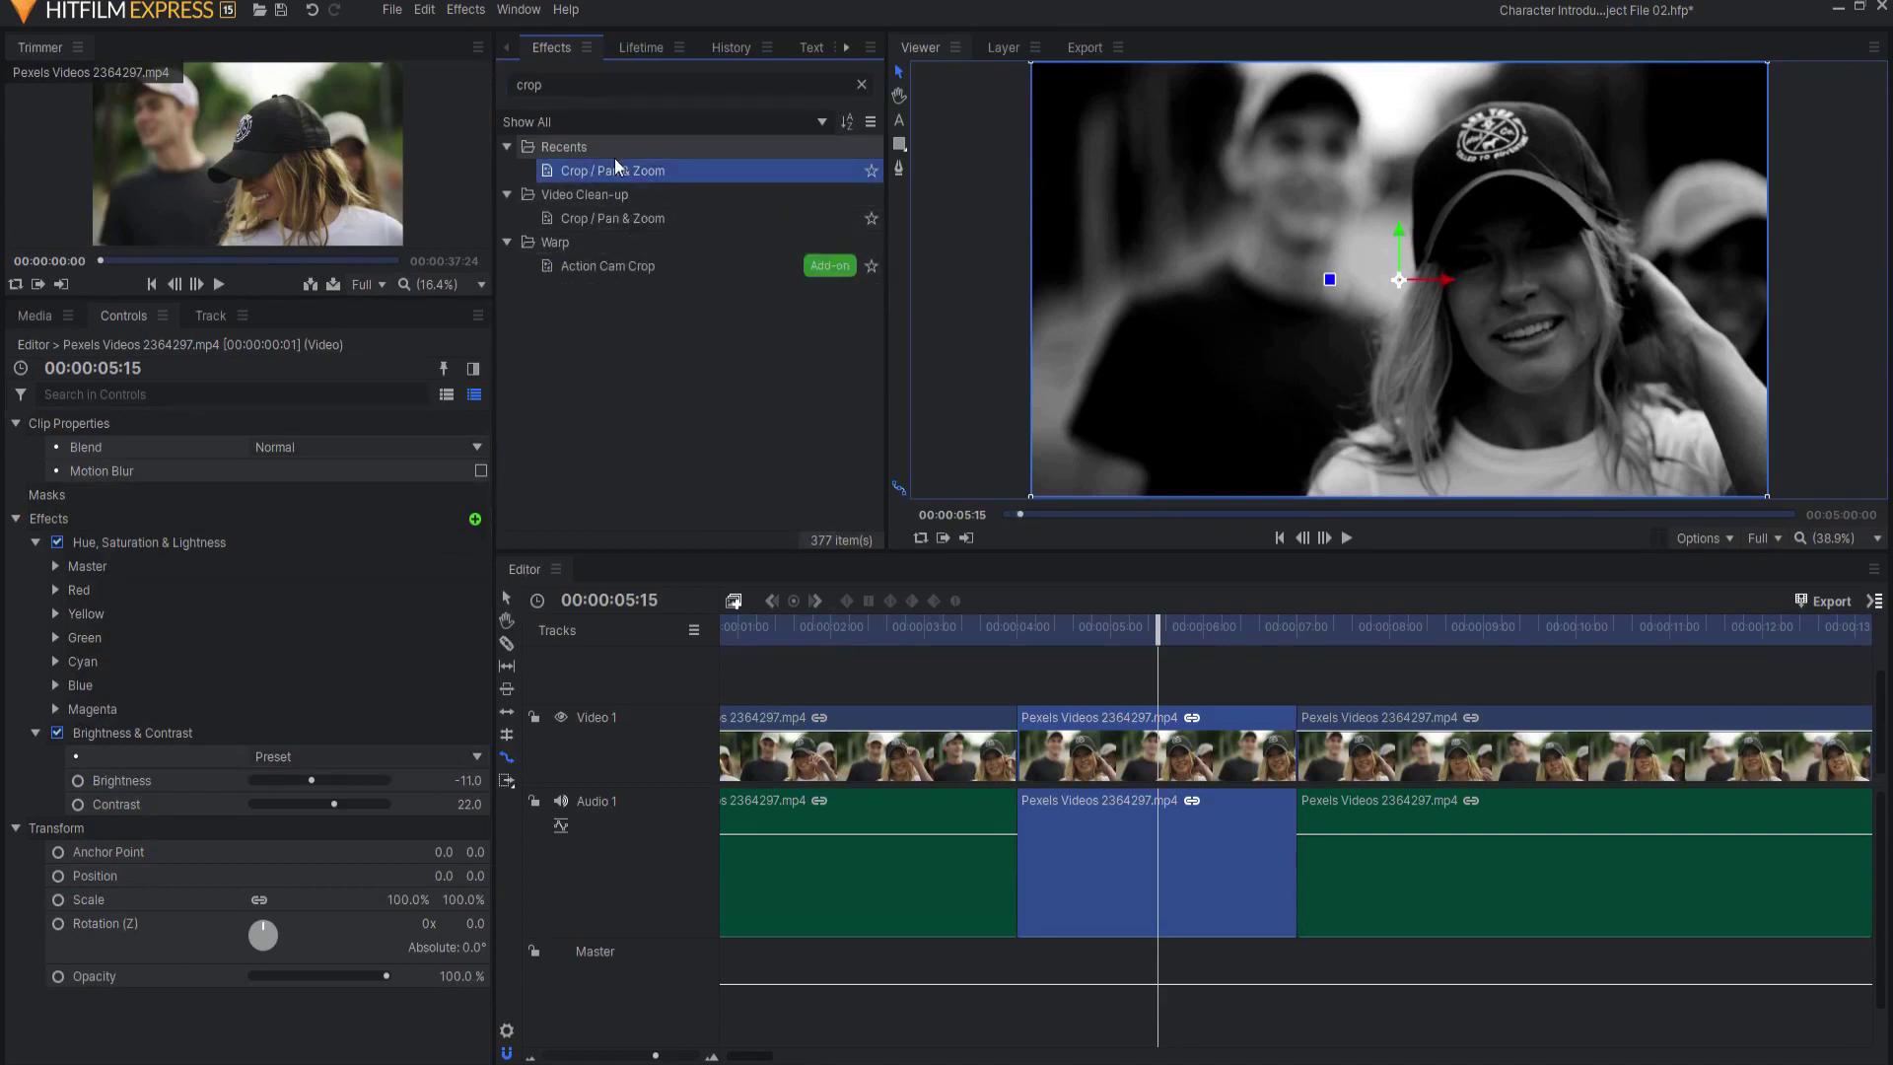
left_click_drag(611, 169, 1119, 739)
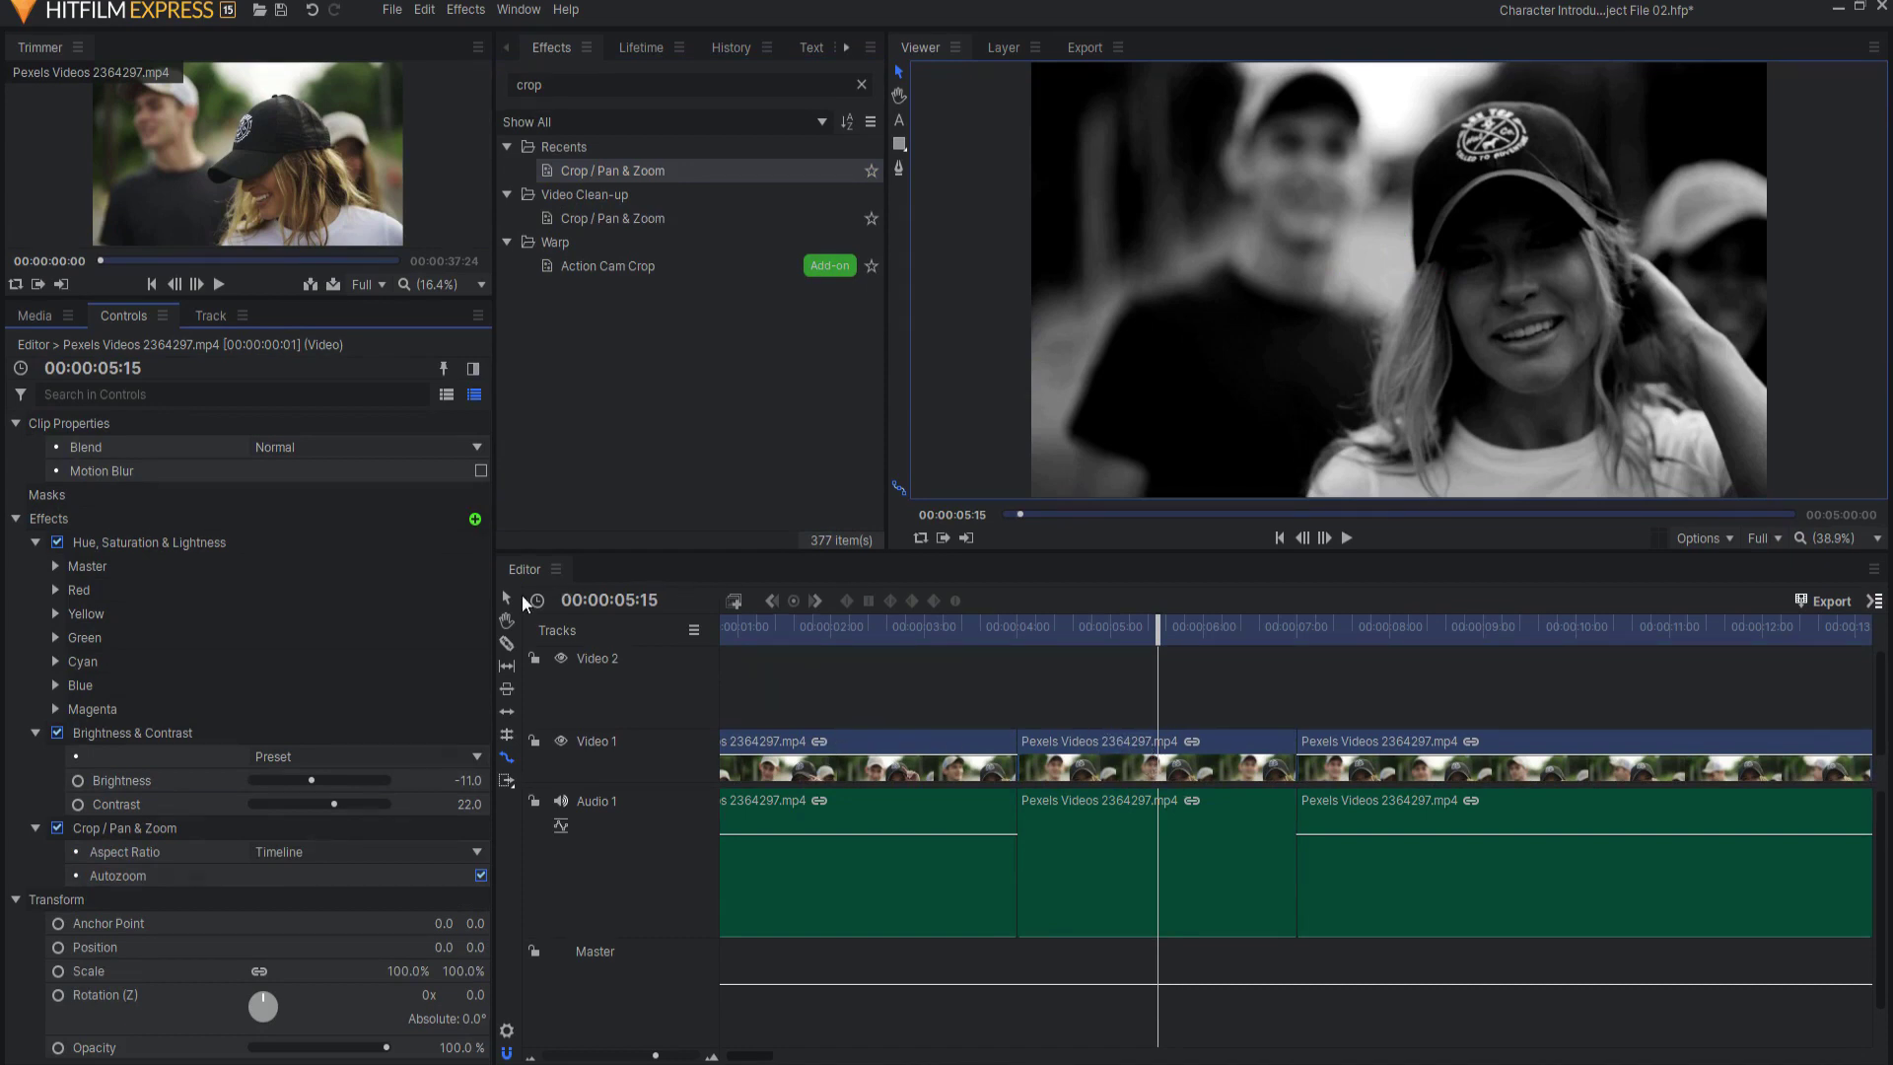
left_click(109, 826)
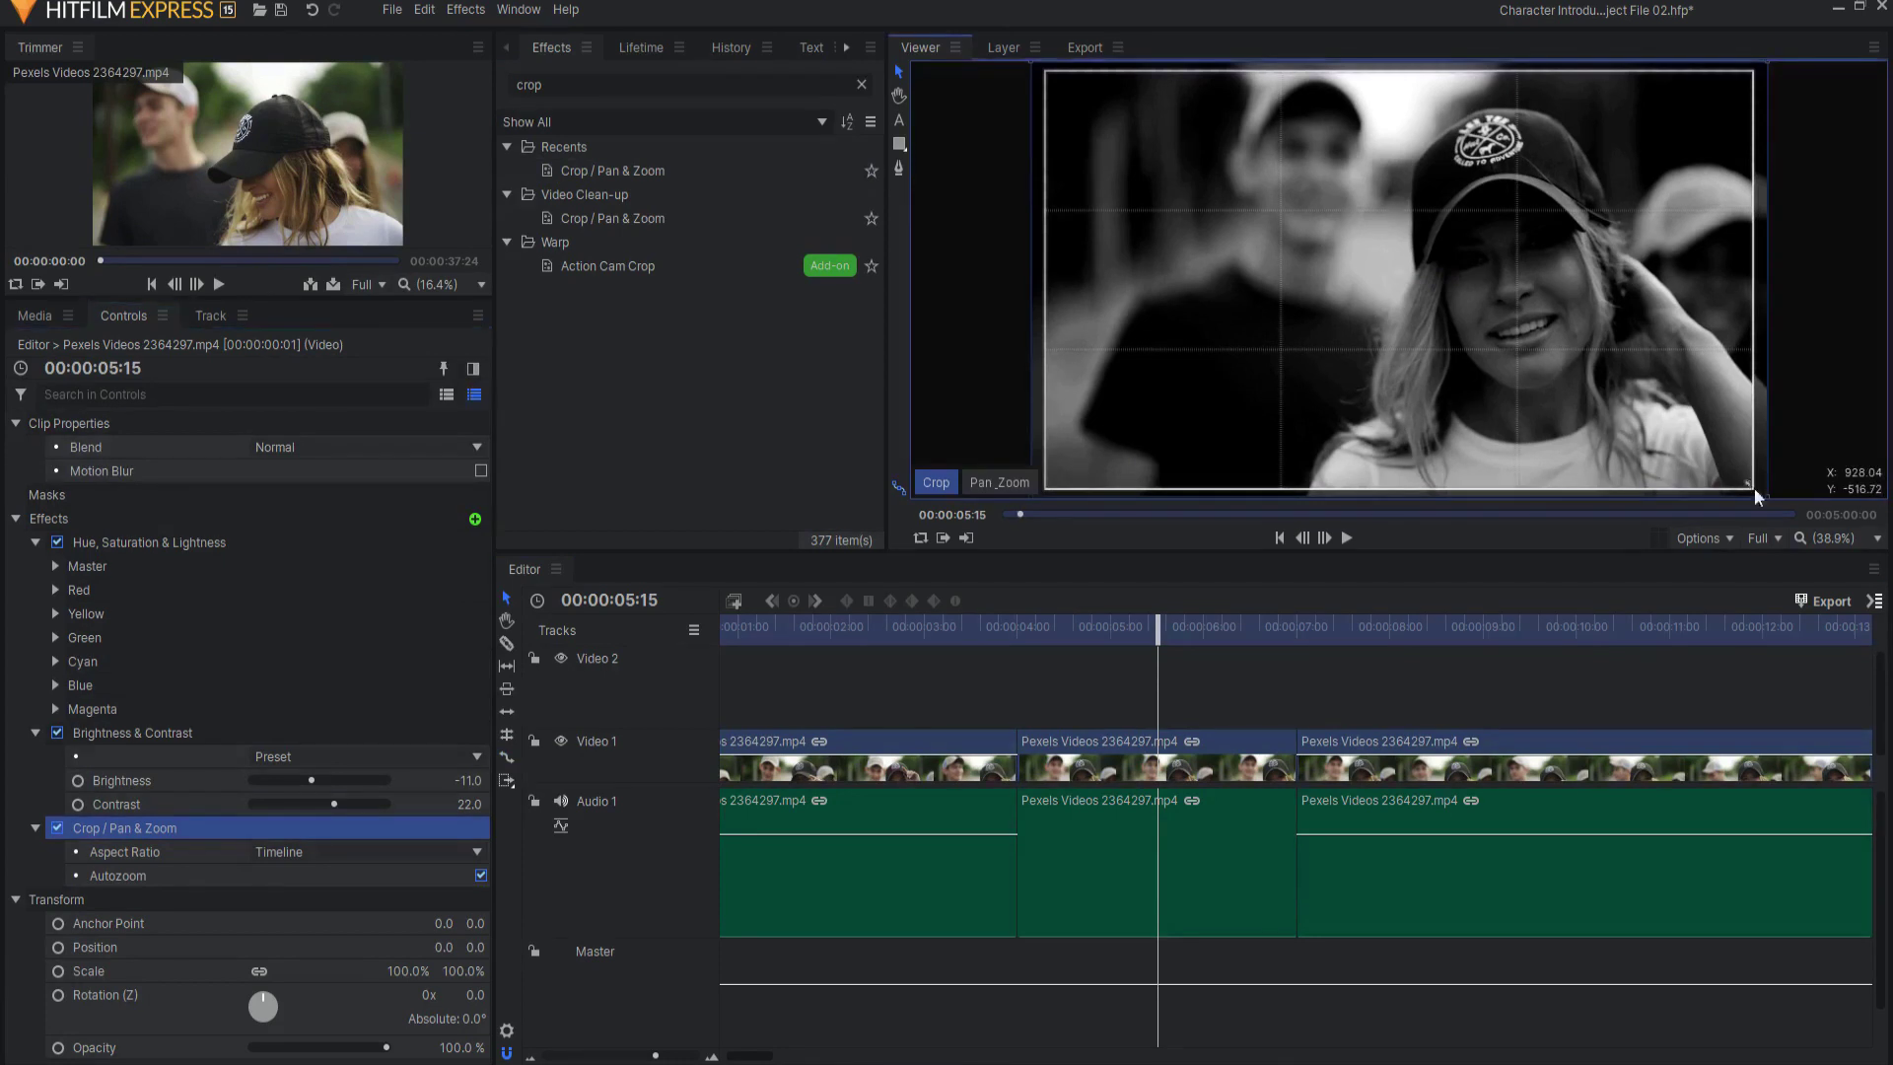
- Drag the crop frame's corner inward to frame the woman in the cap, then play from the start
left_click_drag(1752, 487, 1653, 435)
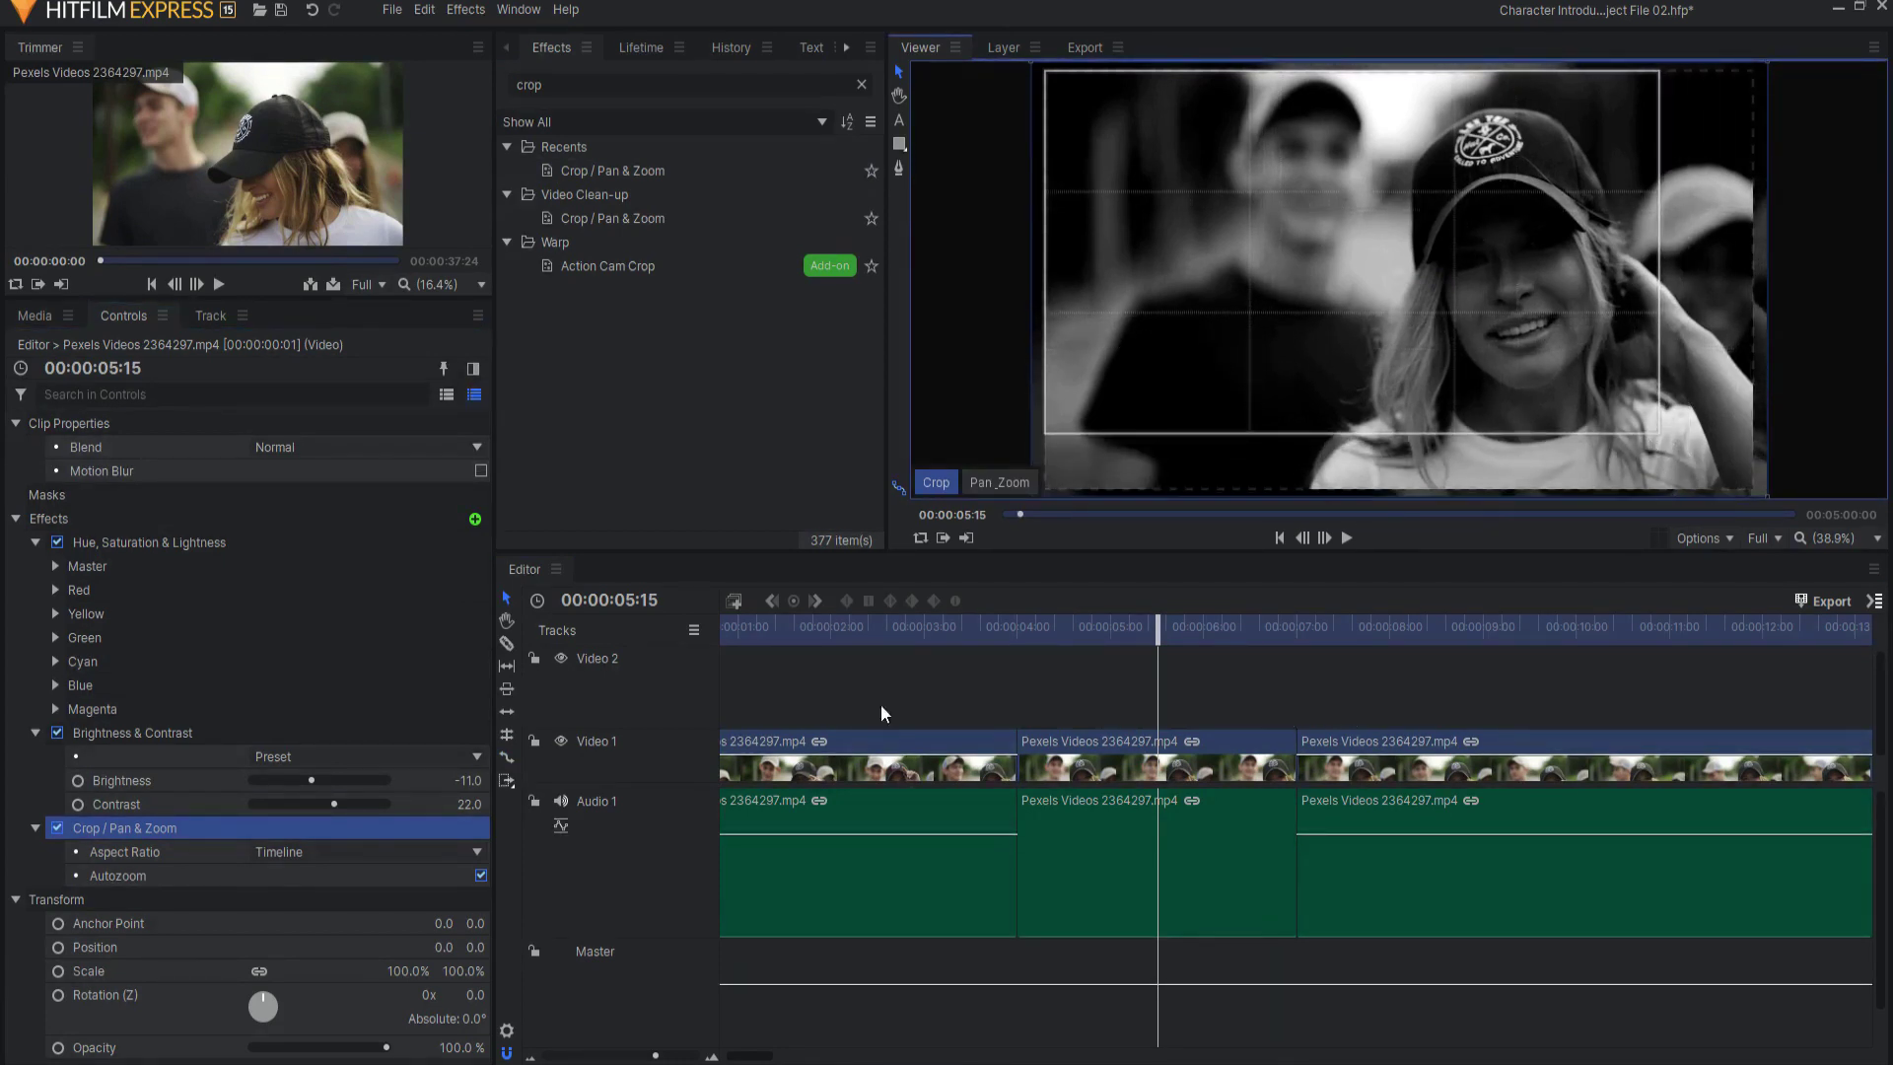
left_click(36, 542)
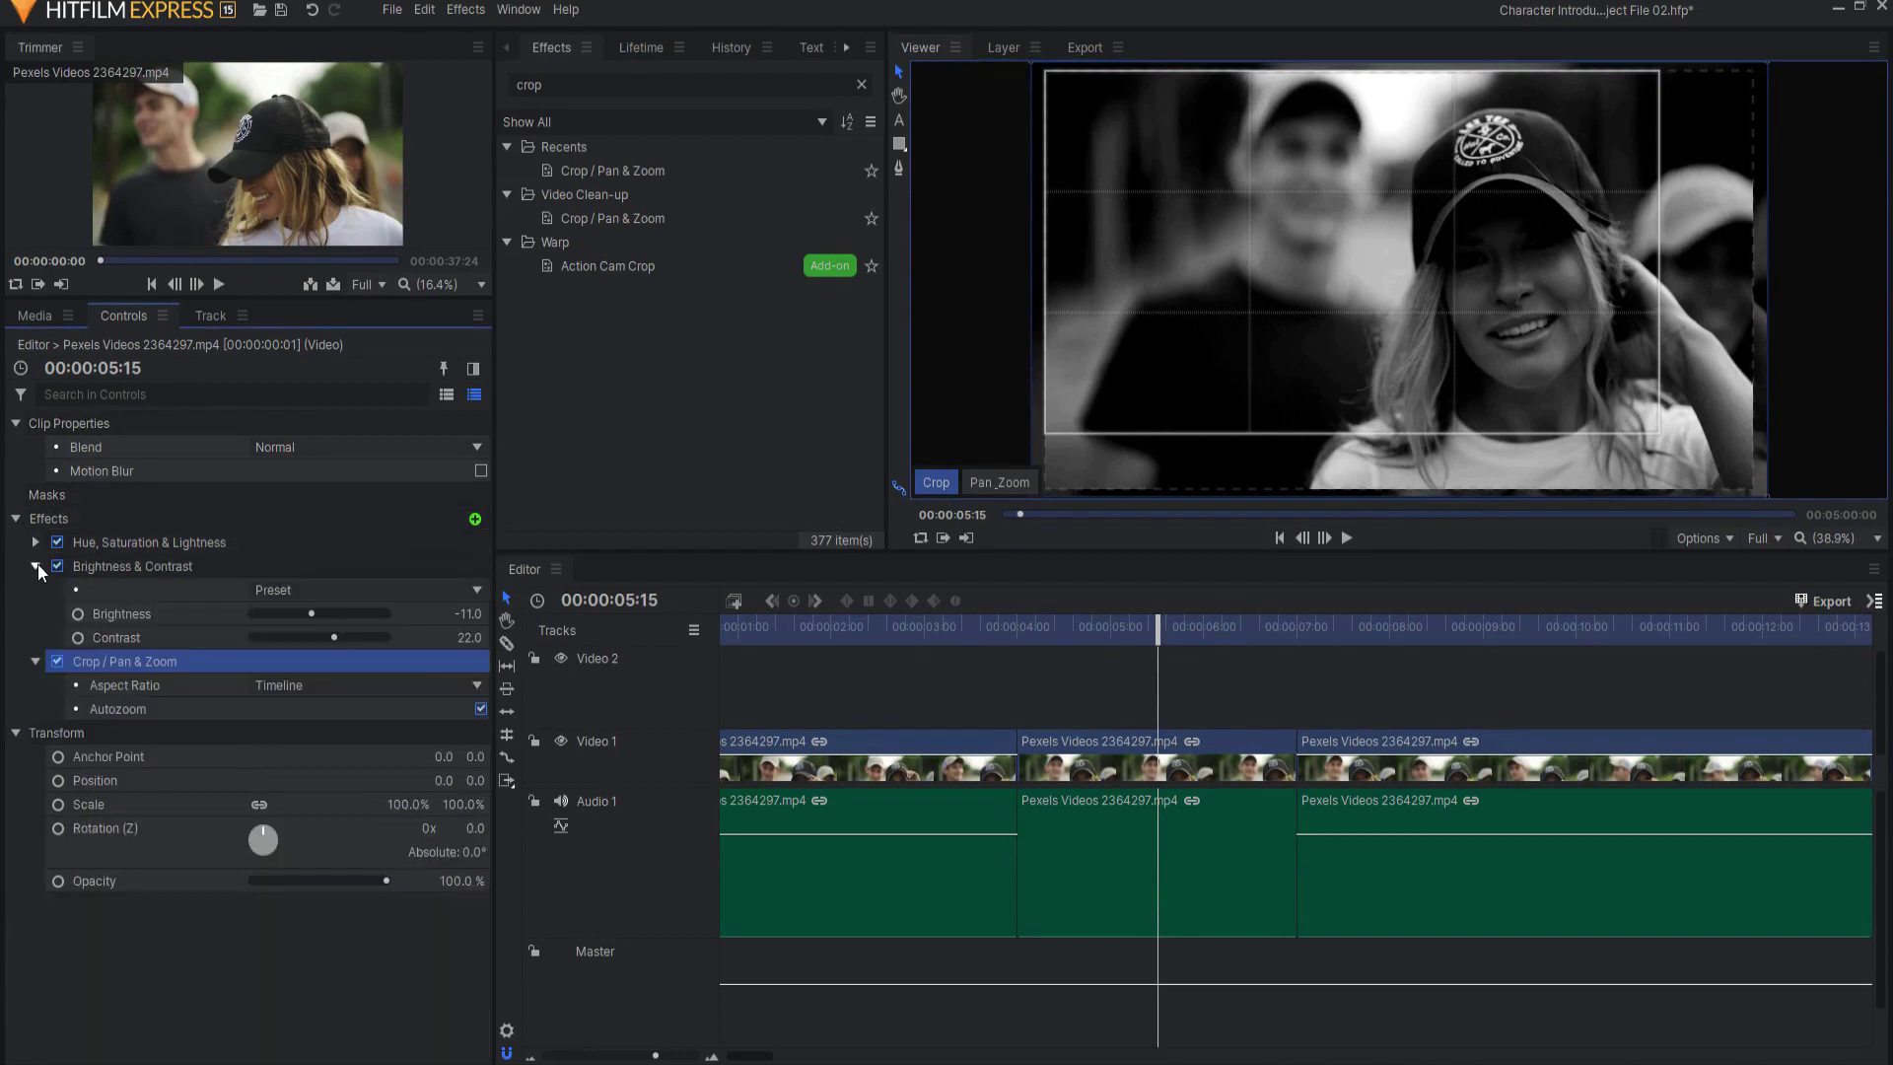
left_click(38, 564)
left_click(152, 895)
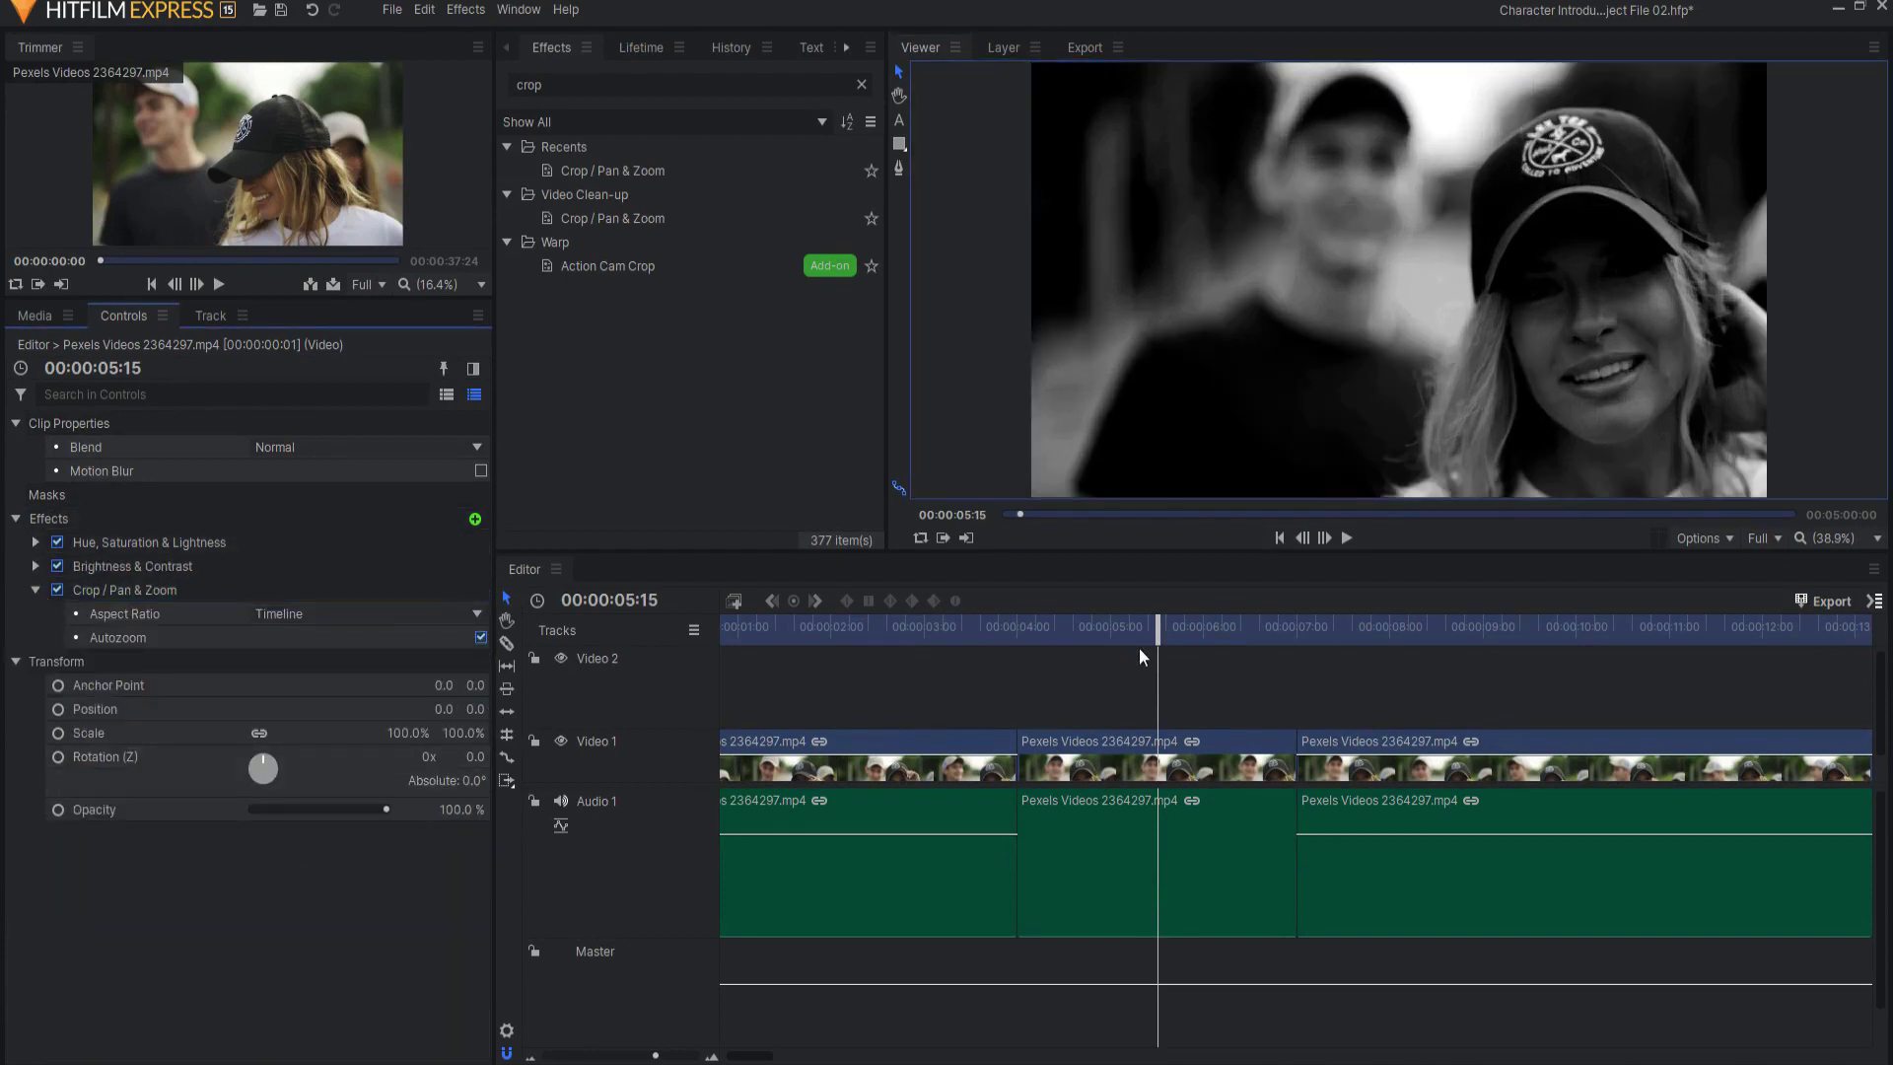
left_click_drag(1157, 626, 746, 626)
left_click(1347, 537)
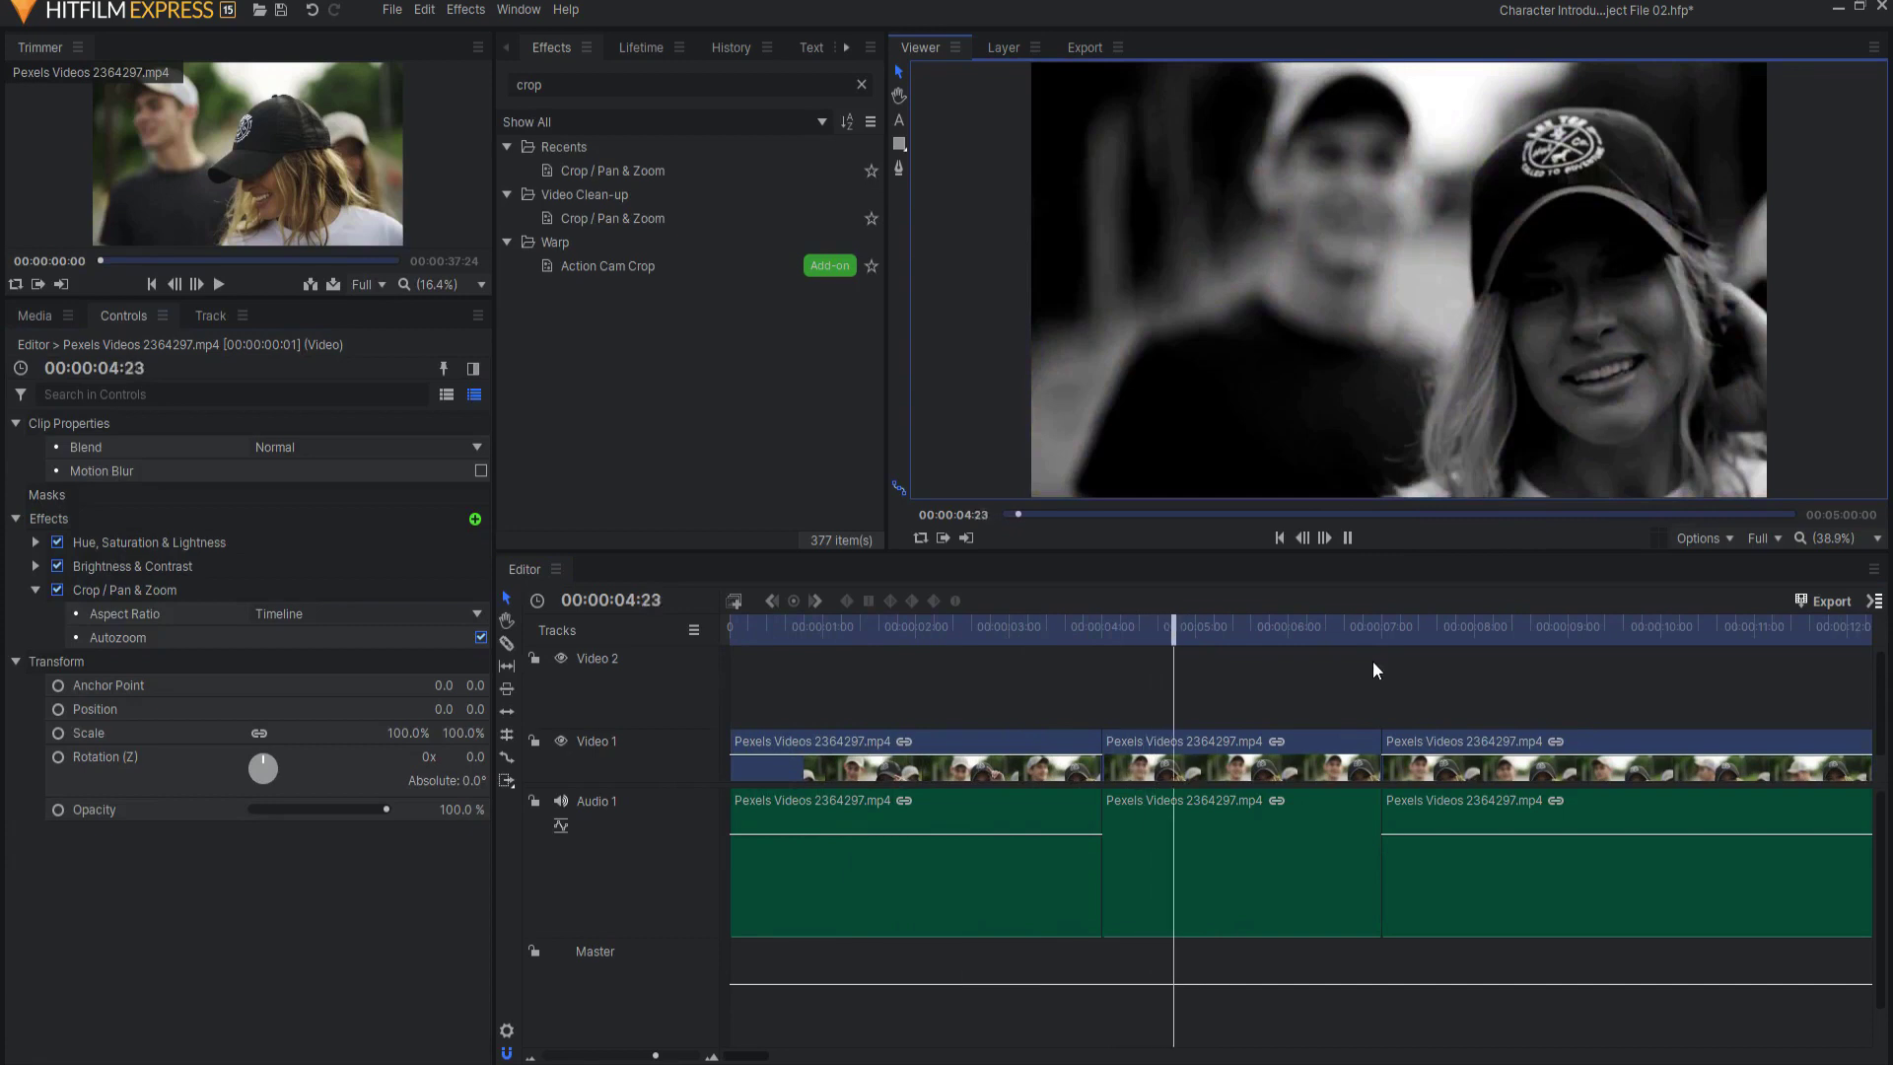
left_click(1348, 538)
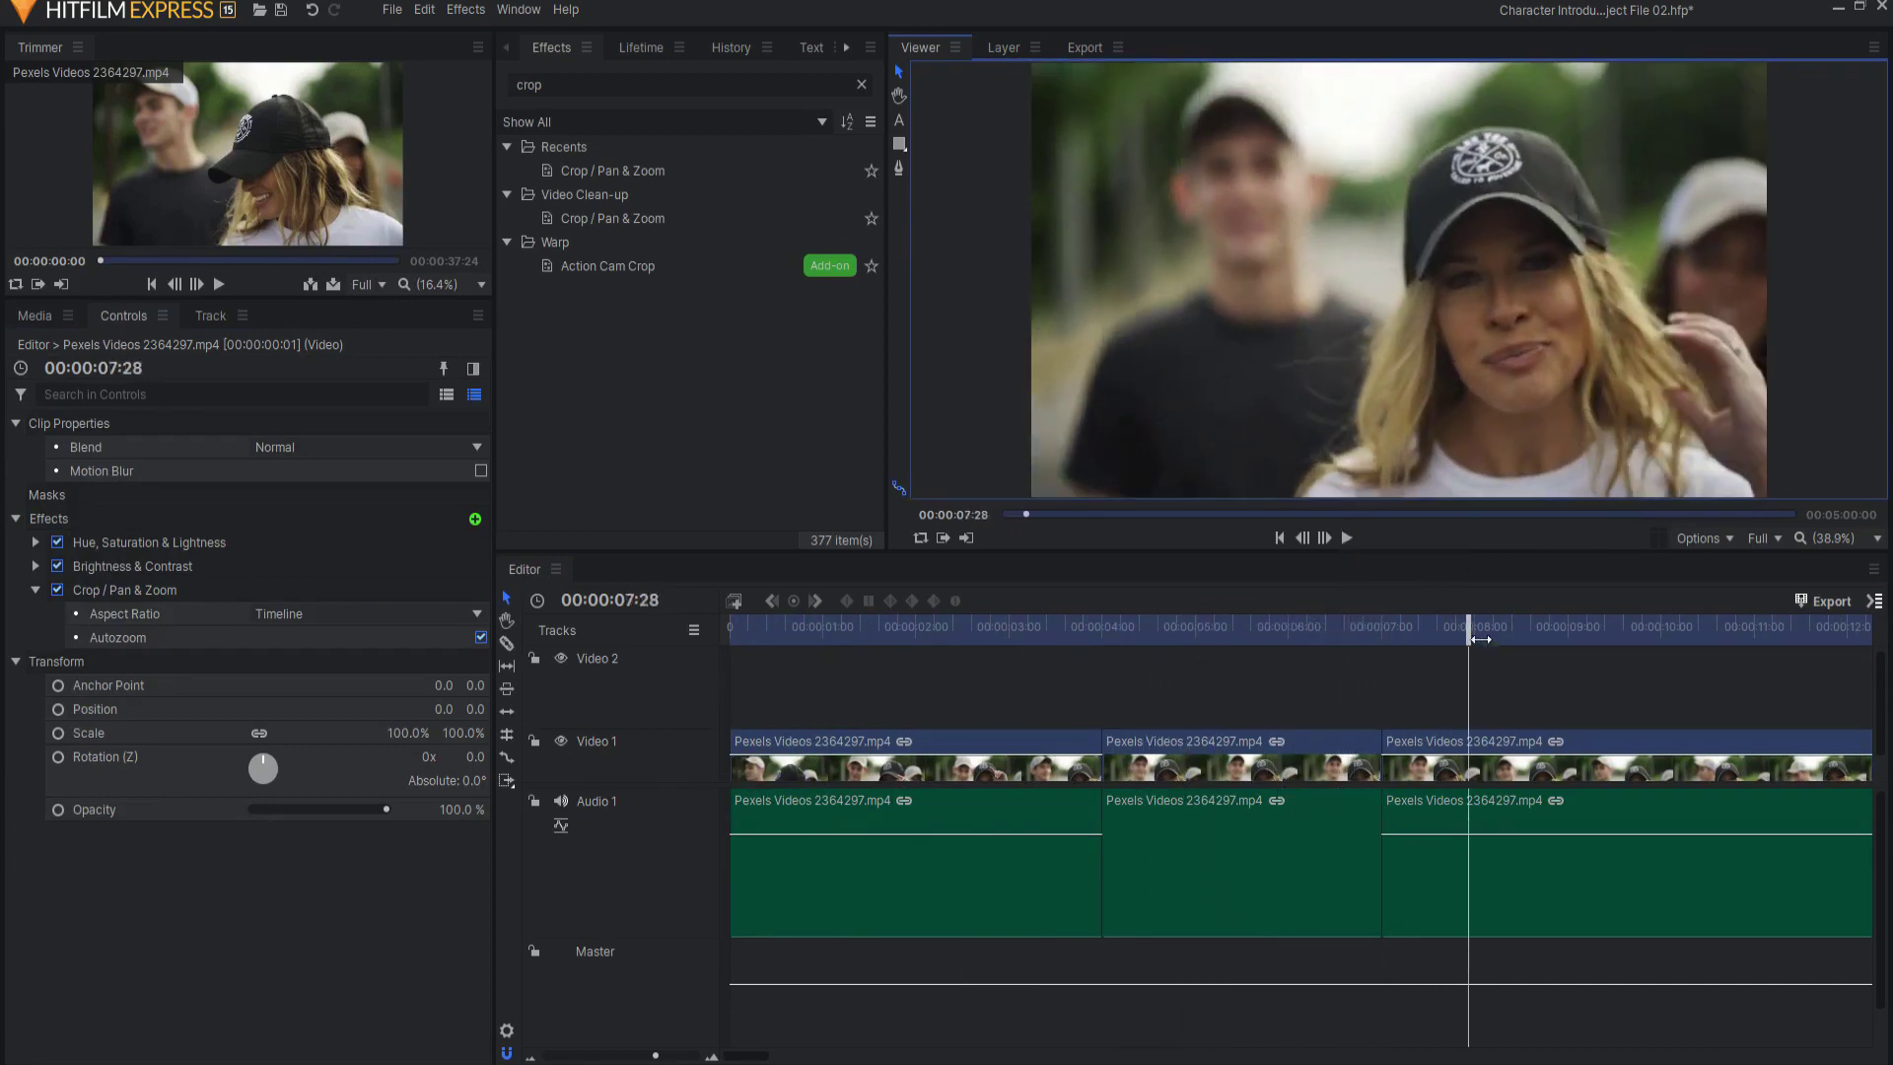
left_click_drag(1469, 631, 1108, 625)
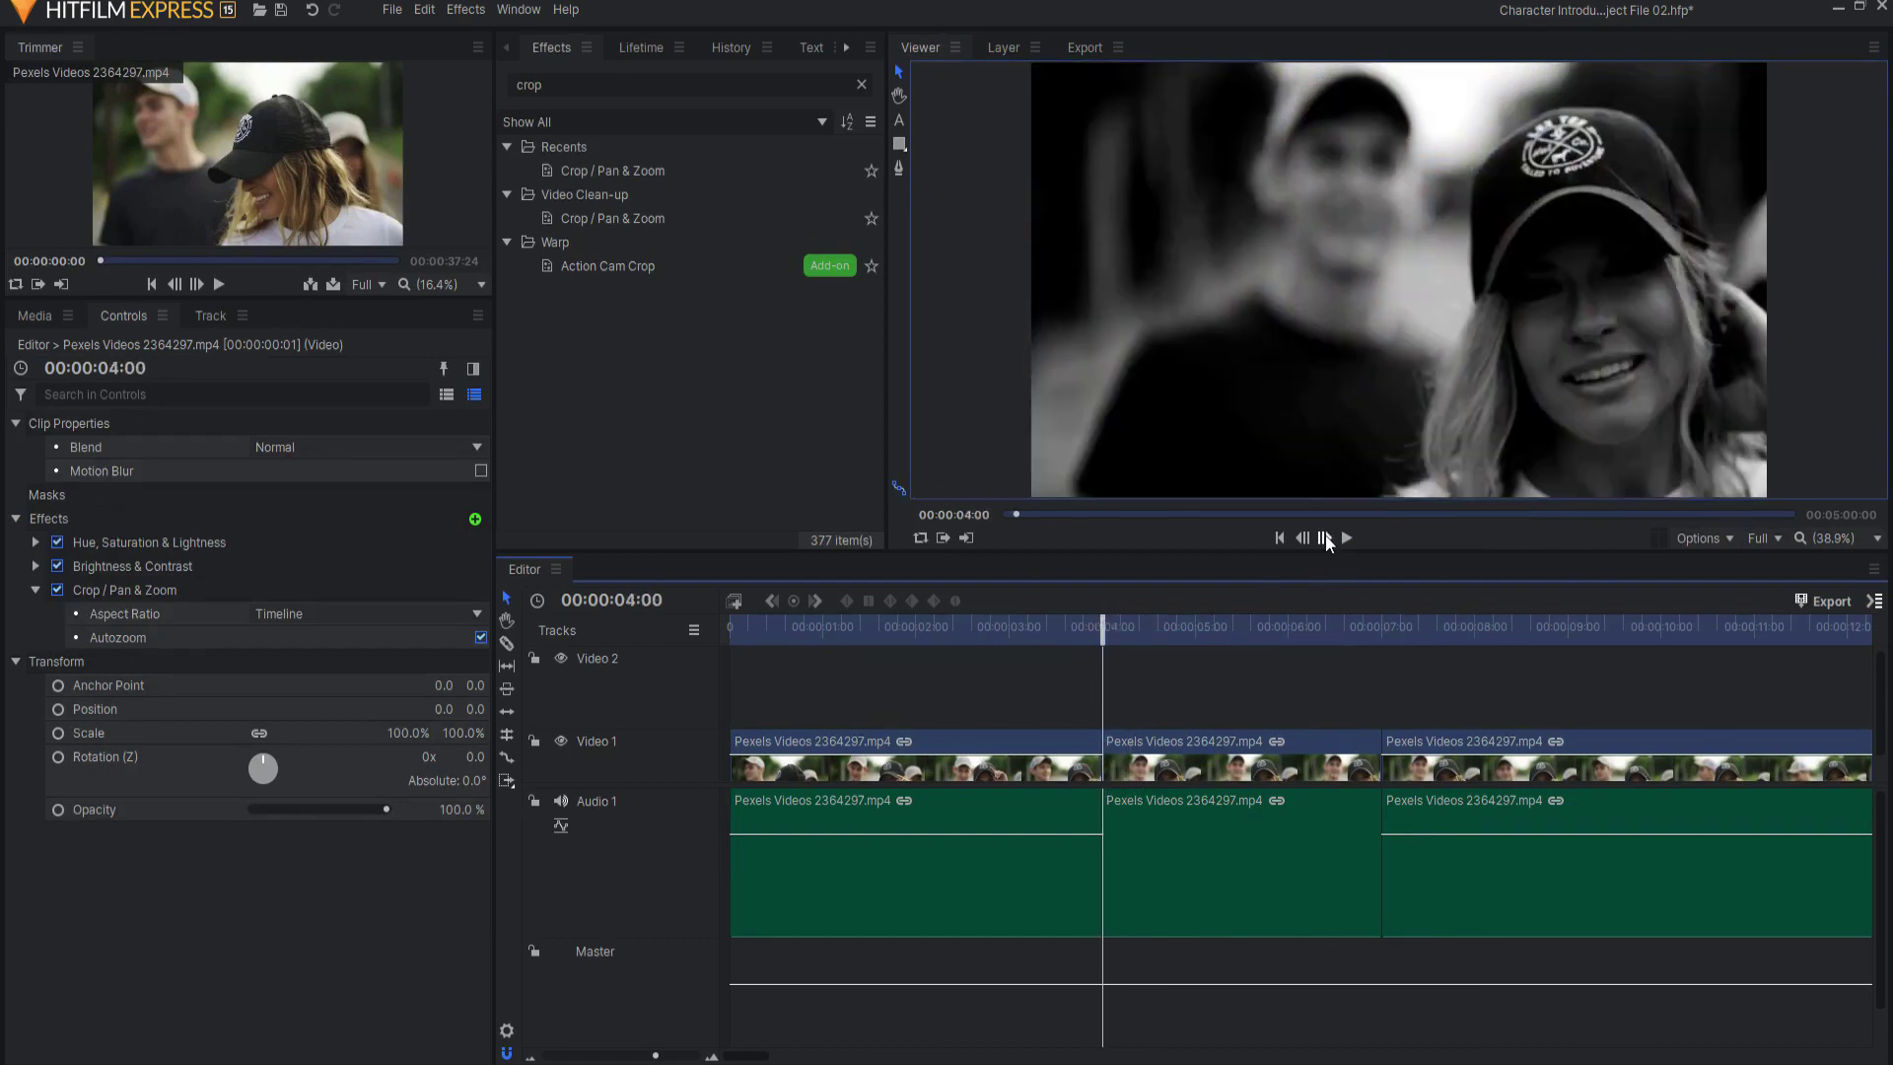
left_click(1324, 538)
- Cut the middle Video 1 and Audio 1 clip at 00:00:04:07 with the Razor tool
left_click(1324, 537)
left_click(1324, 538)
left_click(1324, 538)
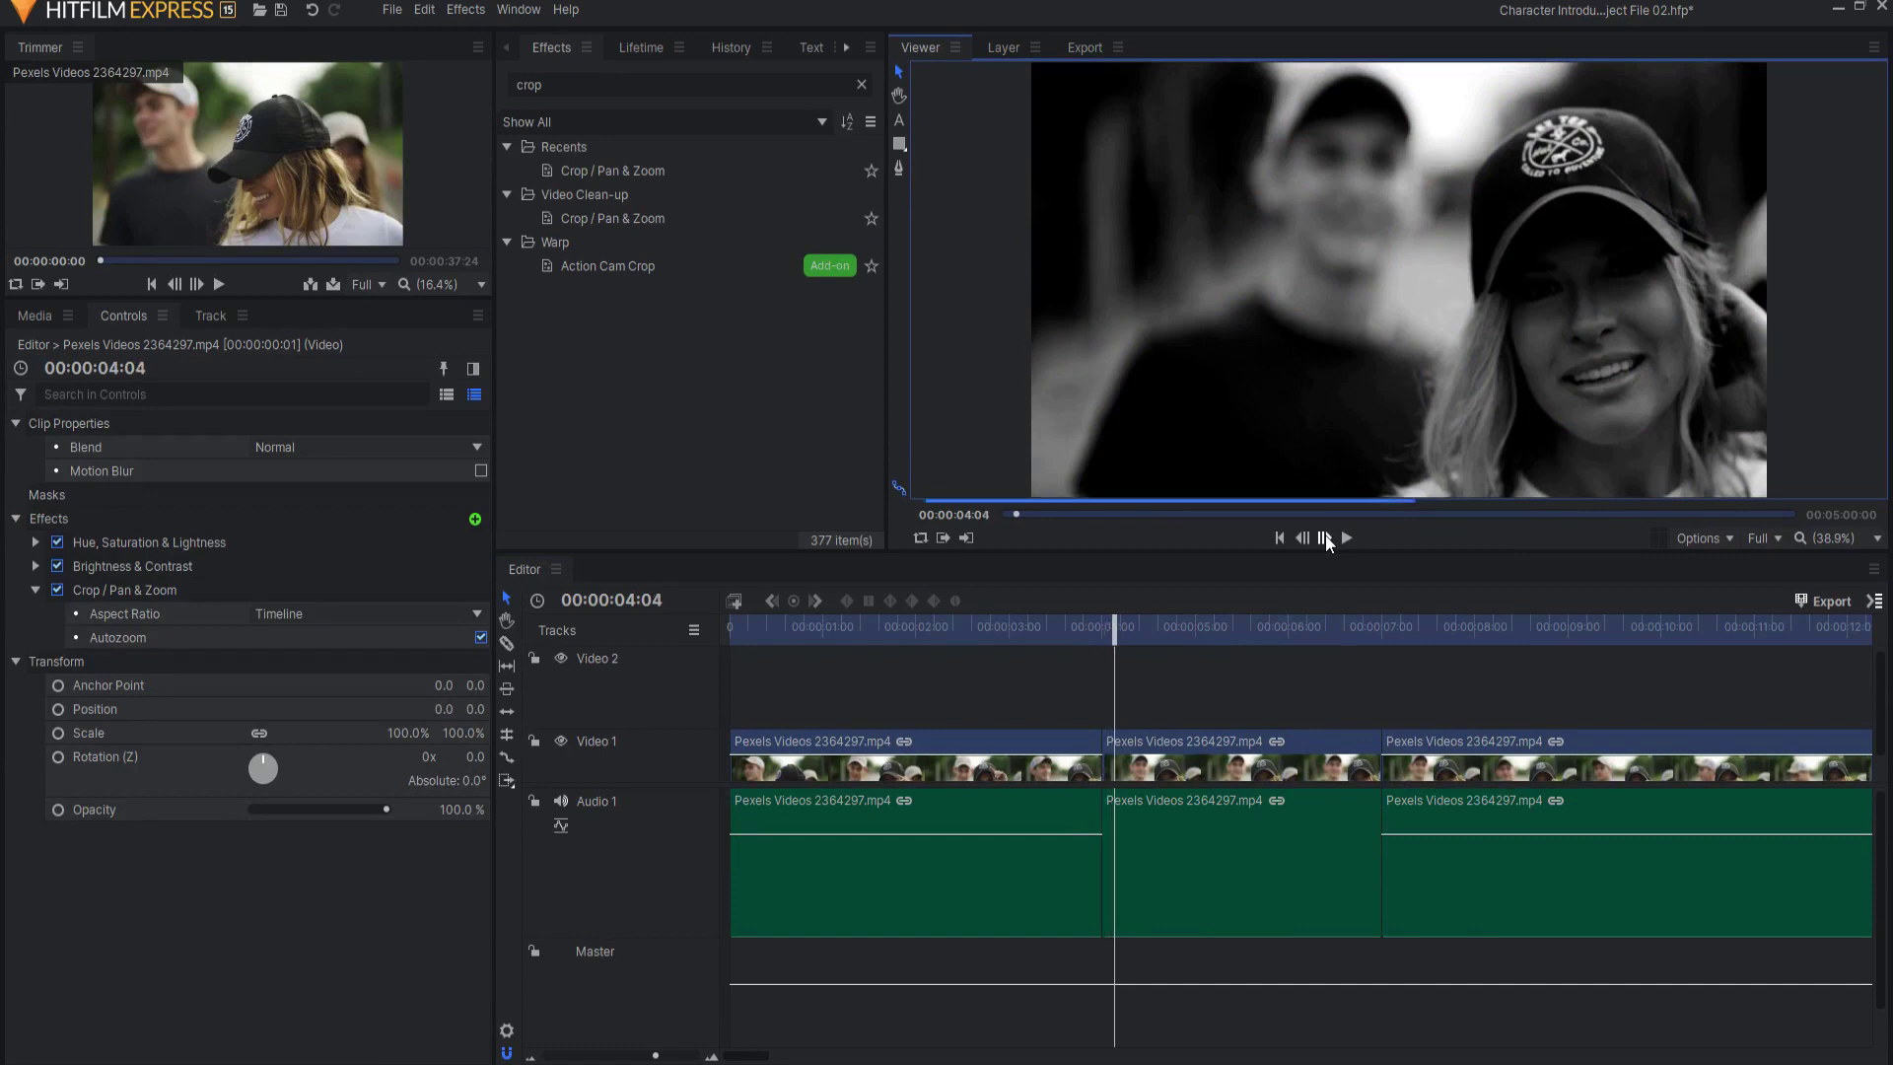
left_click(1324, 537)
left_click(1324, 537)
left_click(1324, 537)
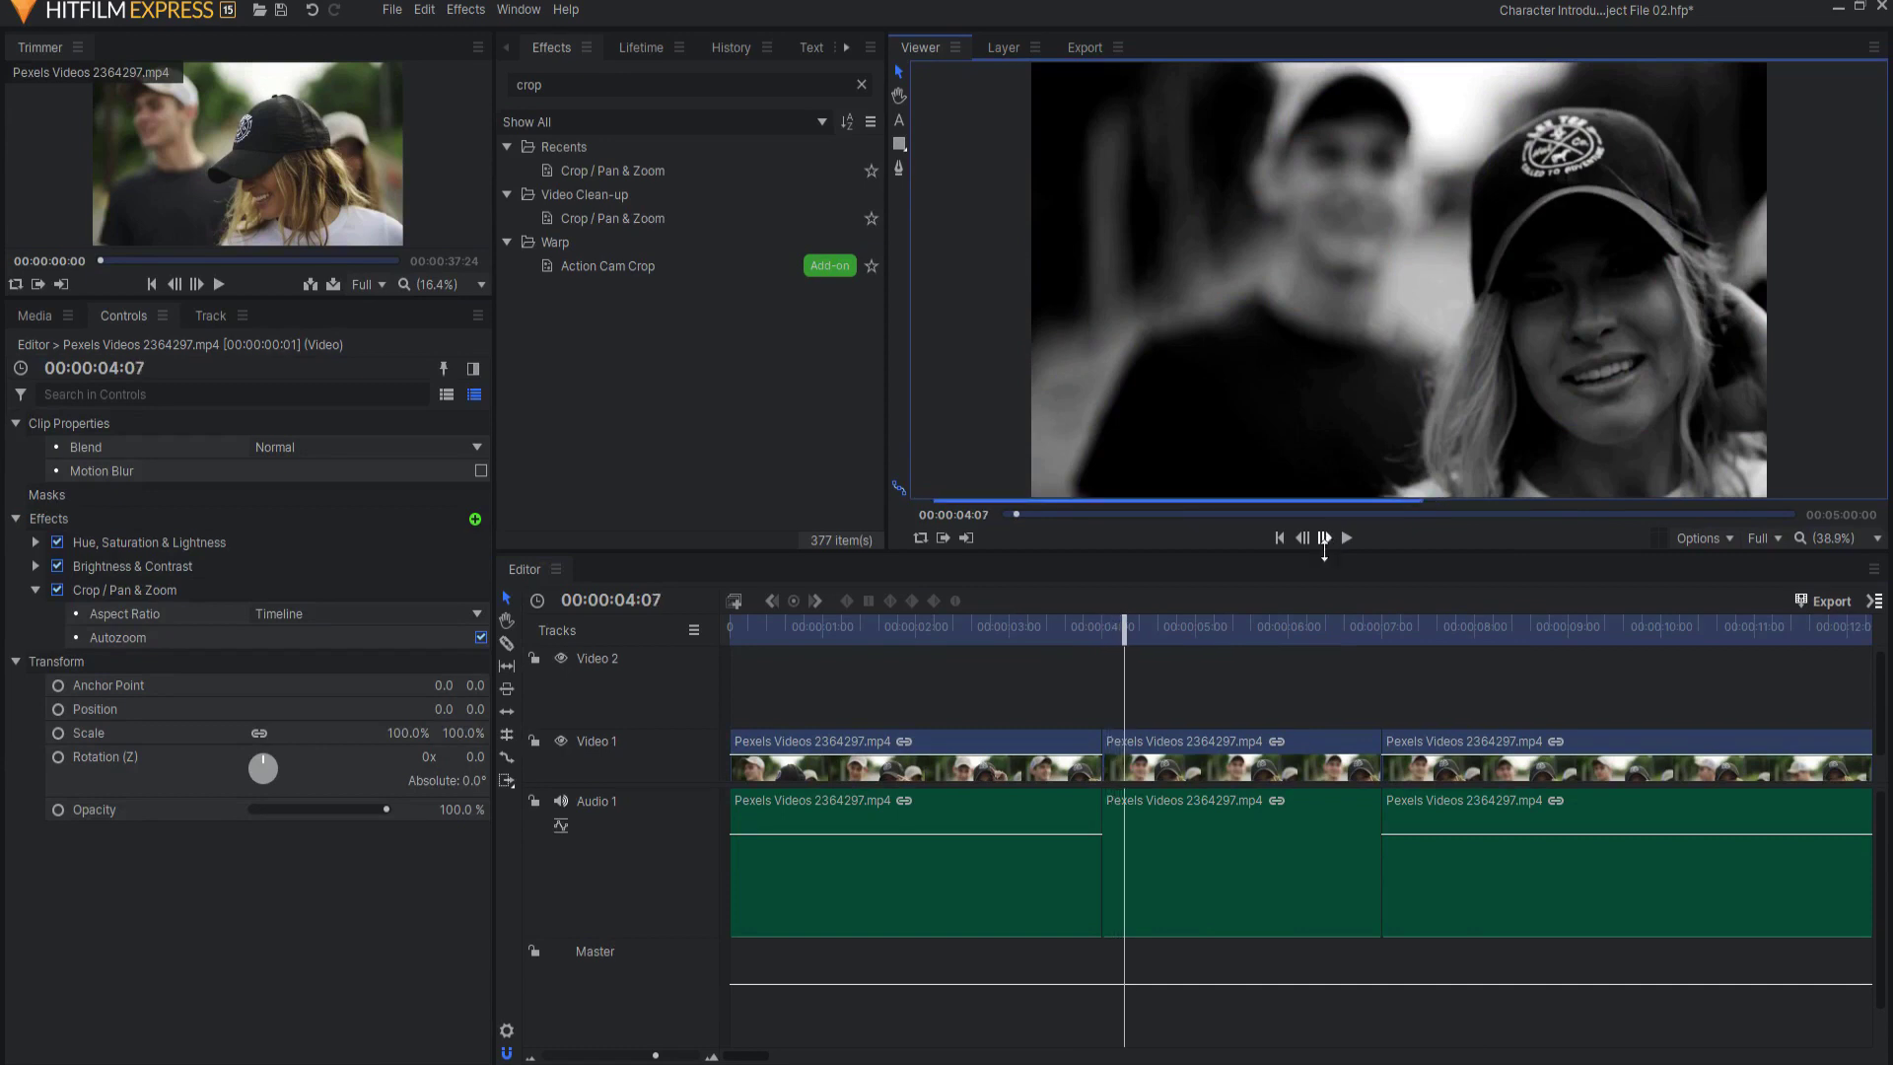
left_click(506, 643)
left_click(1129, 748)
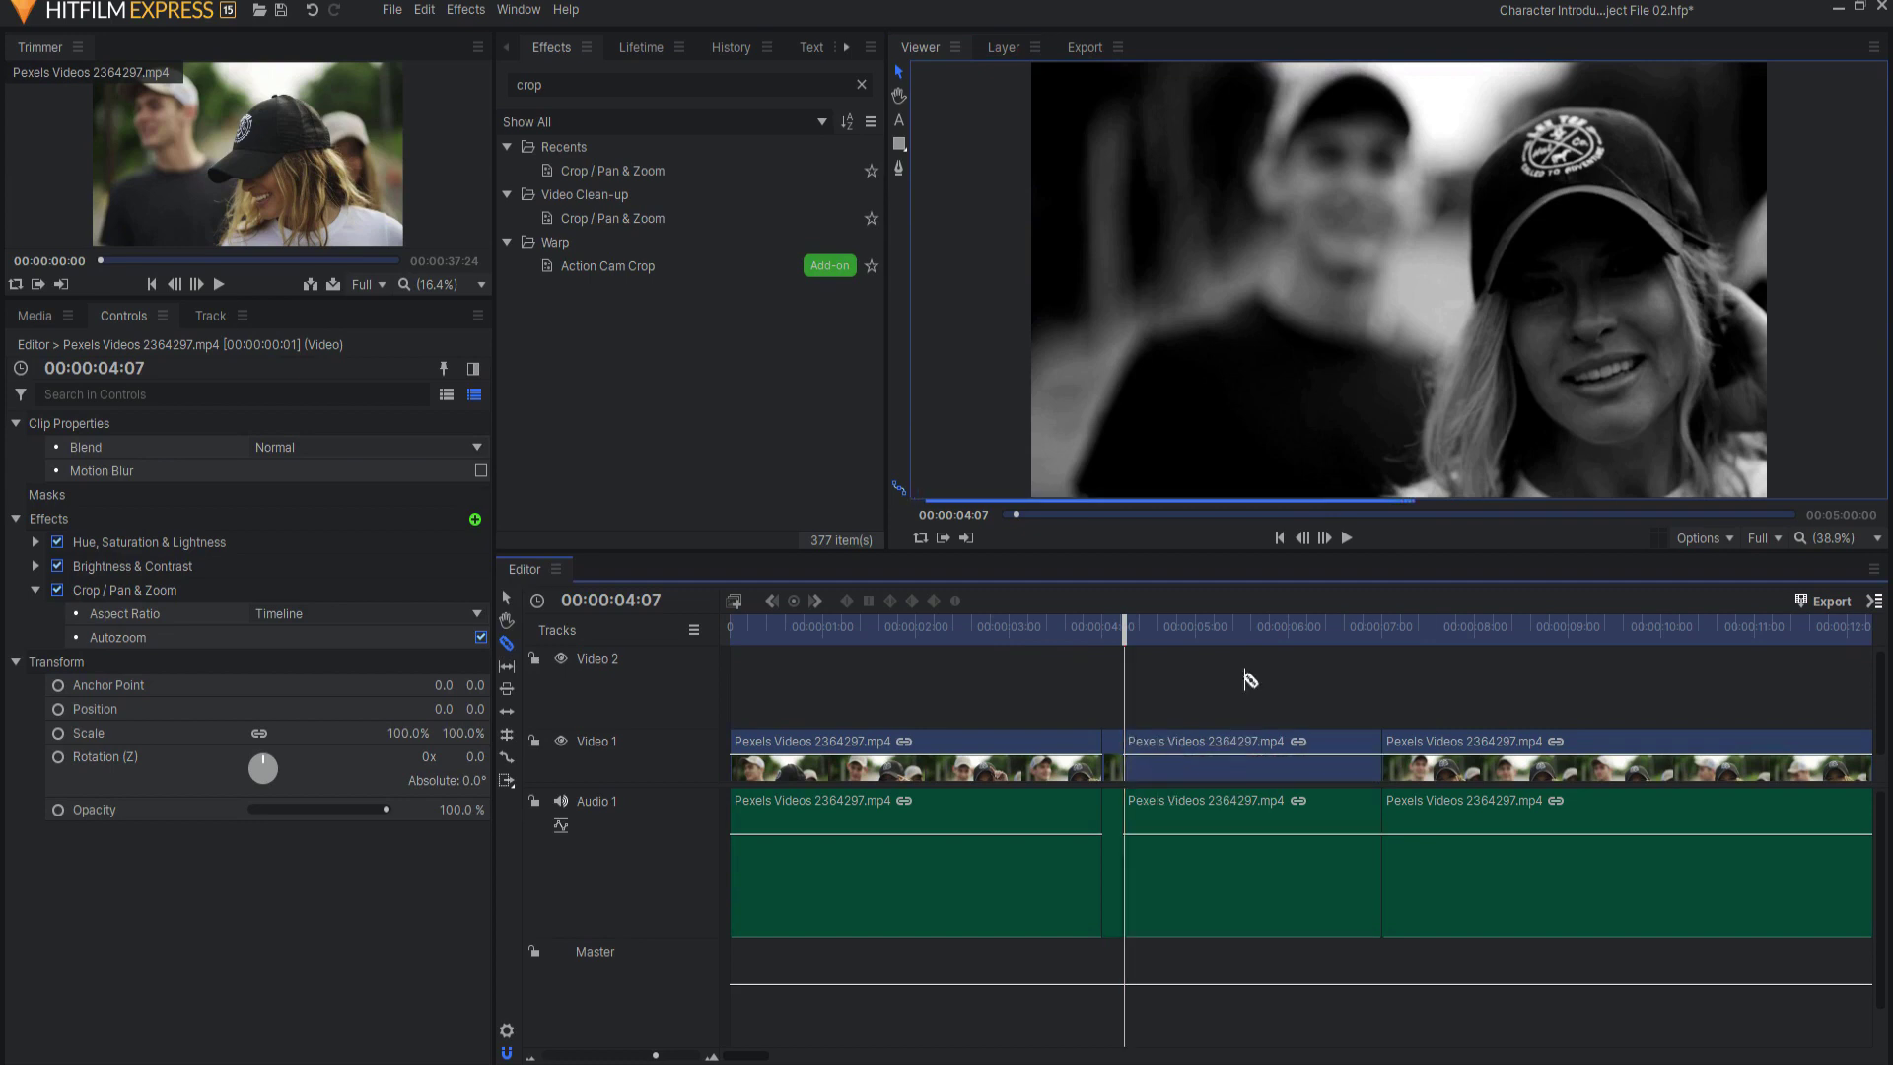
- Cut the middle clip again at 00:00:06:23, then return to the Selection tool
left_click_drag(1140, 631, 1389, 657)
left_click(1303, 537)
left_click(1304, 538)
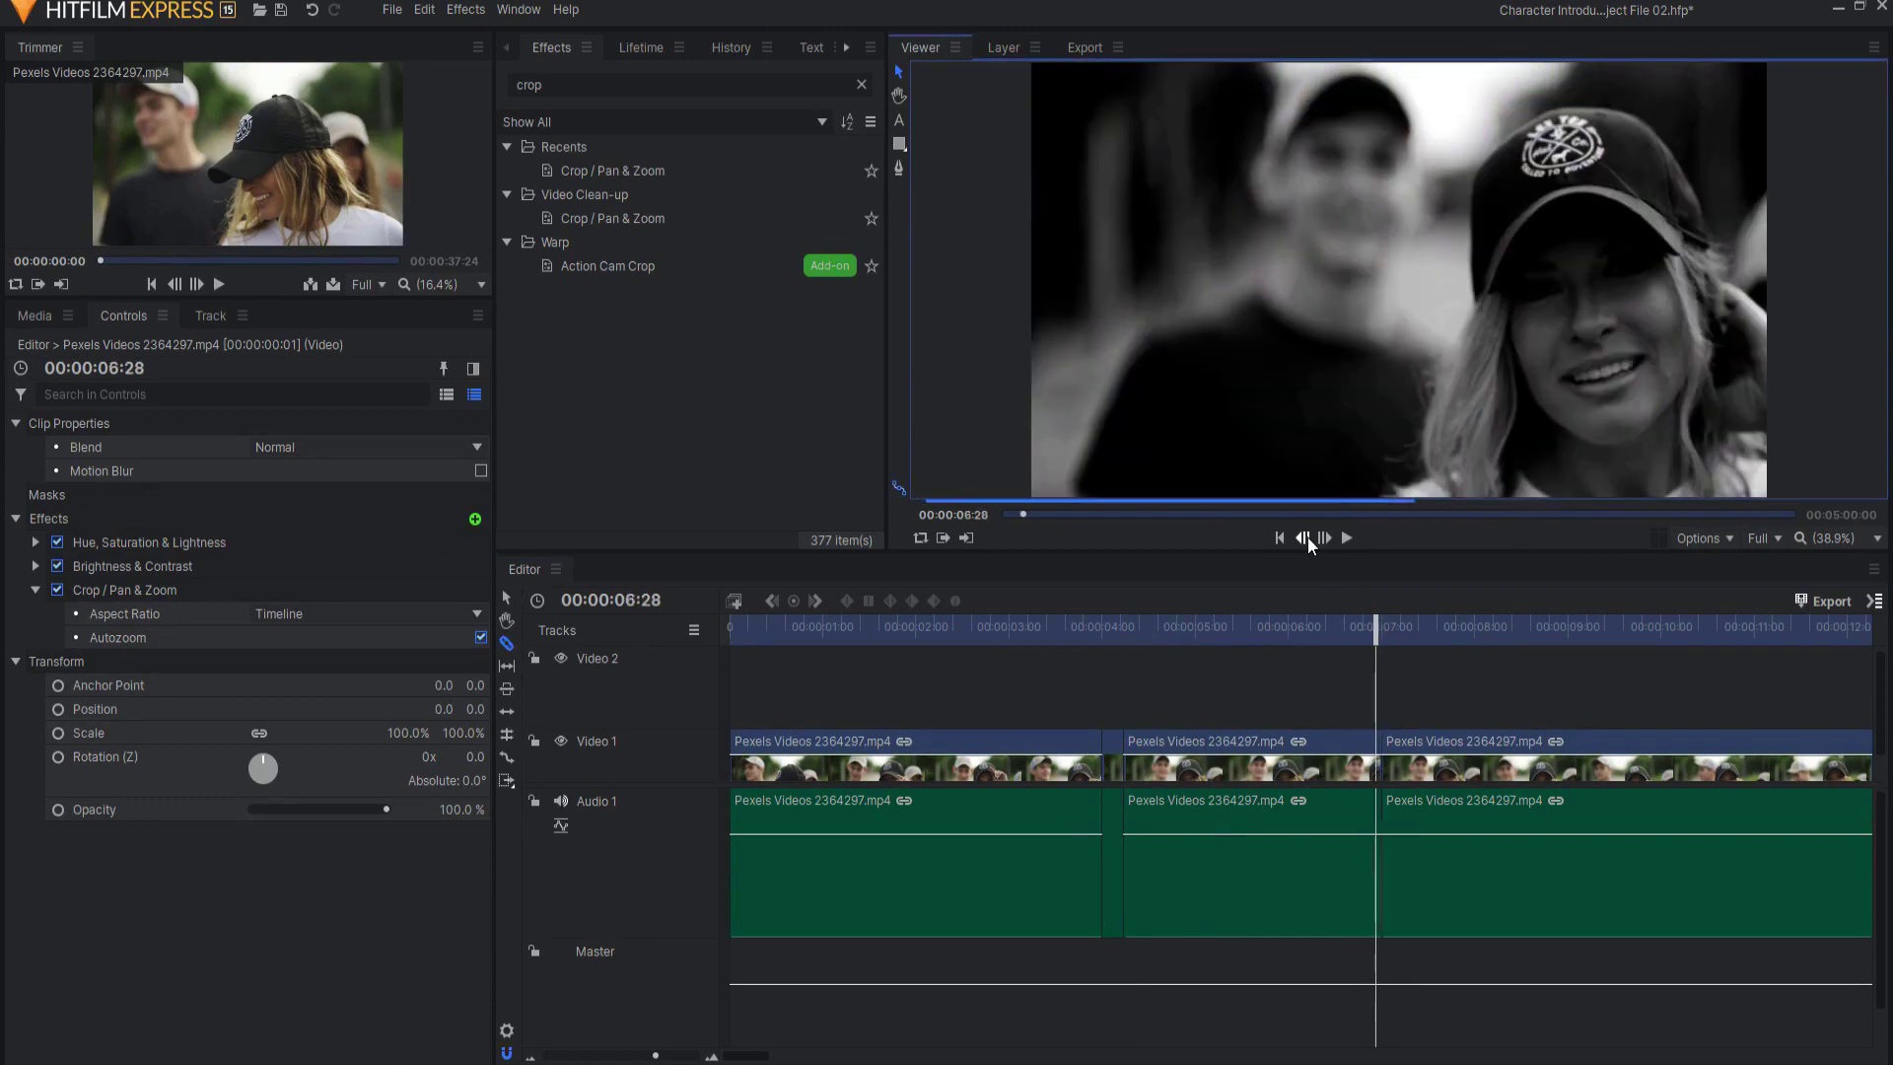
left_click(1305, 538)
left_click(1304, 537)
left_click(1304, 538)
left_click(1304, 537)
left_click(1304, 537)
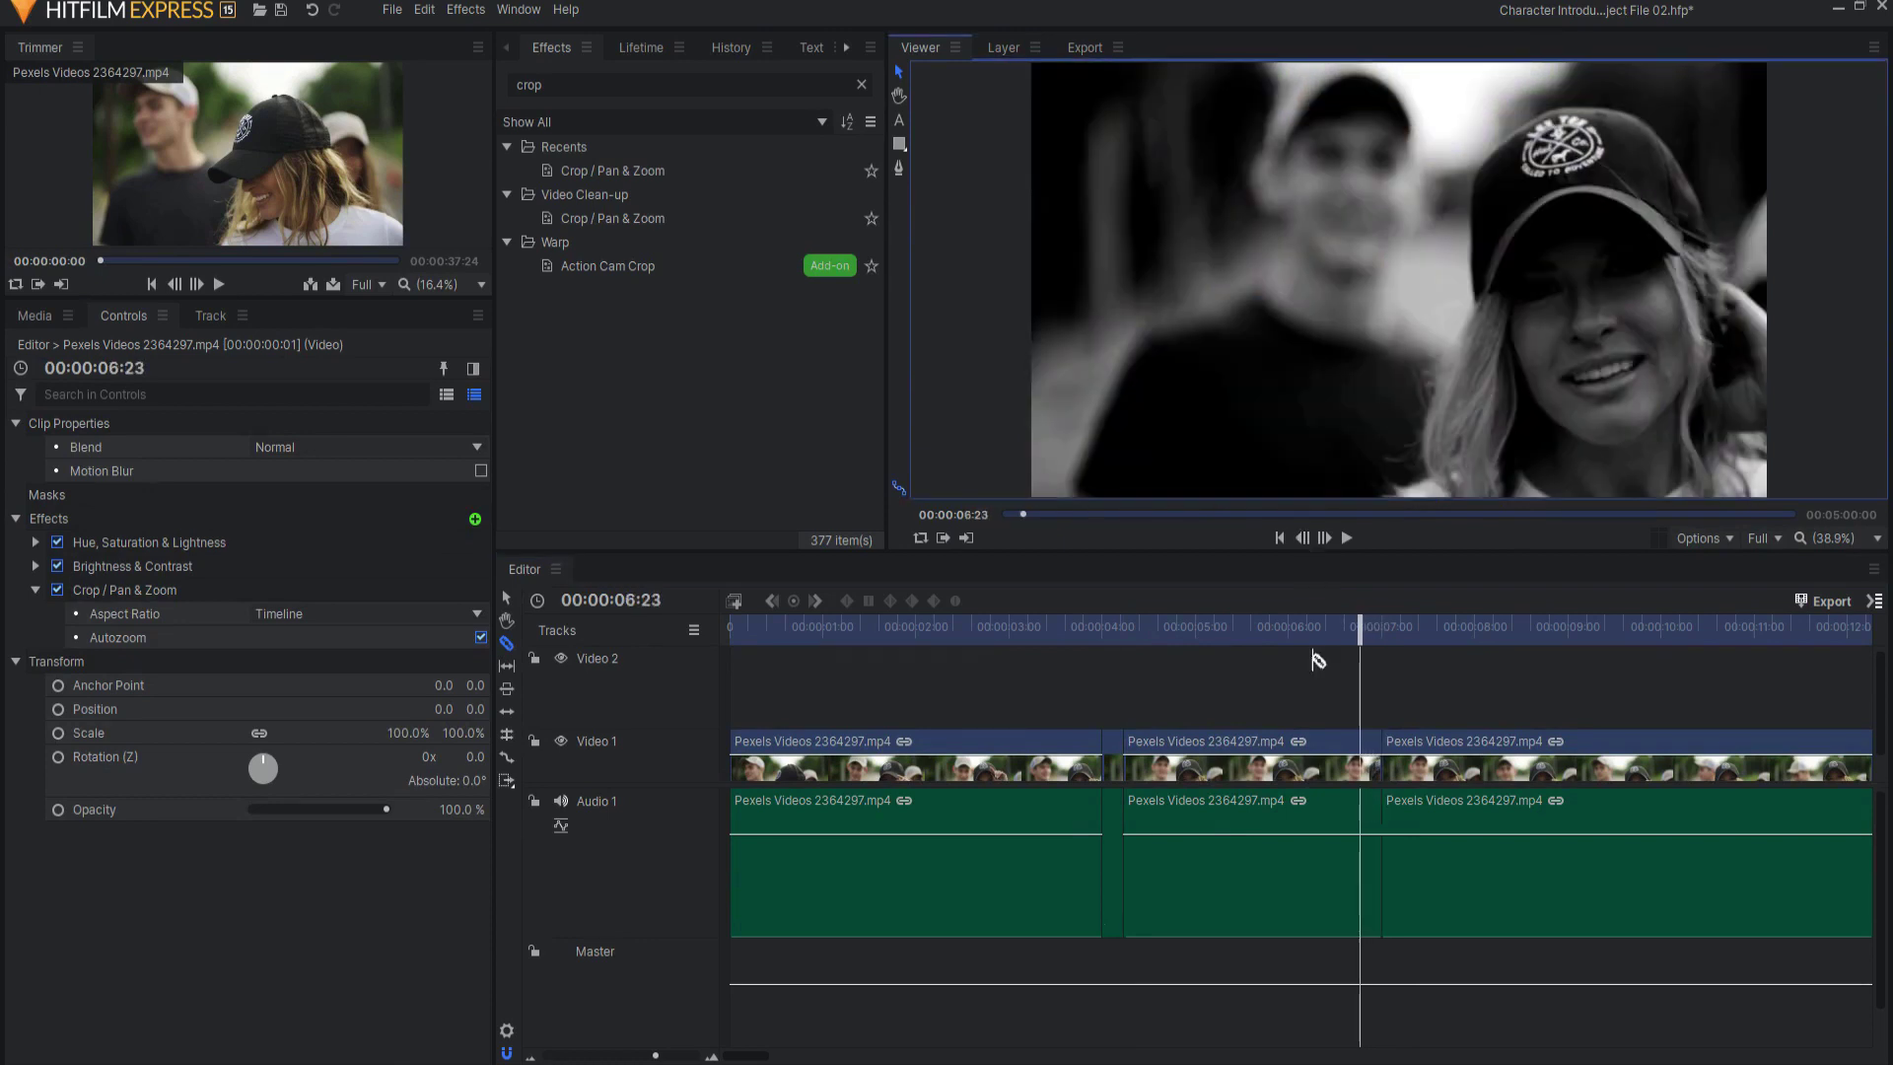
left_click(1368, 749)
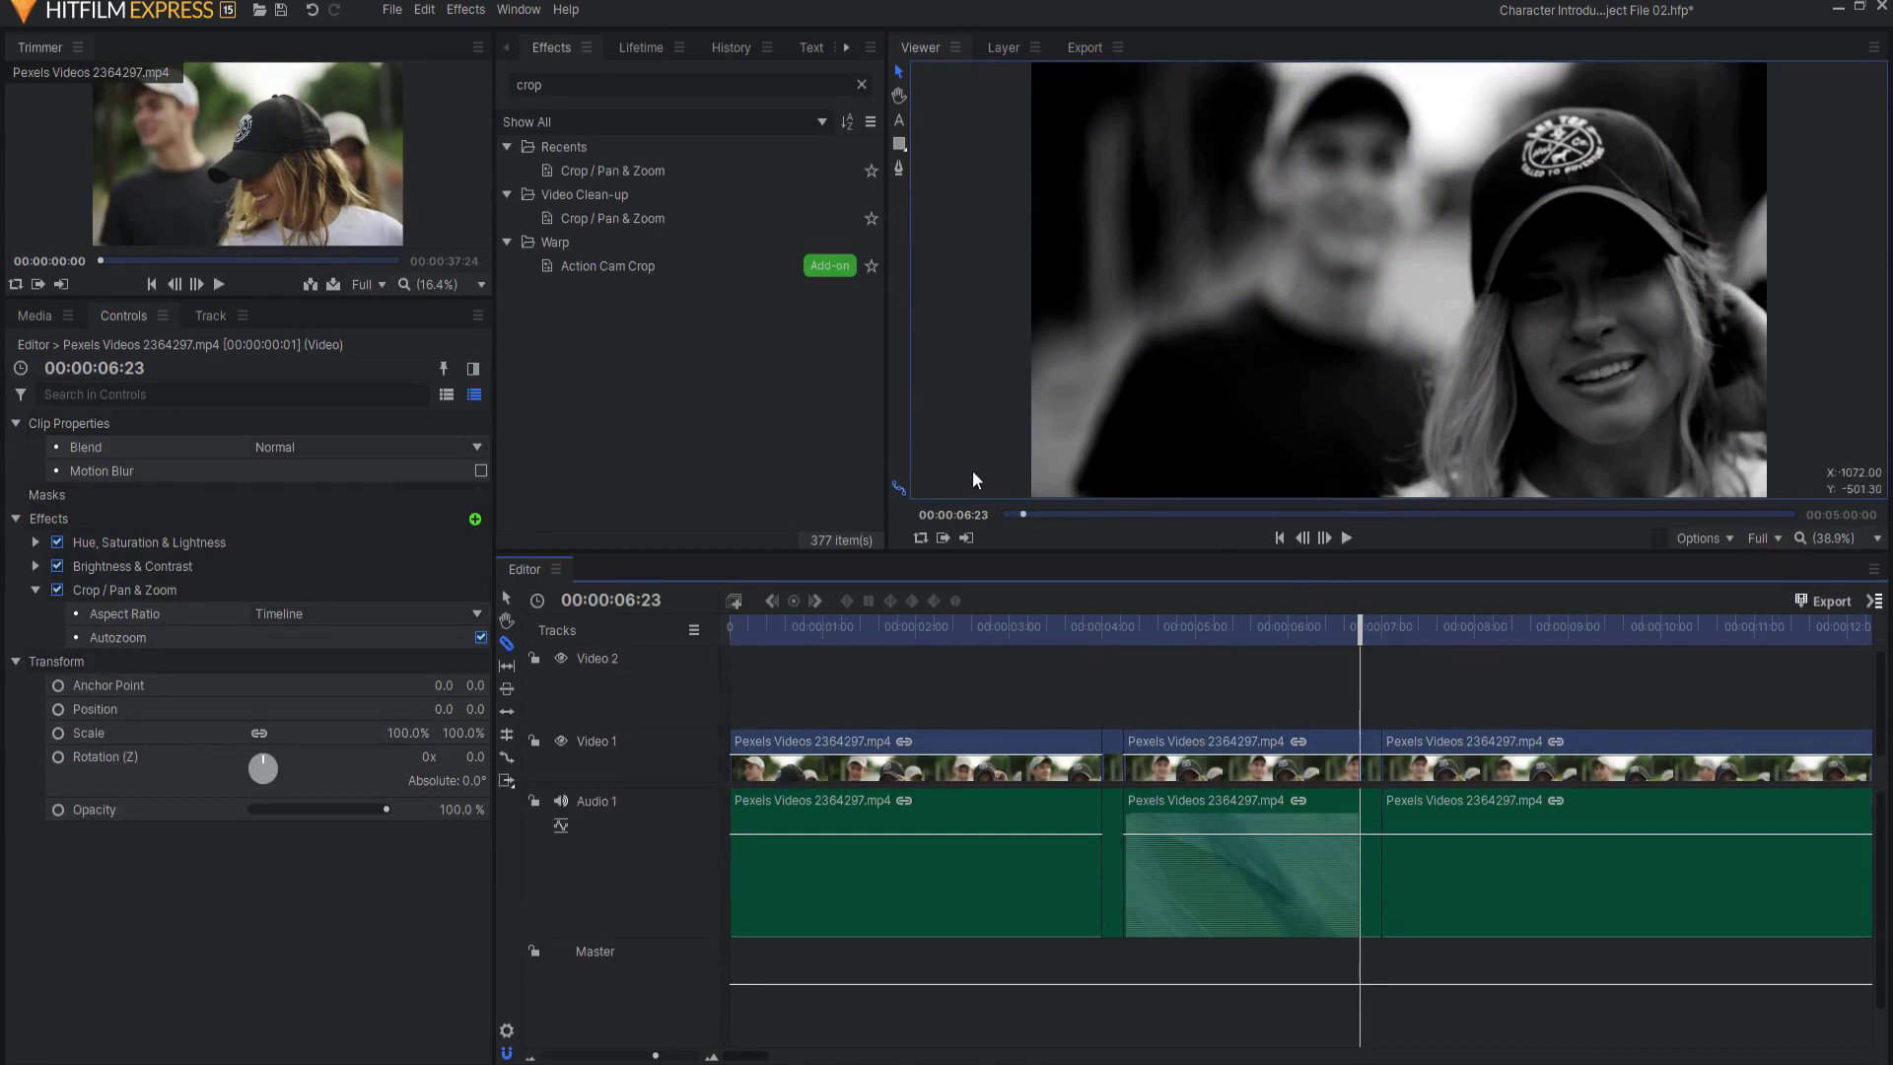
left_click(898, 74)
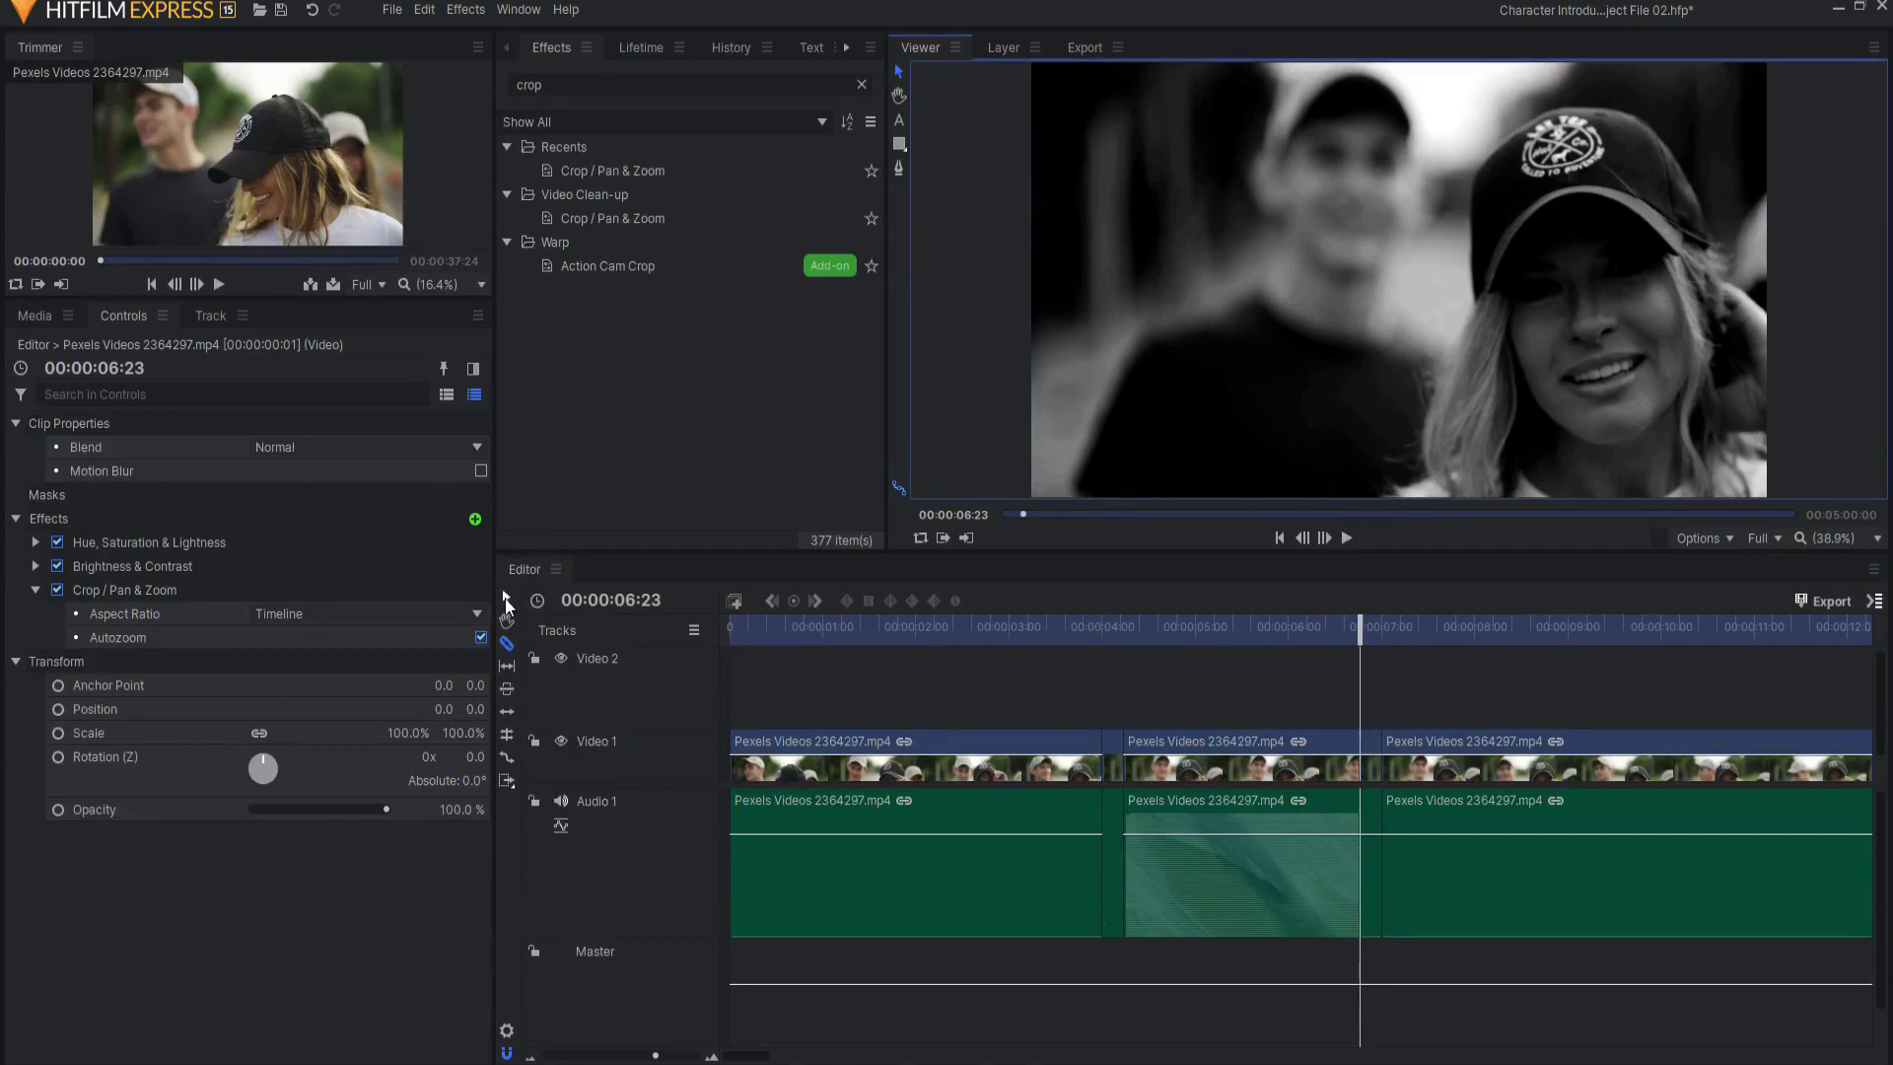
left_click(507, 599)
left_click_drag(1355, 625, 1373, 627)
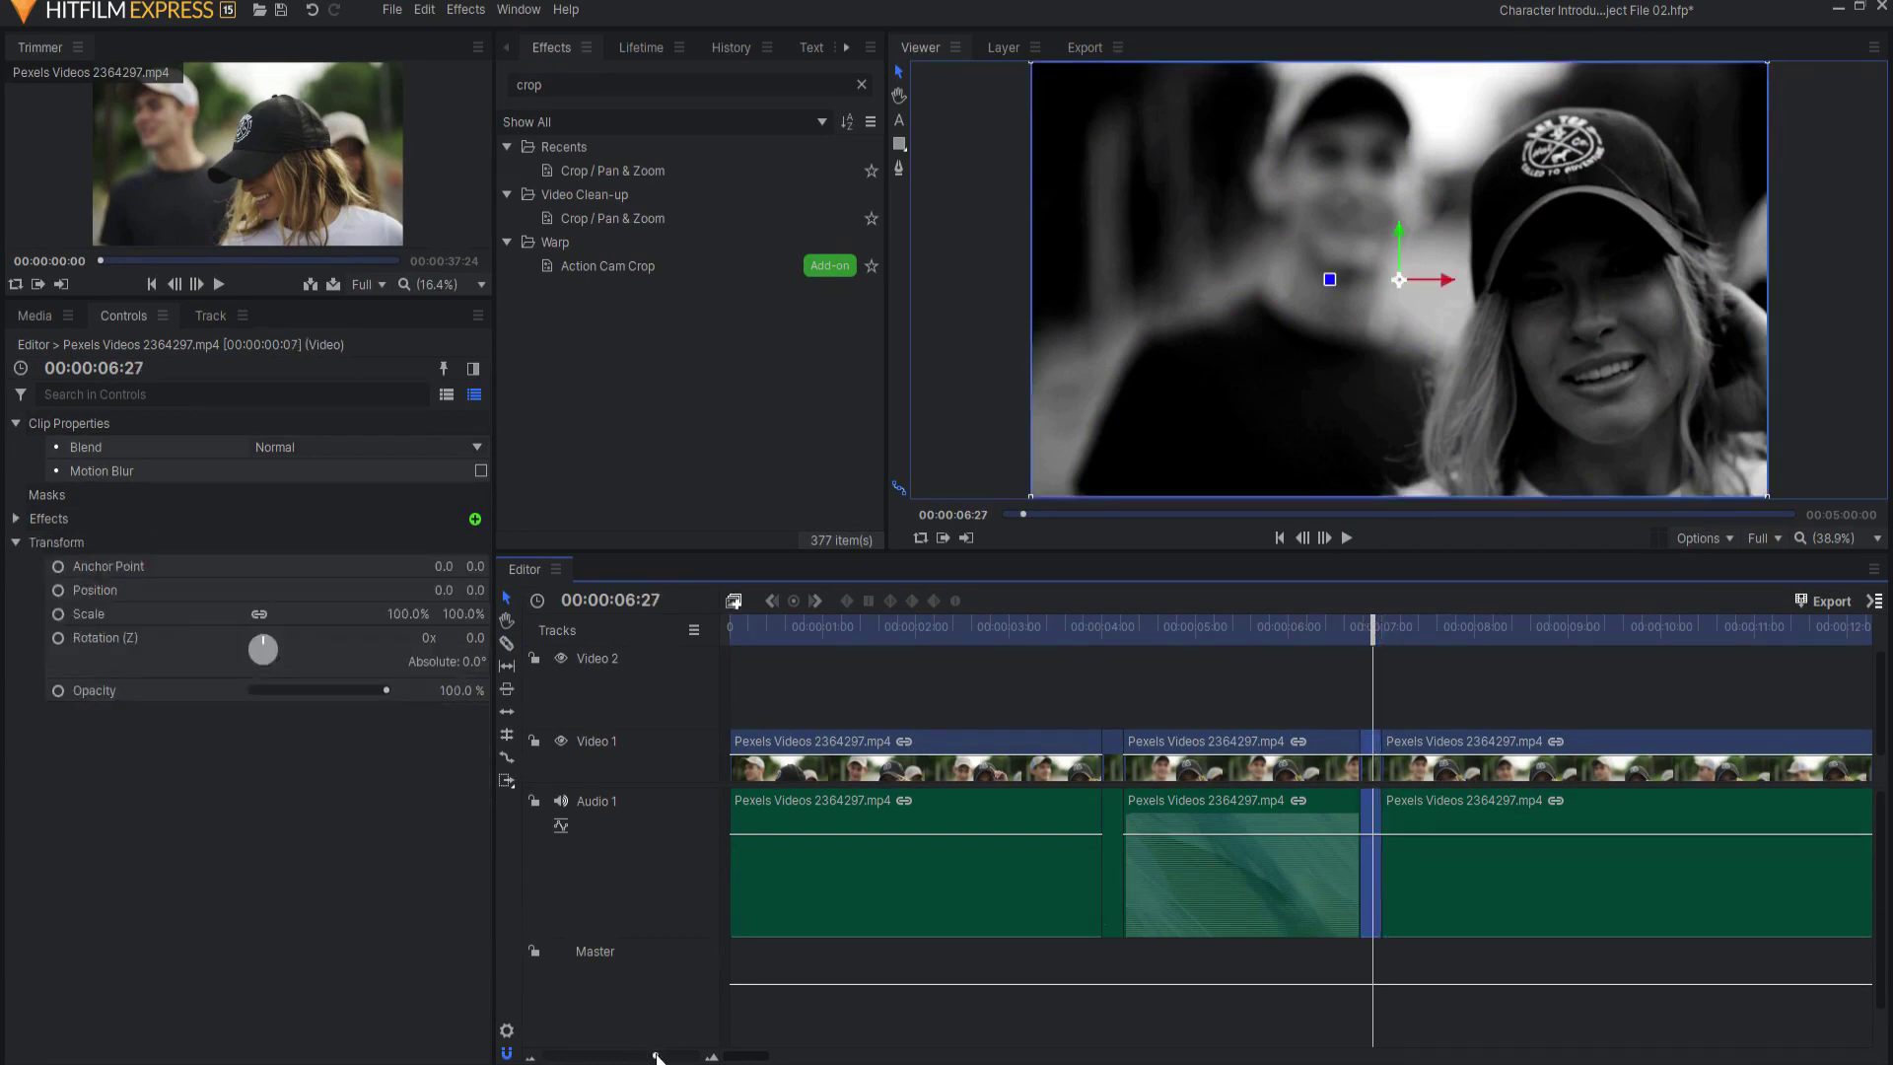
- In Pan_Zoom view, drag the short clip's pink frame top edge up to the picture's top
left_click_drag(656, 1056, 666, 1056)
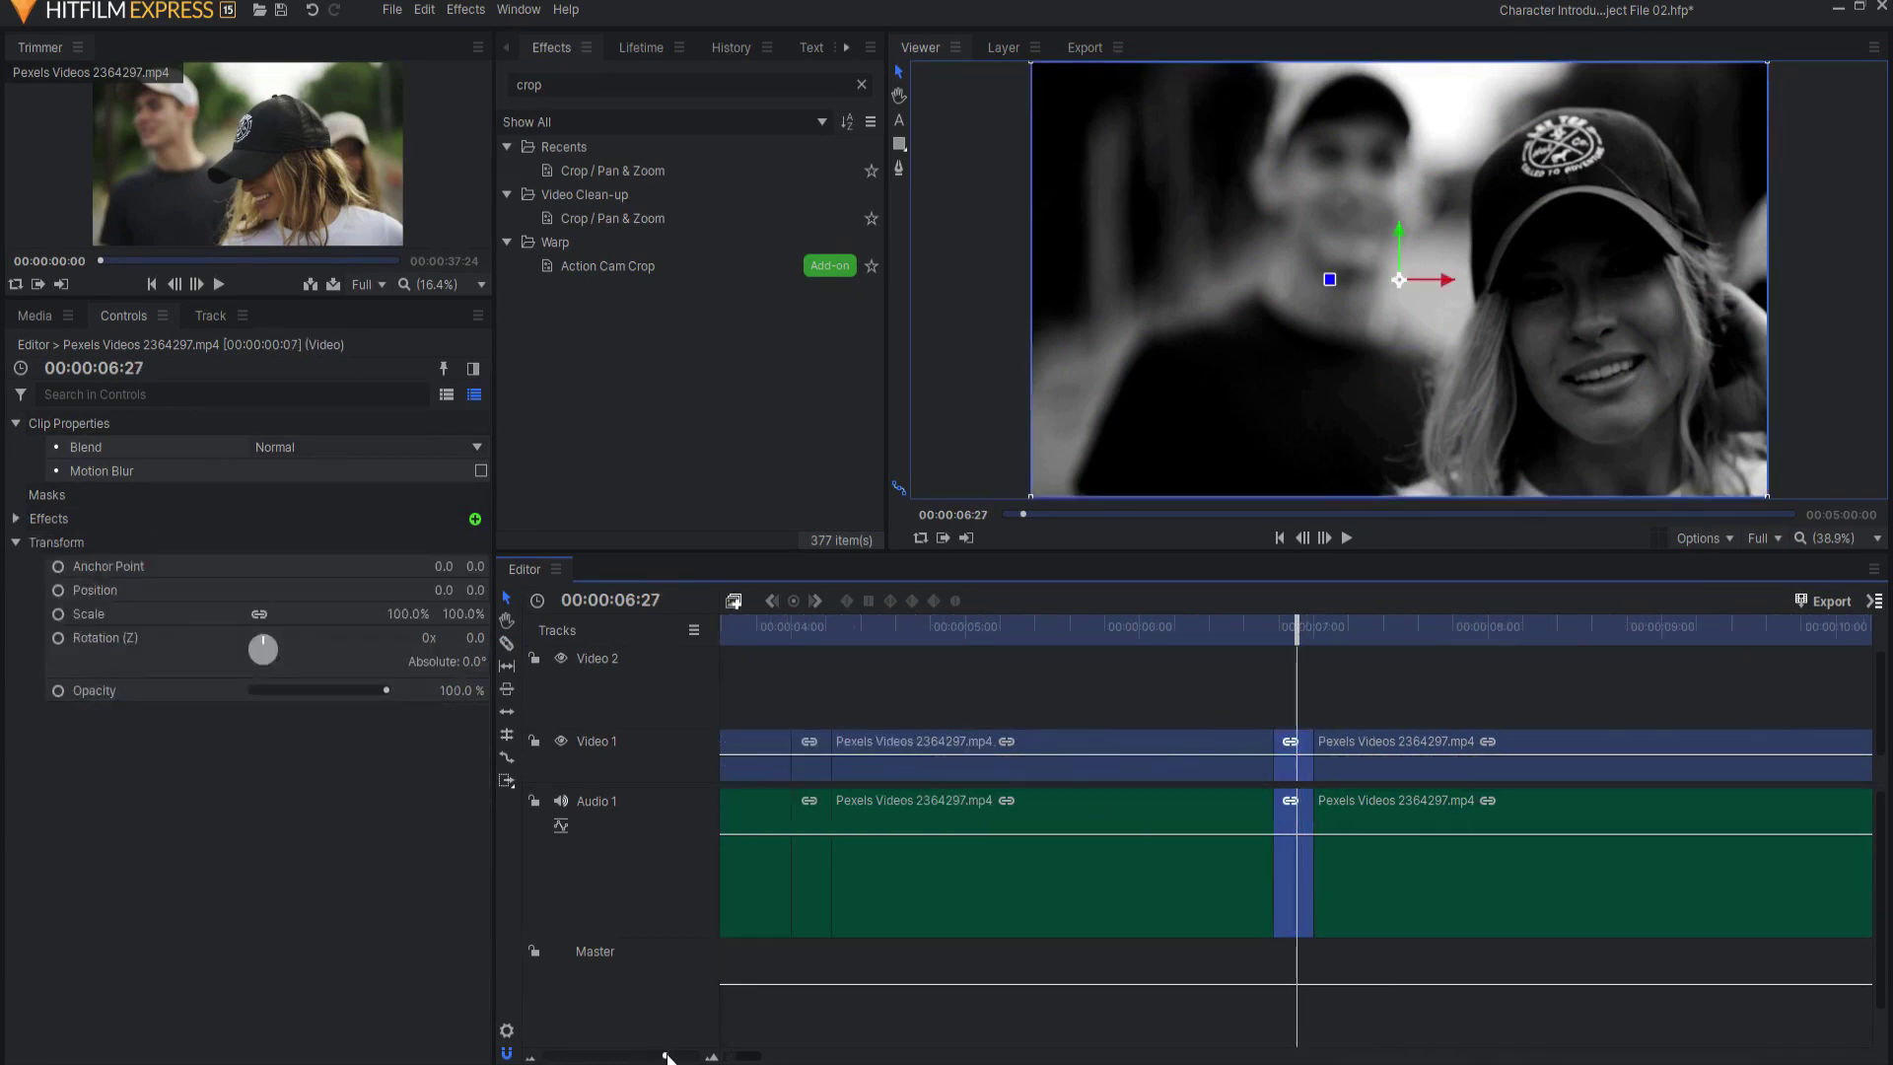
left_click(18, 519)
left_click(36, 542)
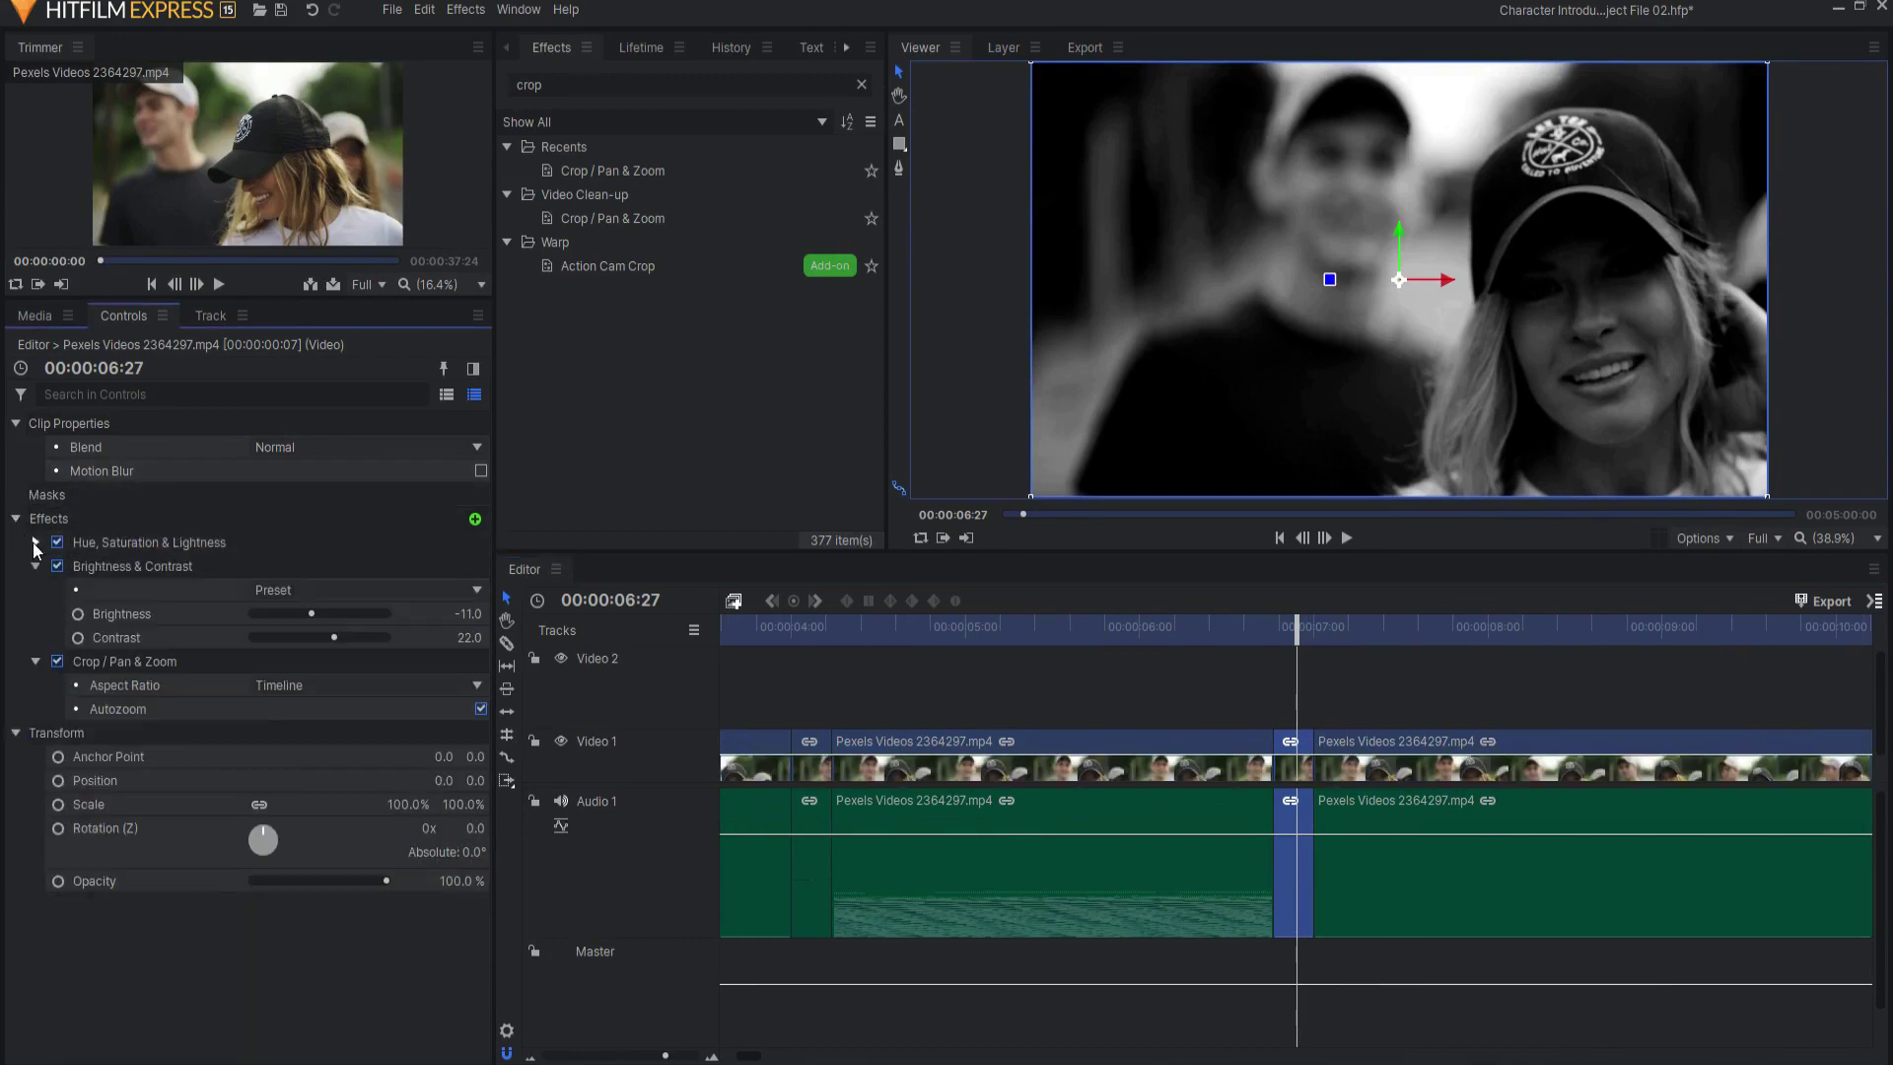
left_click(35, 566)
left_click(132, 589)
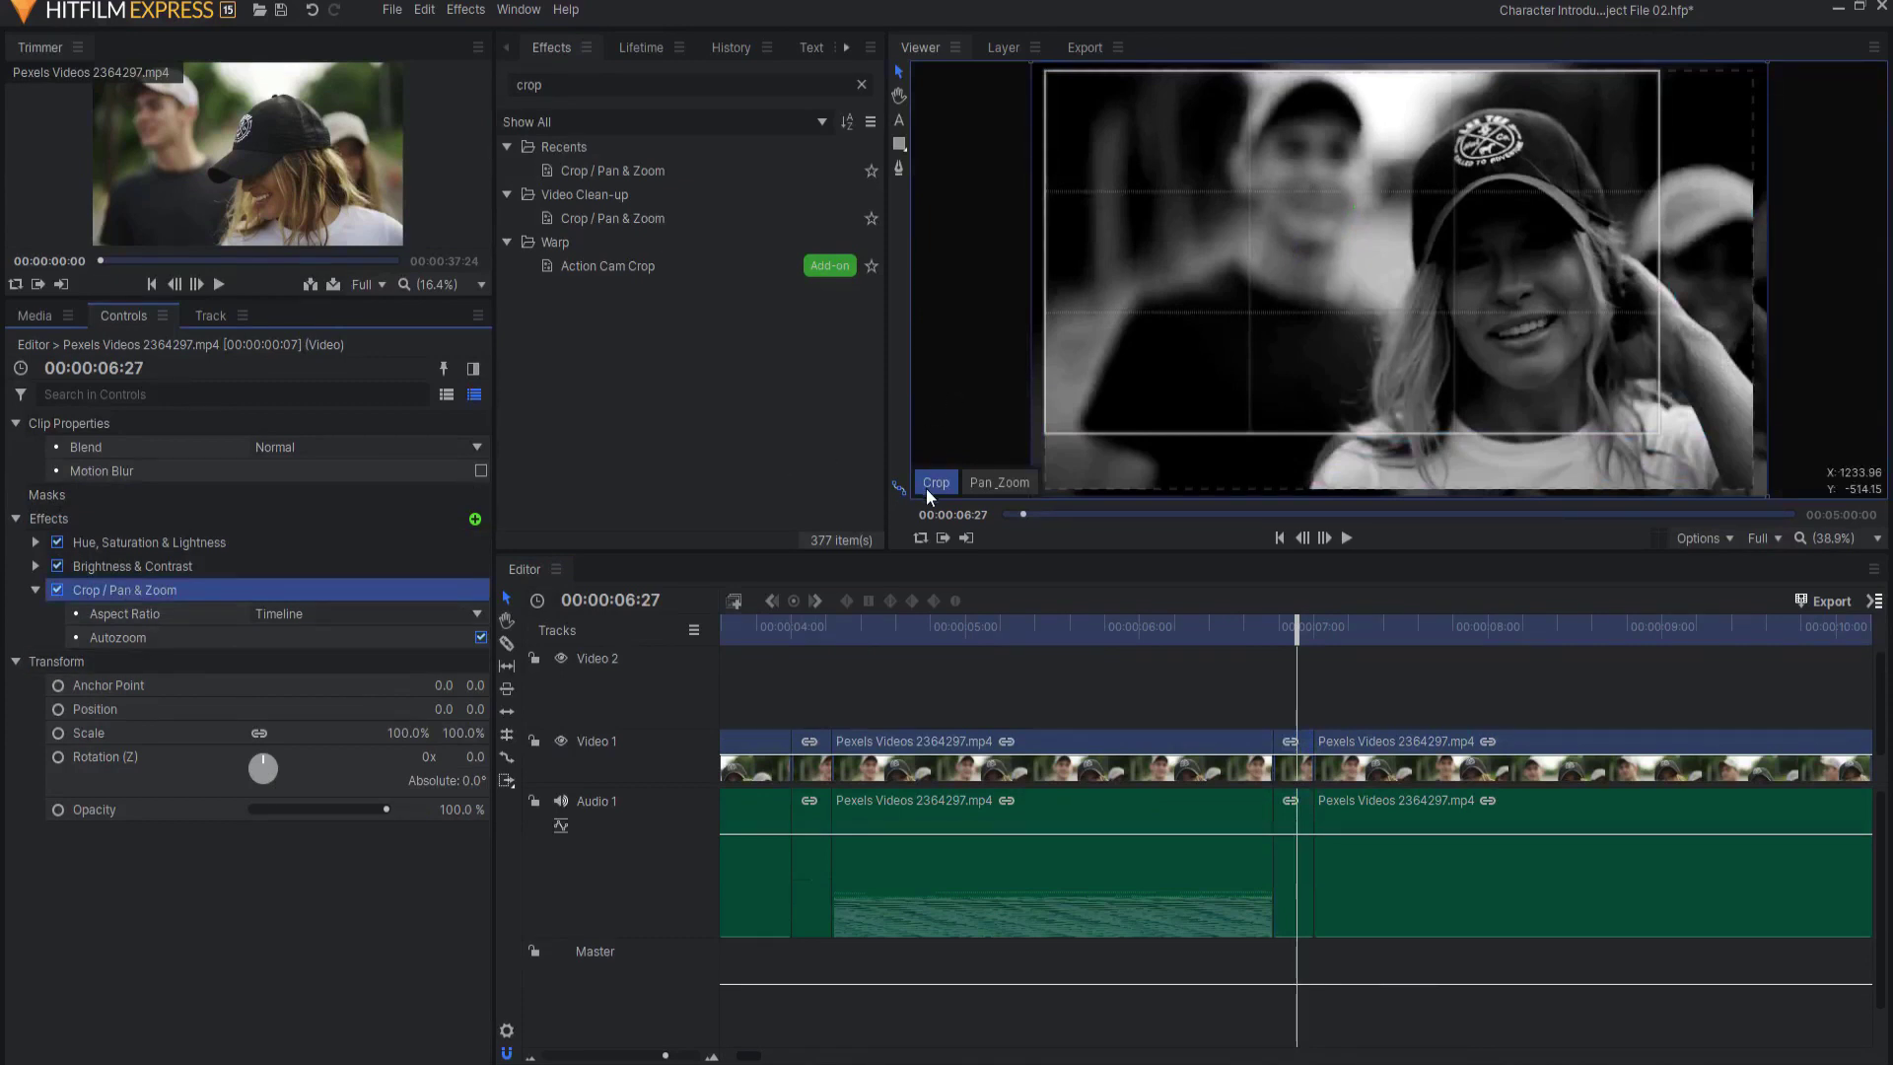
left_click(988, 482)
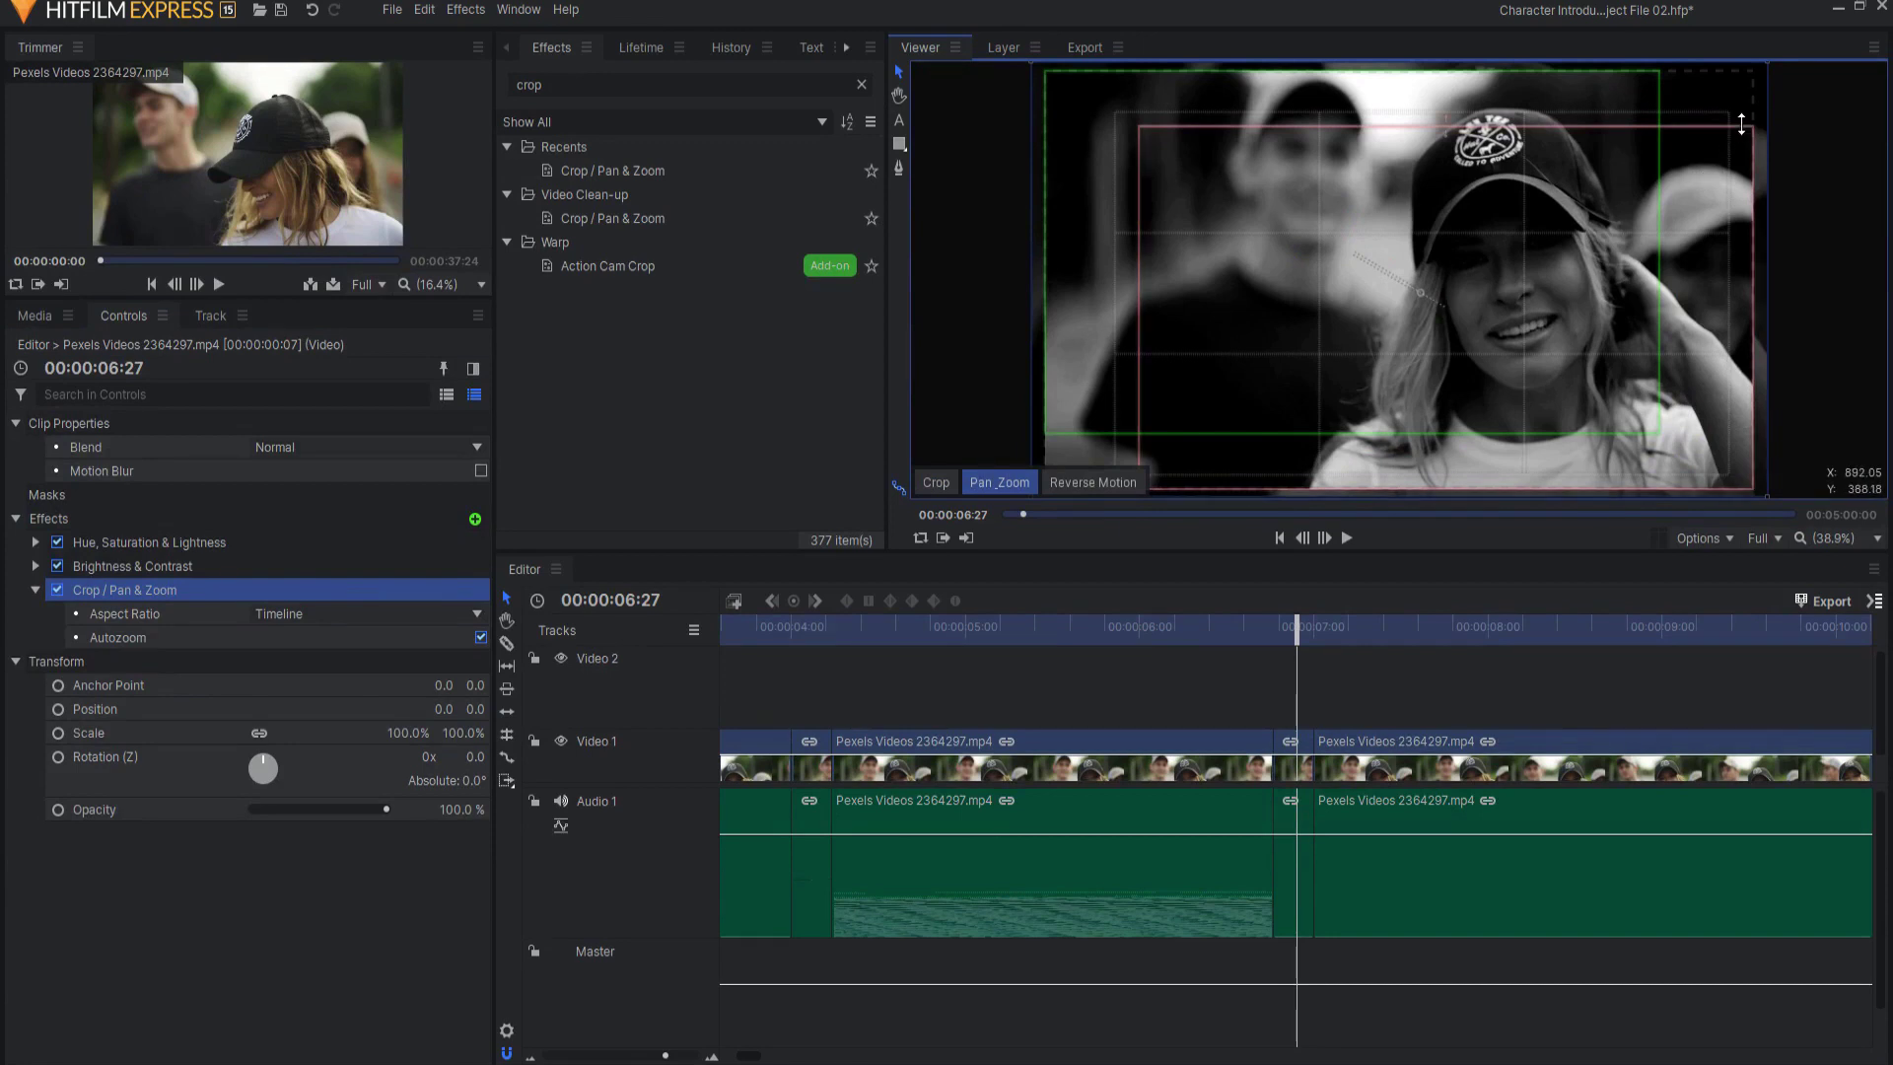
left_click_drag(1740, 124, 1745, 47)
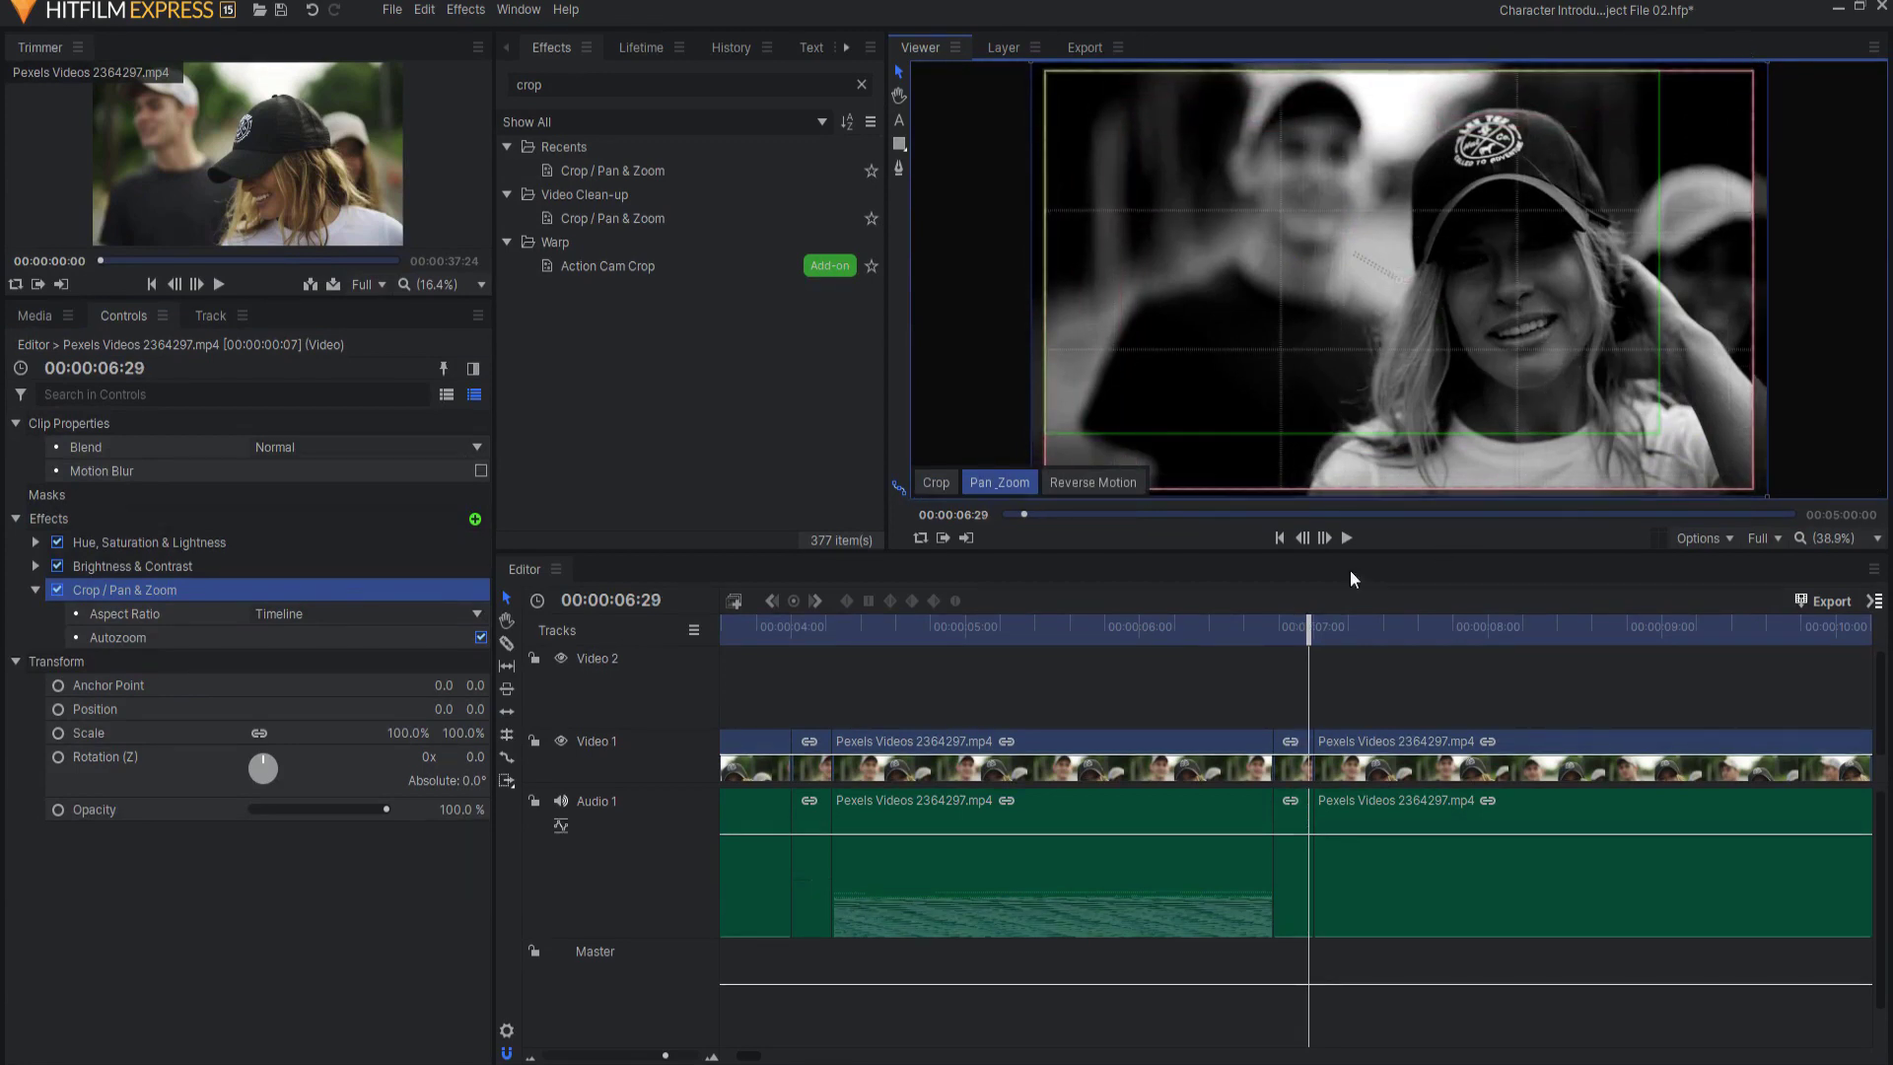
left_click(256, 931)
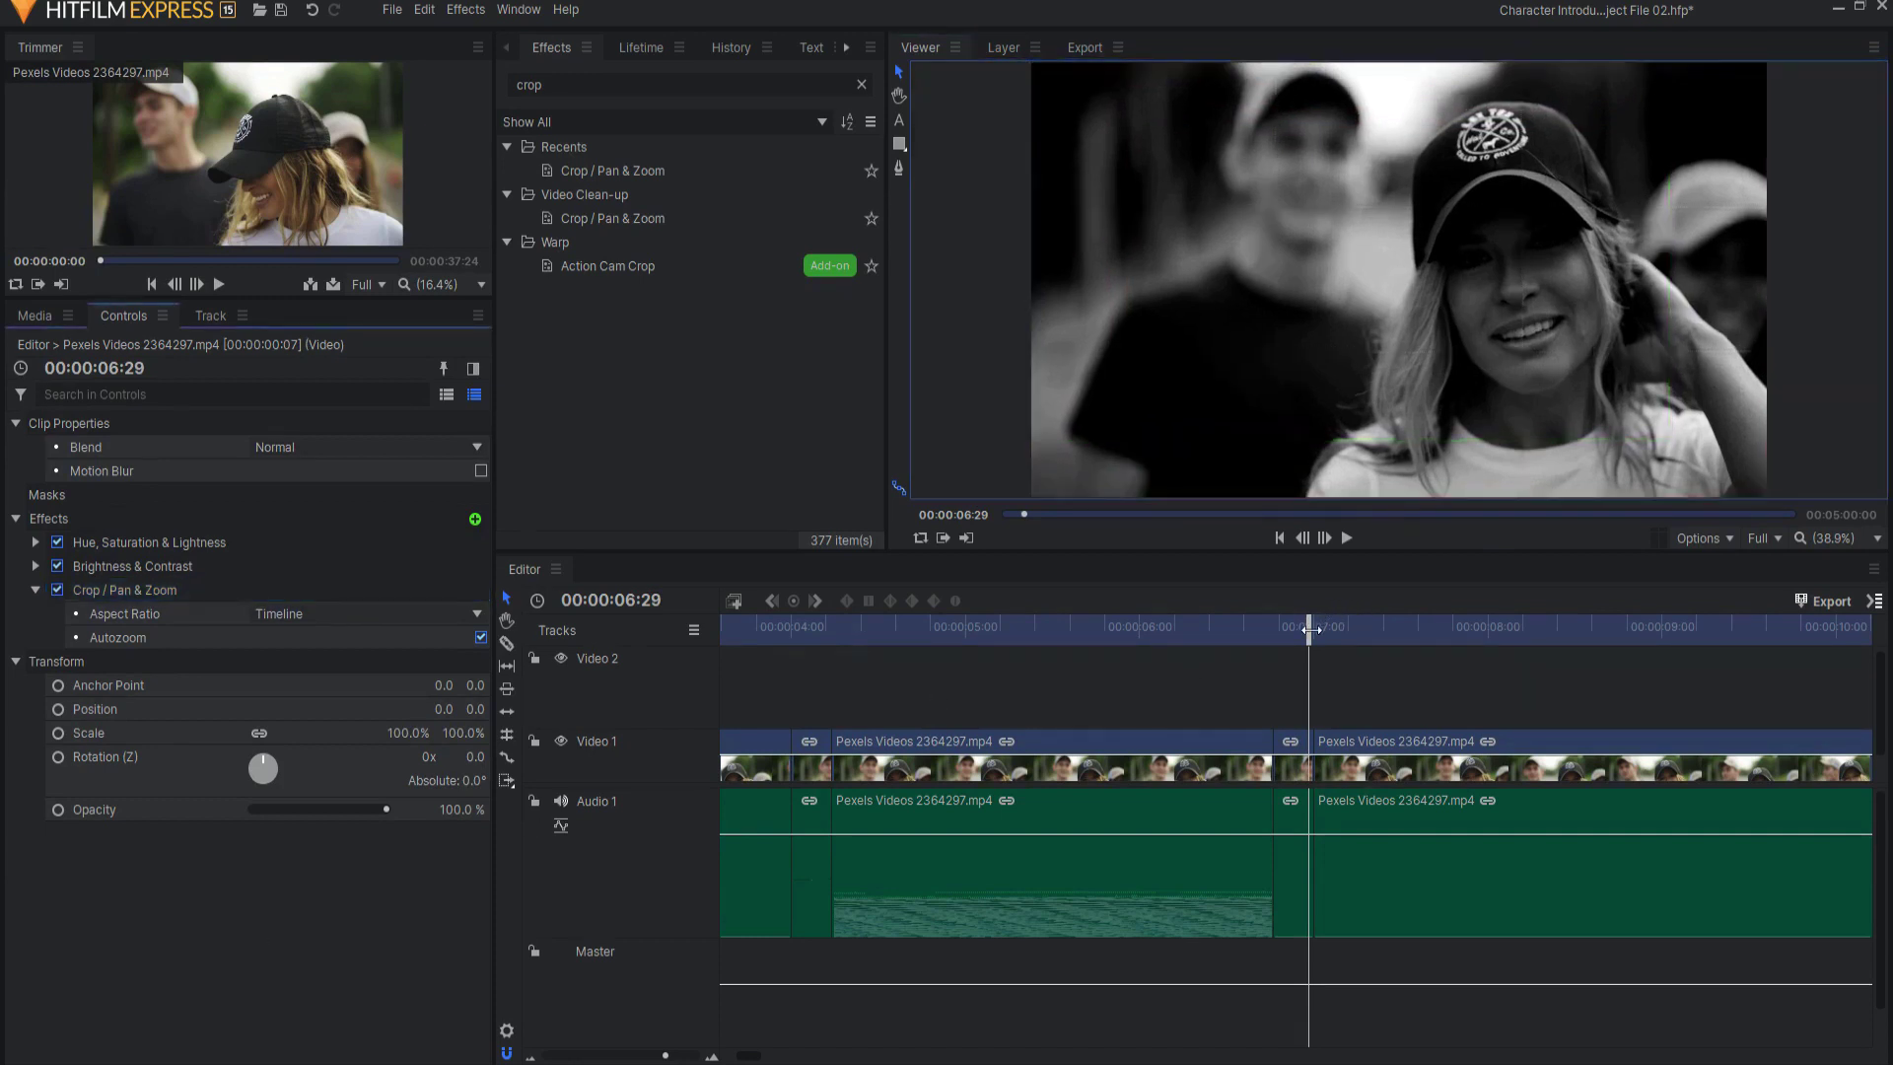
mouse_move(1309, 629)
left_mouse_down()
mouse_move(1238, 634)
mouse_move(1335, 618)
mouse_move(1265, 632)
mouse_move(1329, 625)
mouse_move(1290, 632)
left_mouse_up()
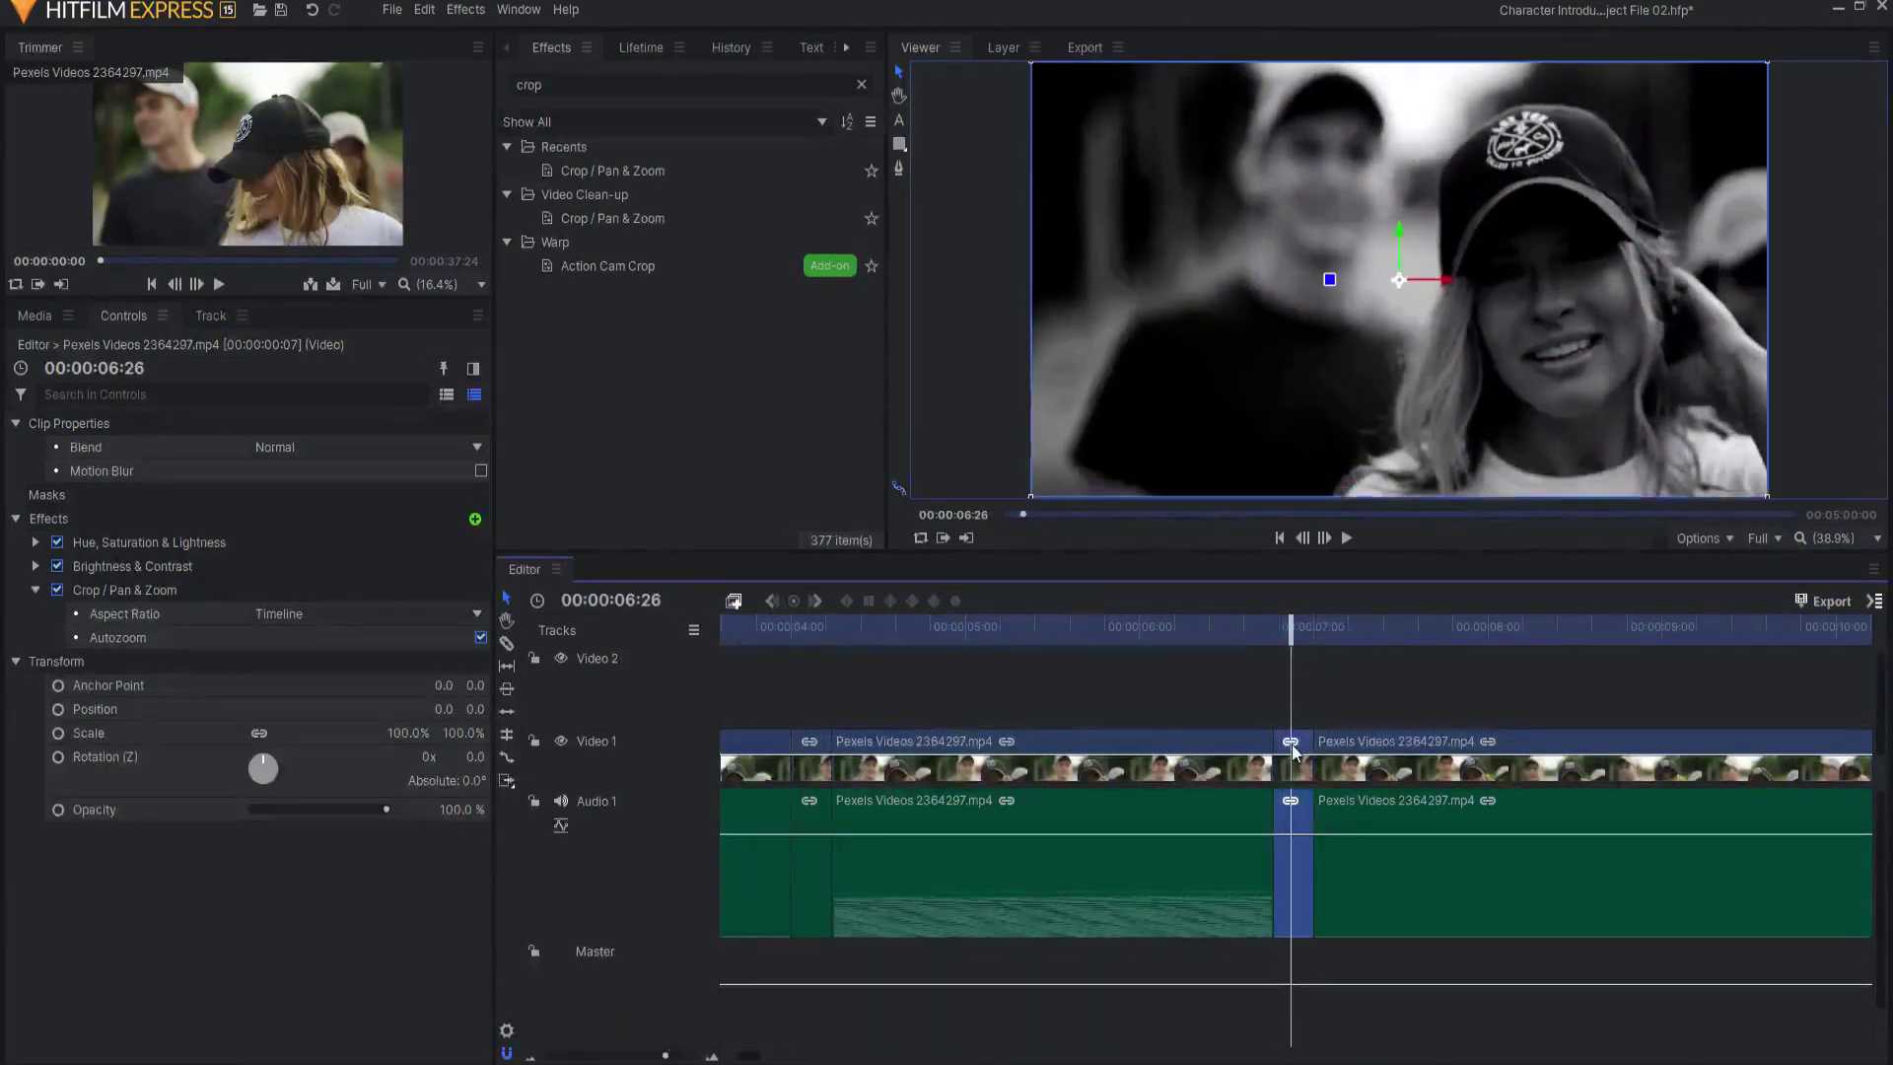
- Copy the Crop / Pan & Zoom effect and paste it over the short clip's own at 00:00:04:04
left_click(128, 593)
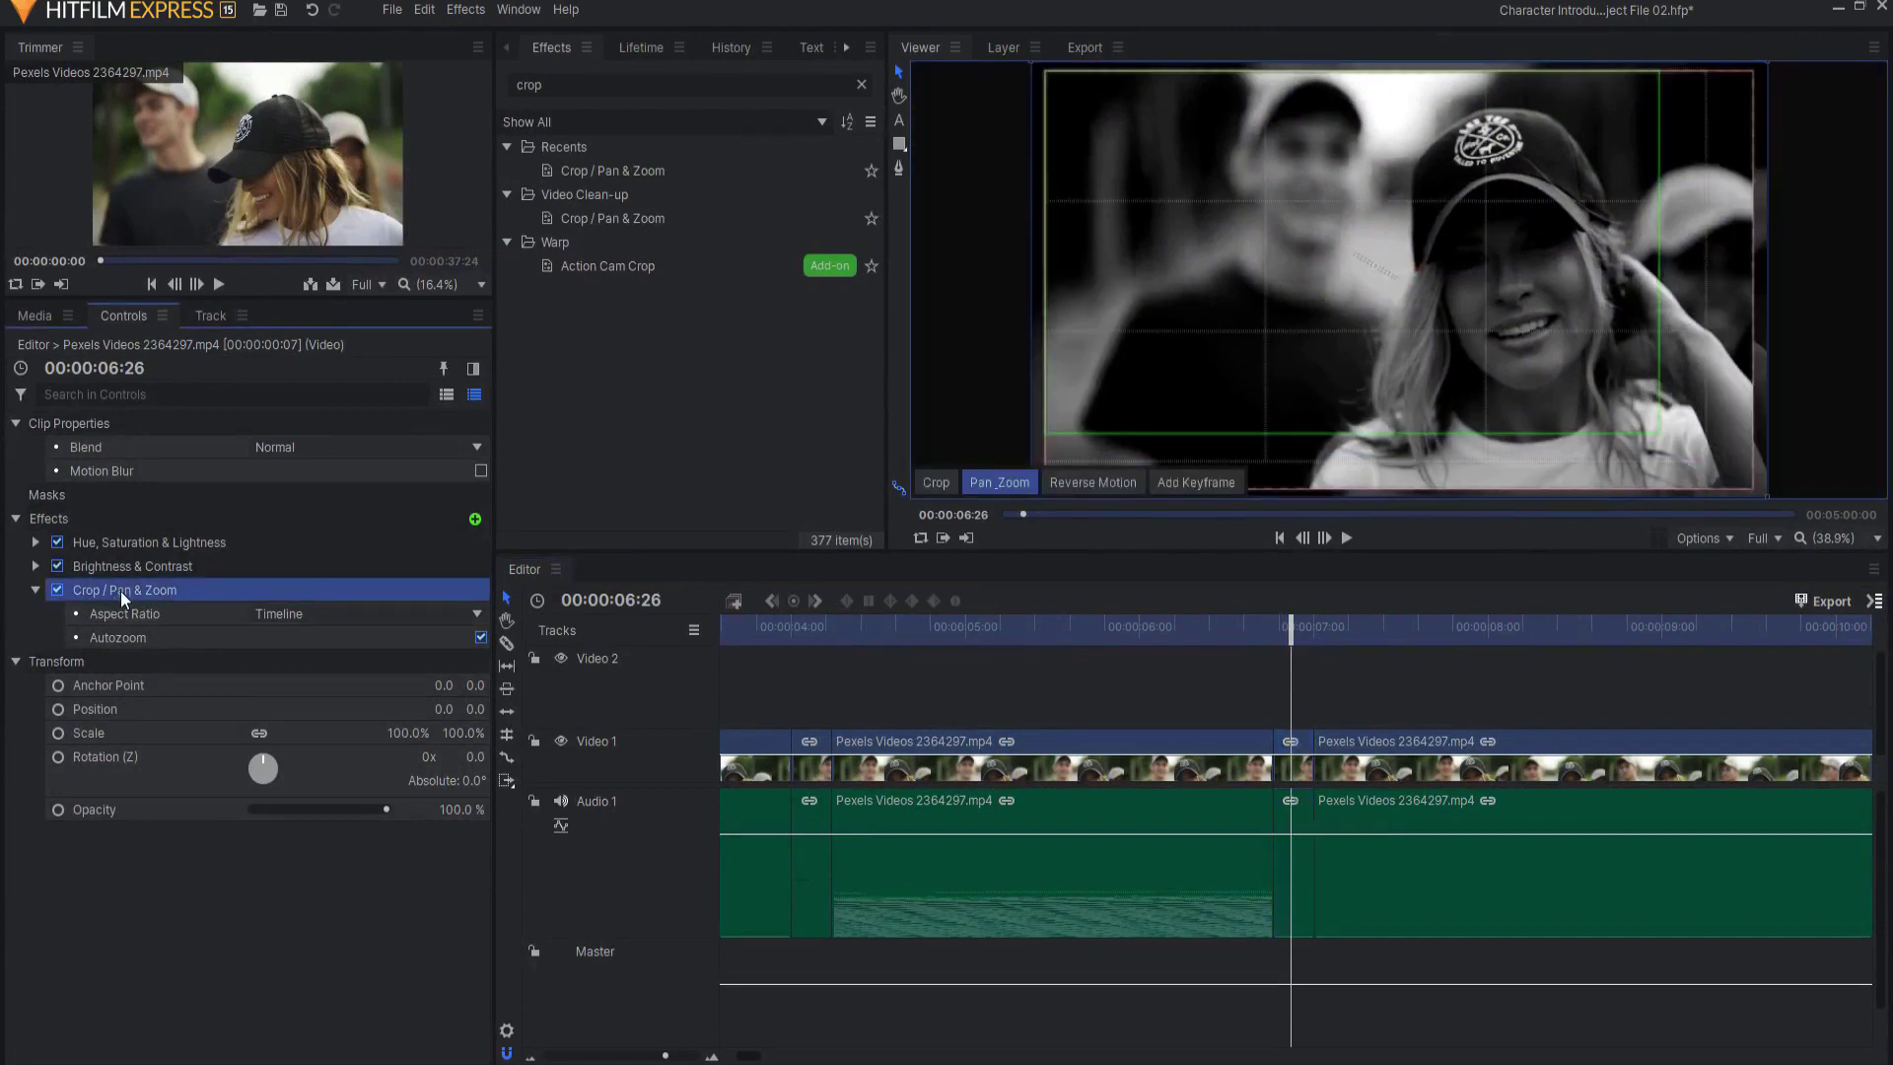
right_click(120, 589)
left_click(154, 673)
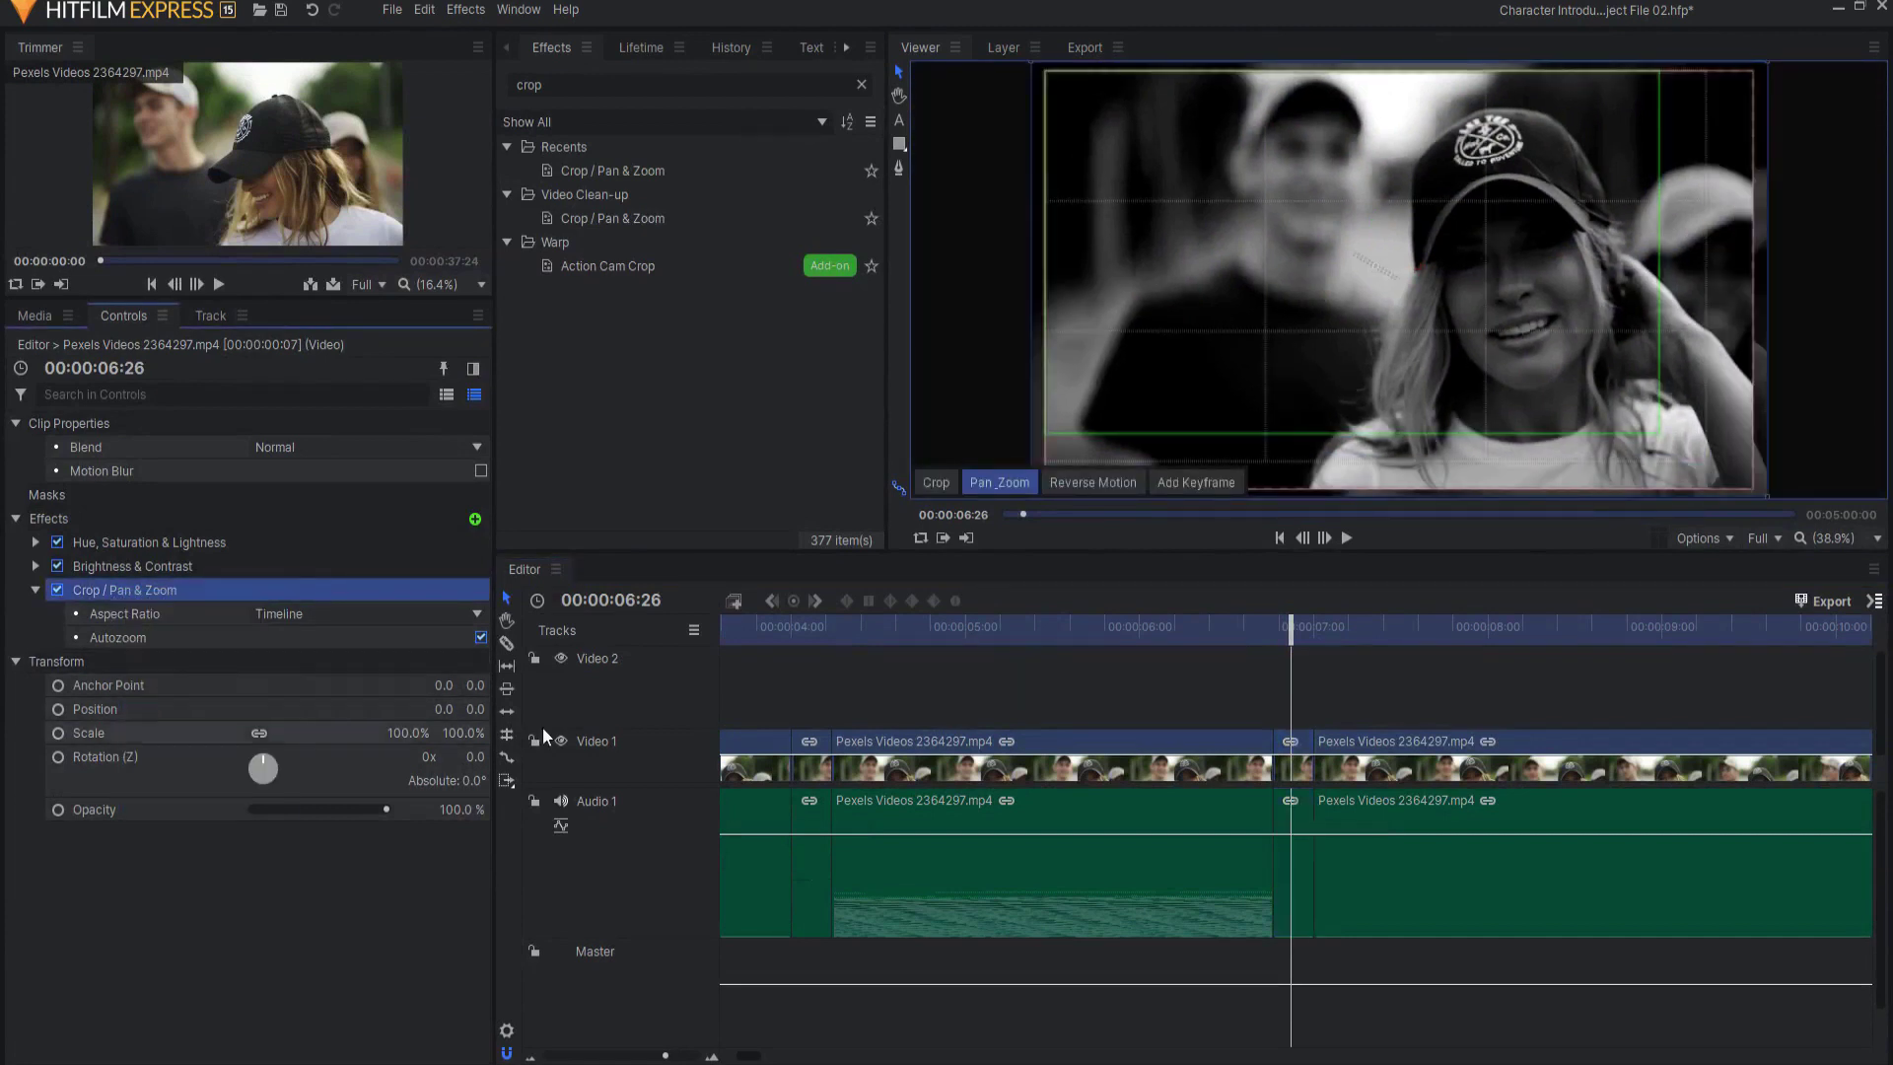
left_click(813, 632)
left_click(810, 746)
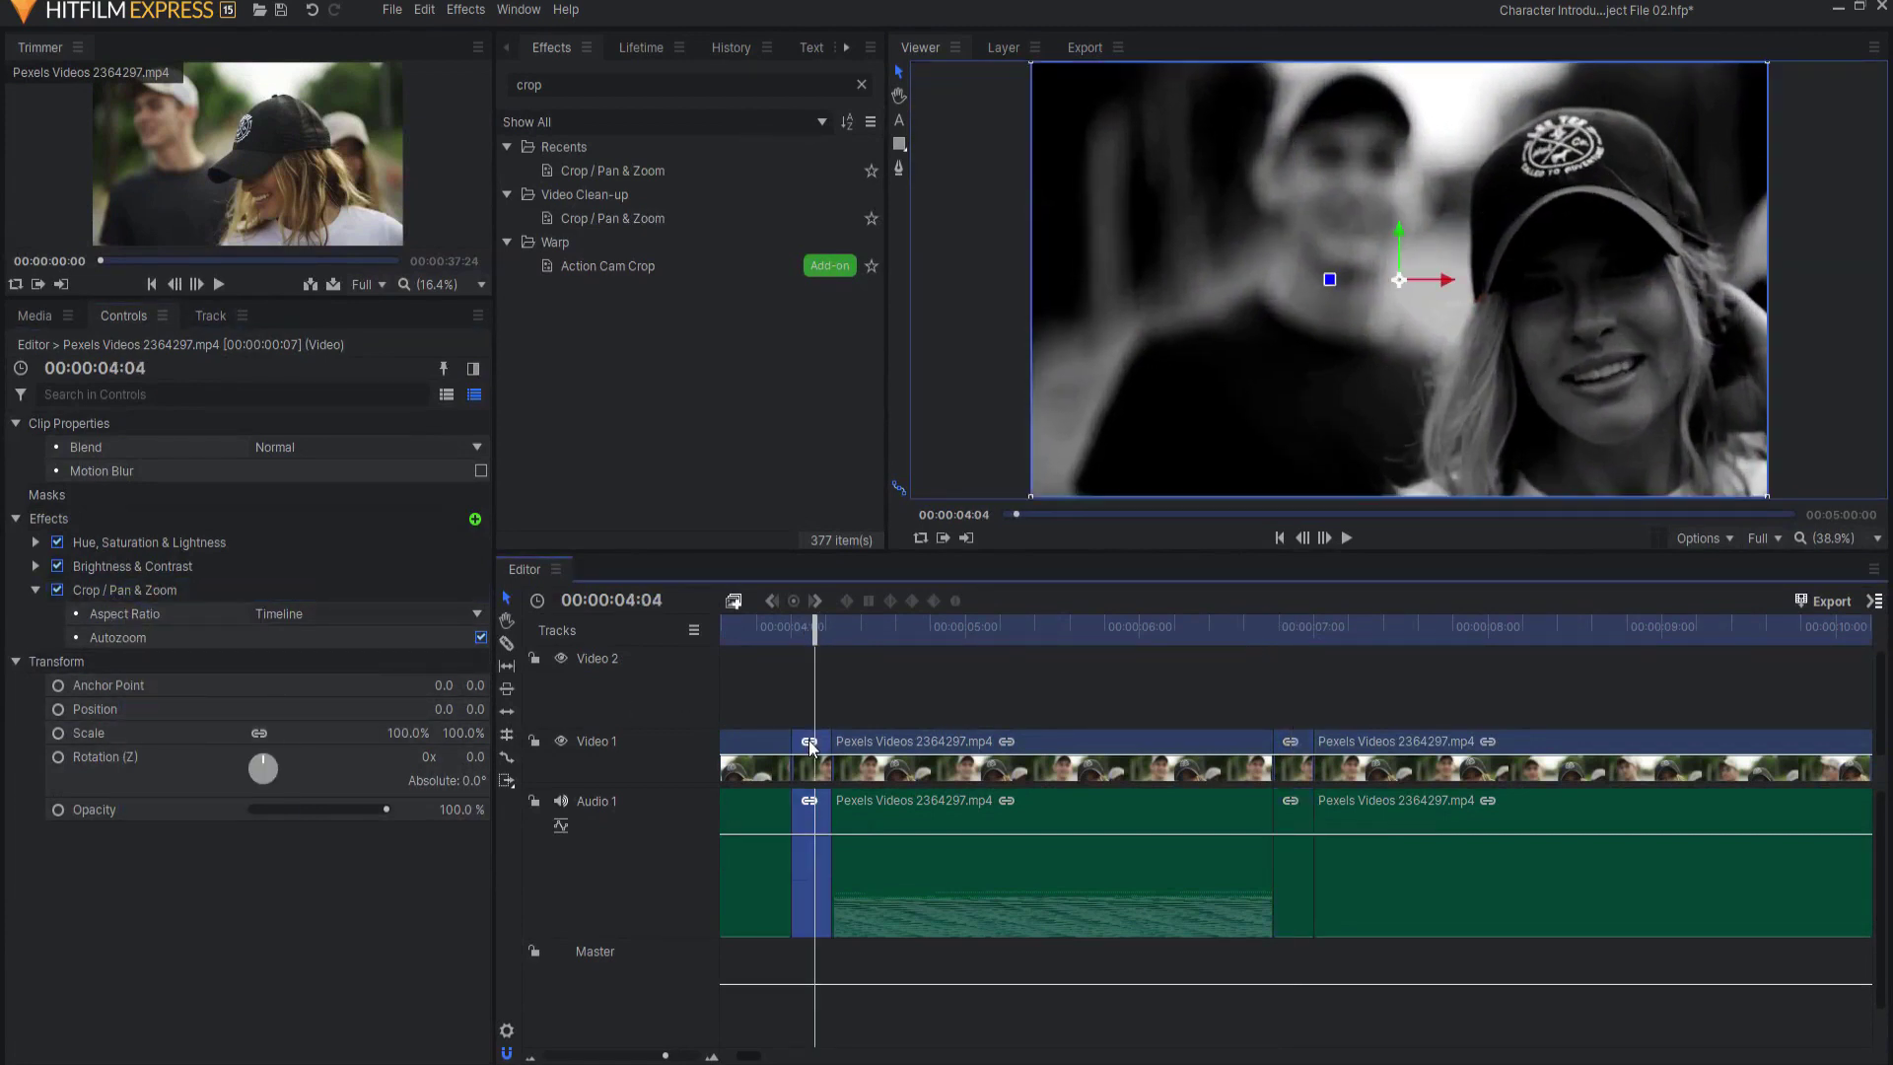
right_click(811, 746)
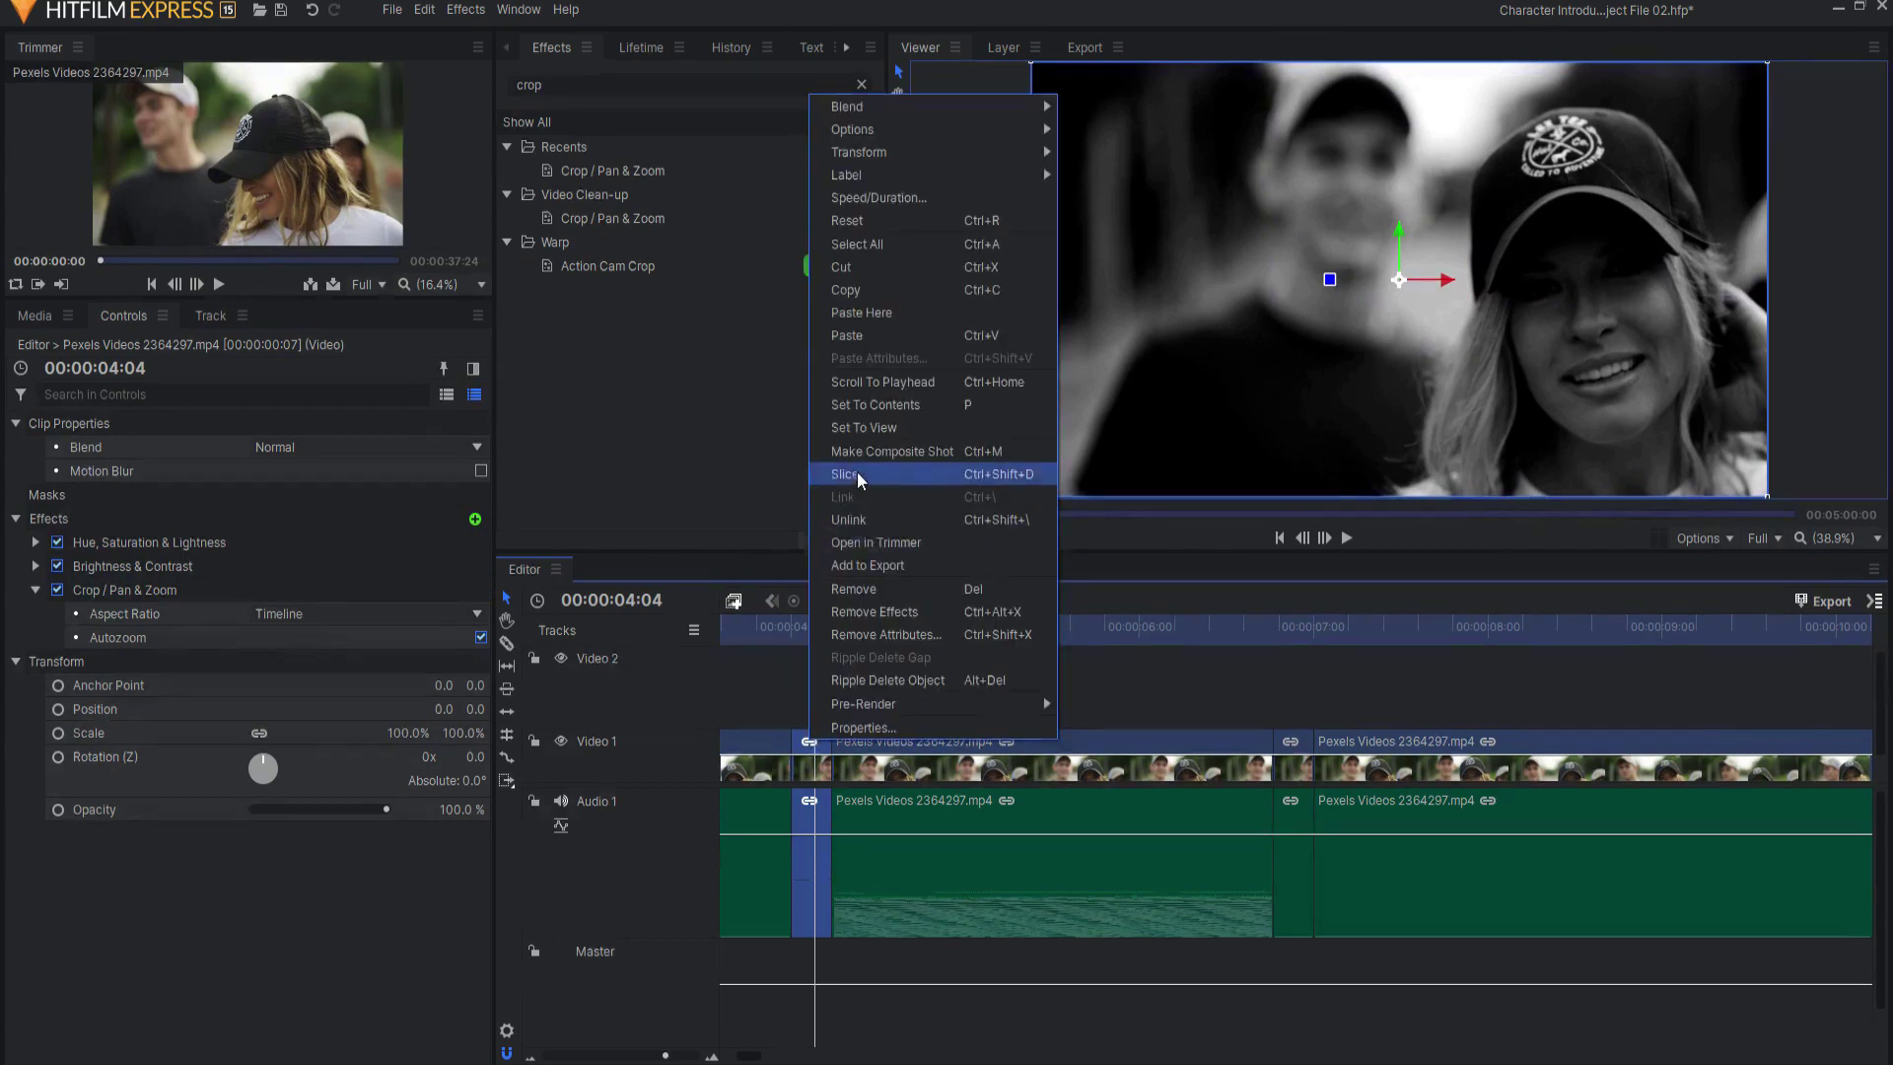
left_click(103, 588)
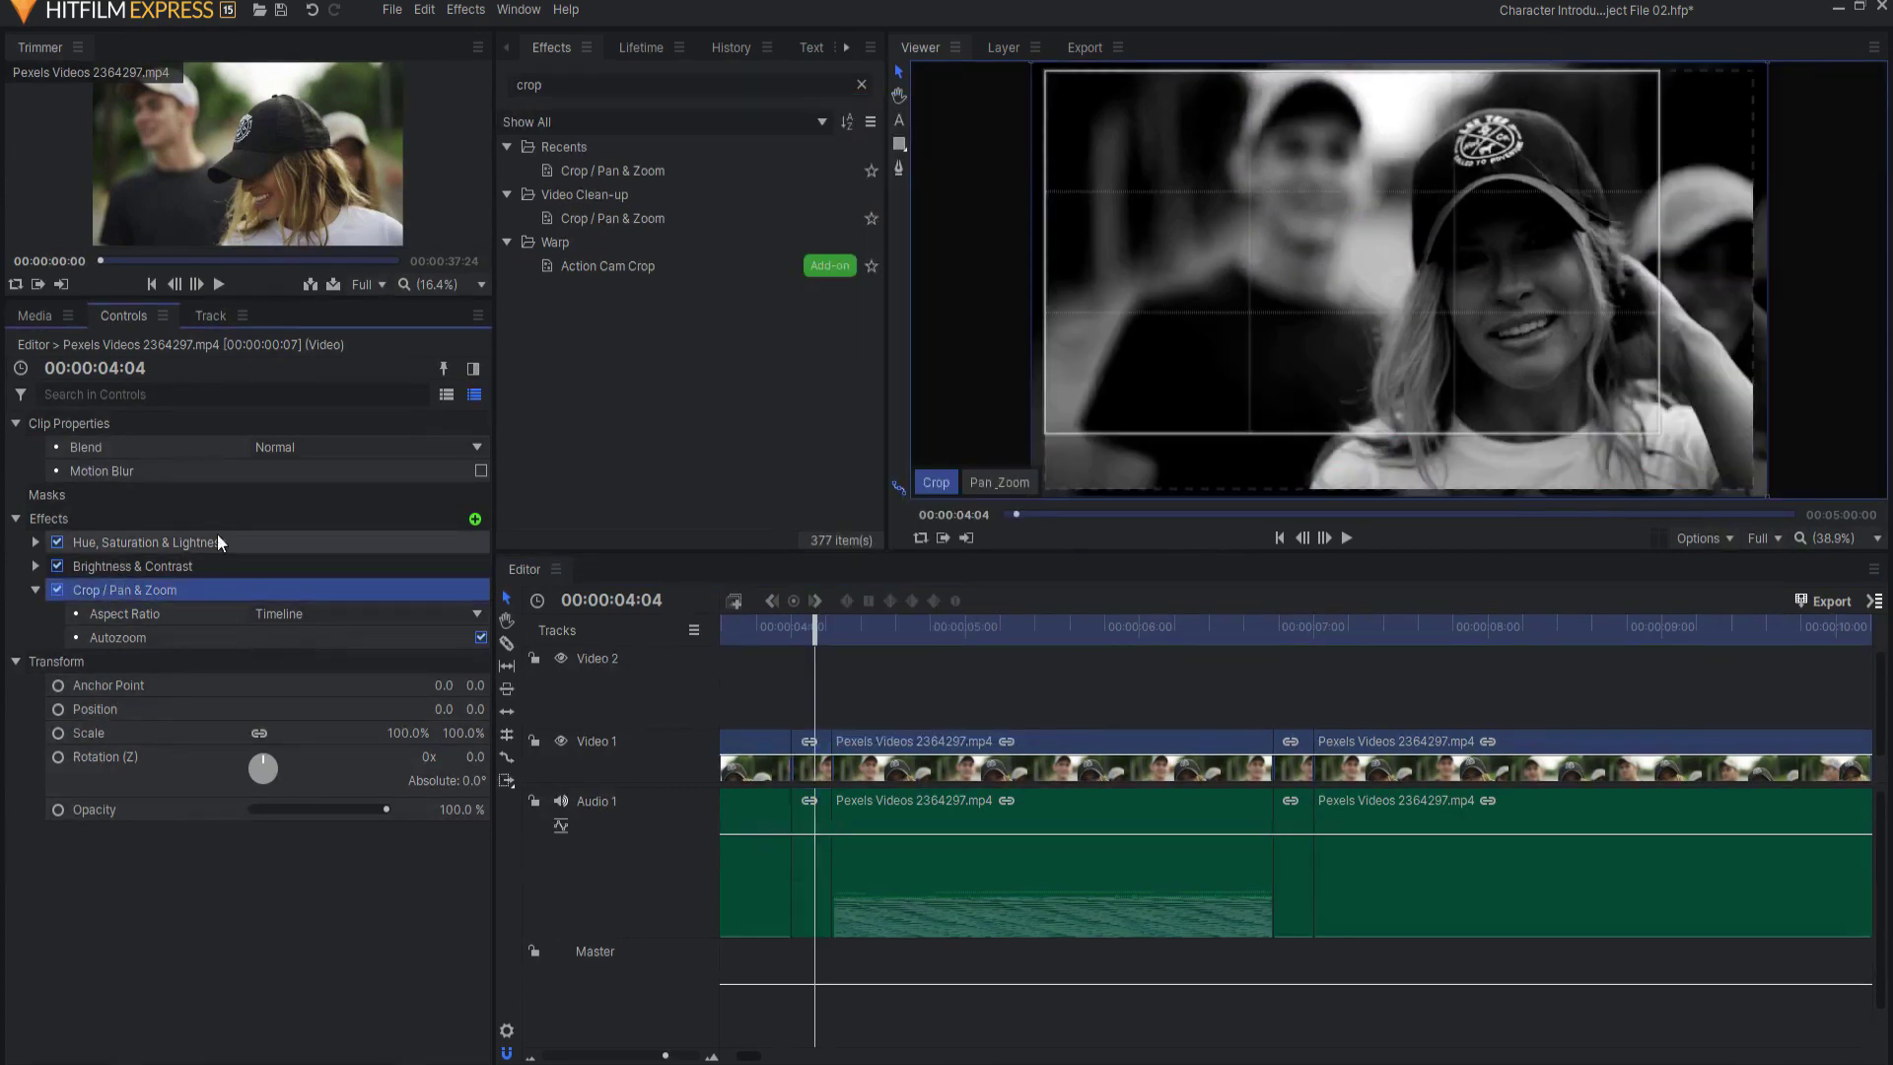
key("Delete")
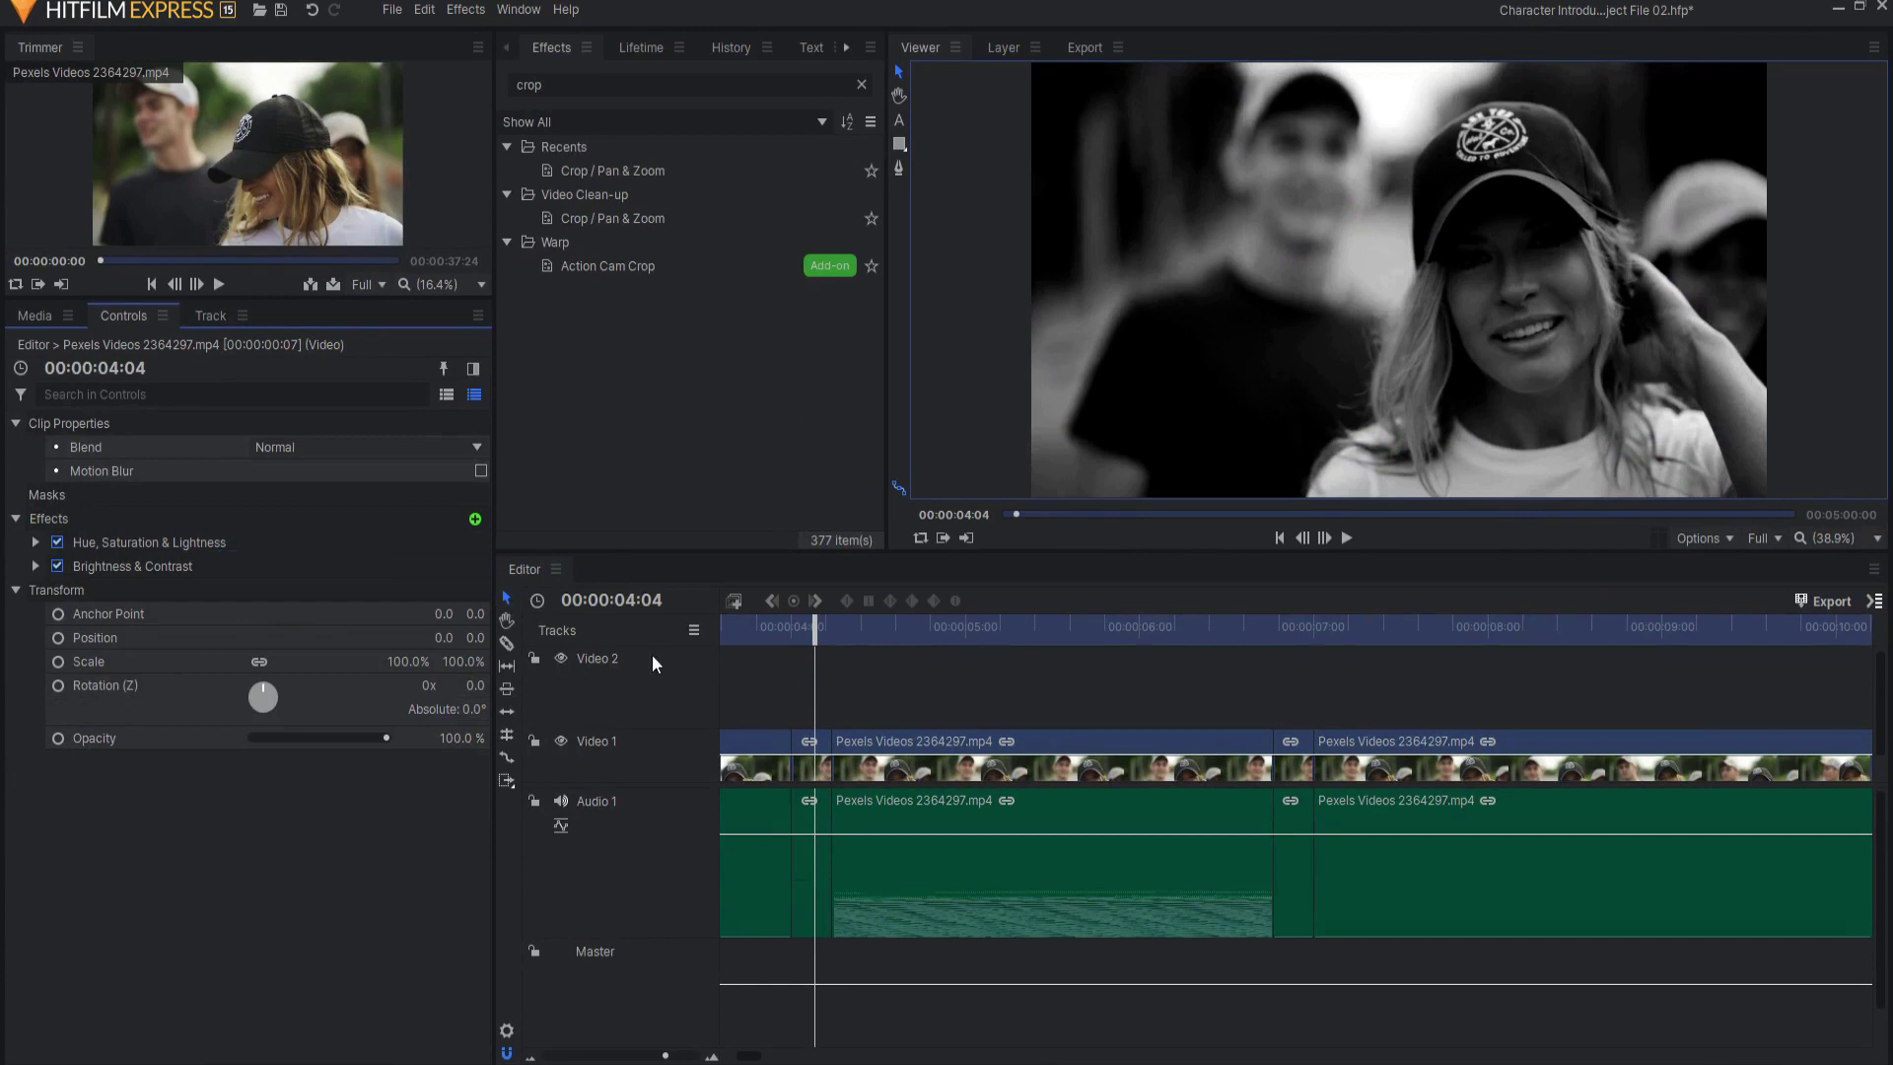
right_click(68, 518)
left_click(99, 529)
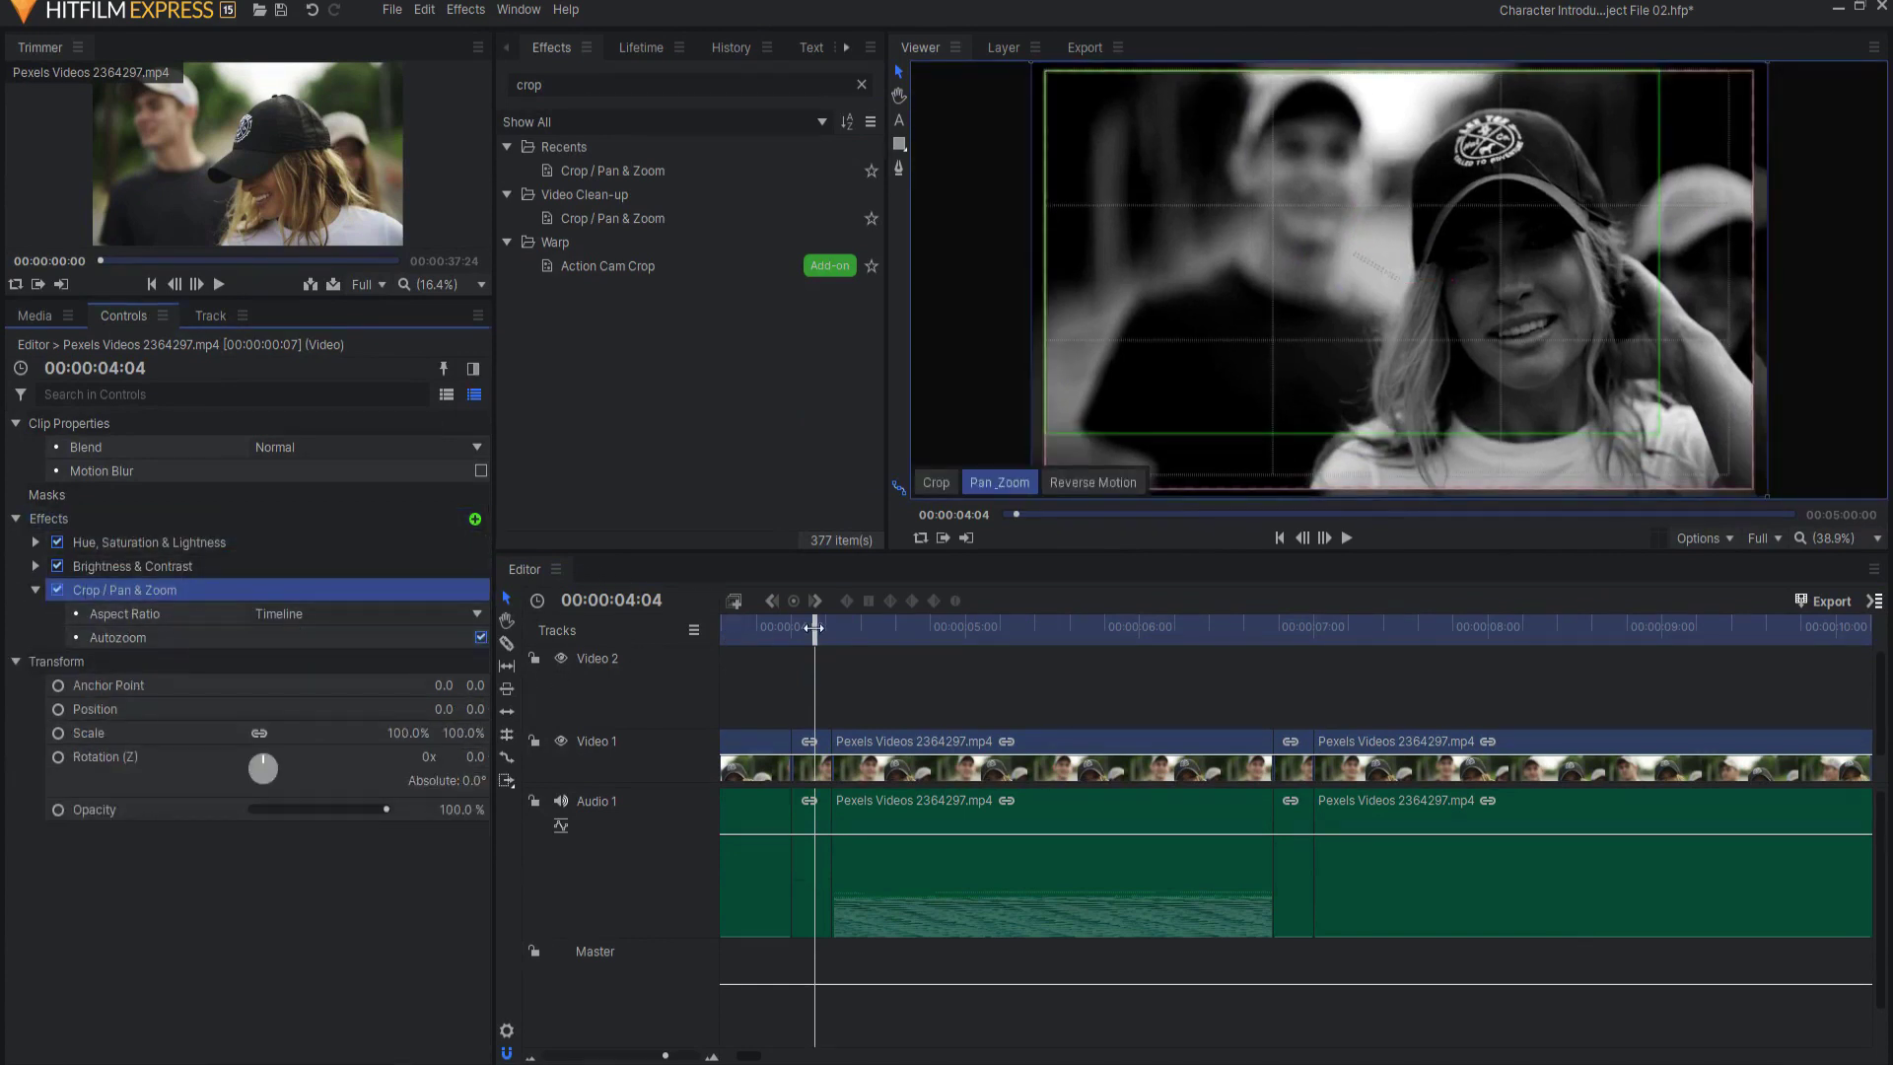
- Apply Reverse Motion to the short freeze clip's pan-and-zoom
mouse_move(813, 627)
left_mouse_down()
mouse_move(779, 627)
mouse_move(806, 625)
left_mouse_up()
left_click(811, 747)
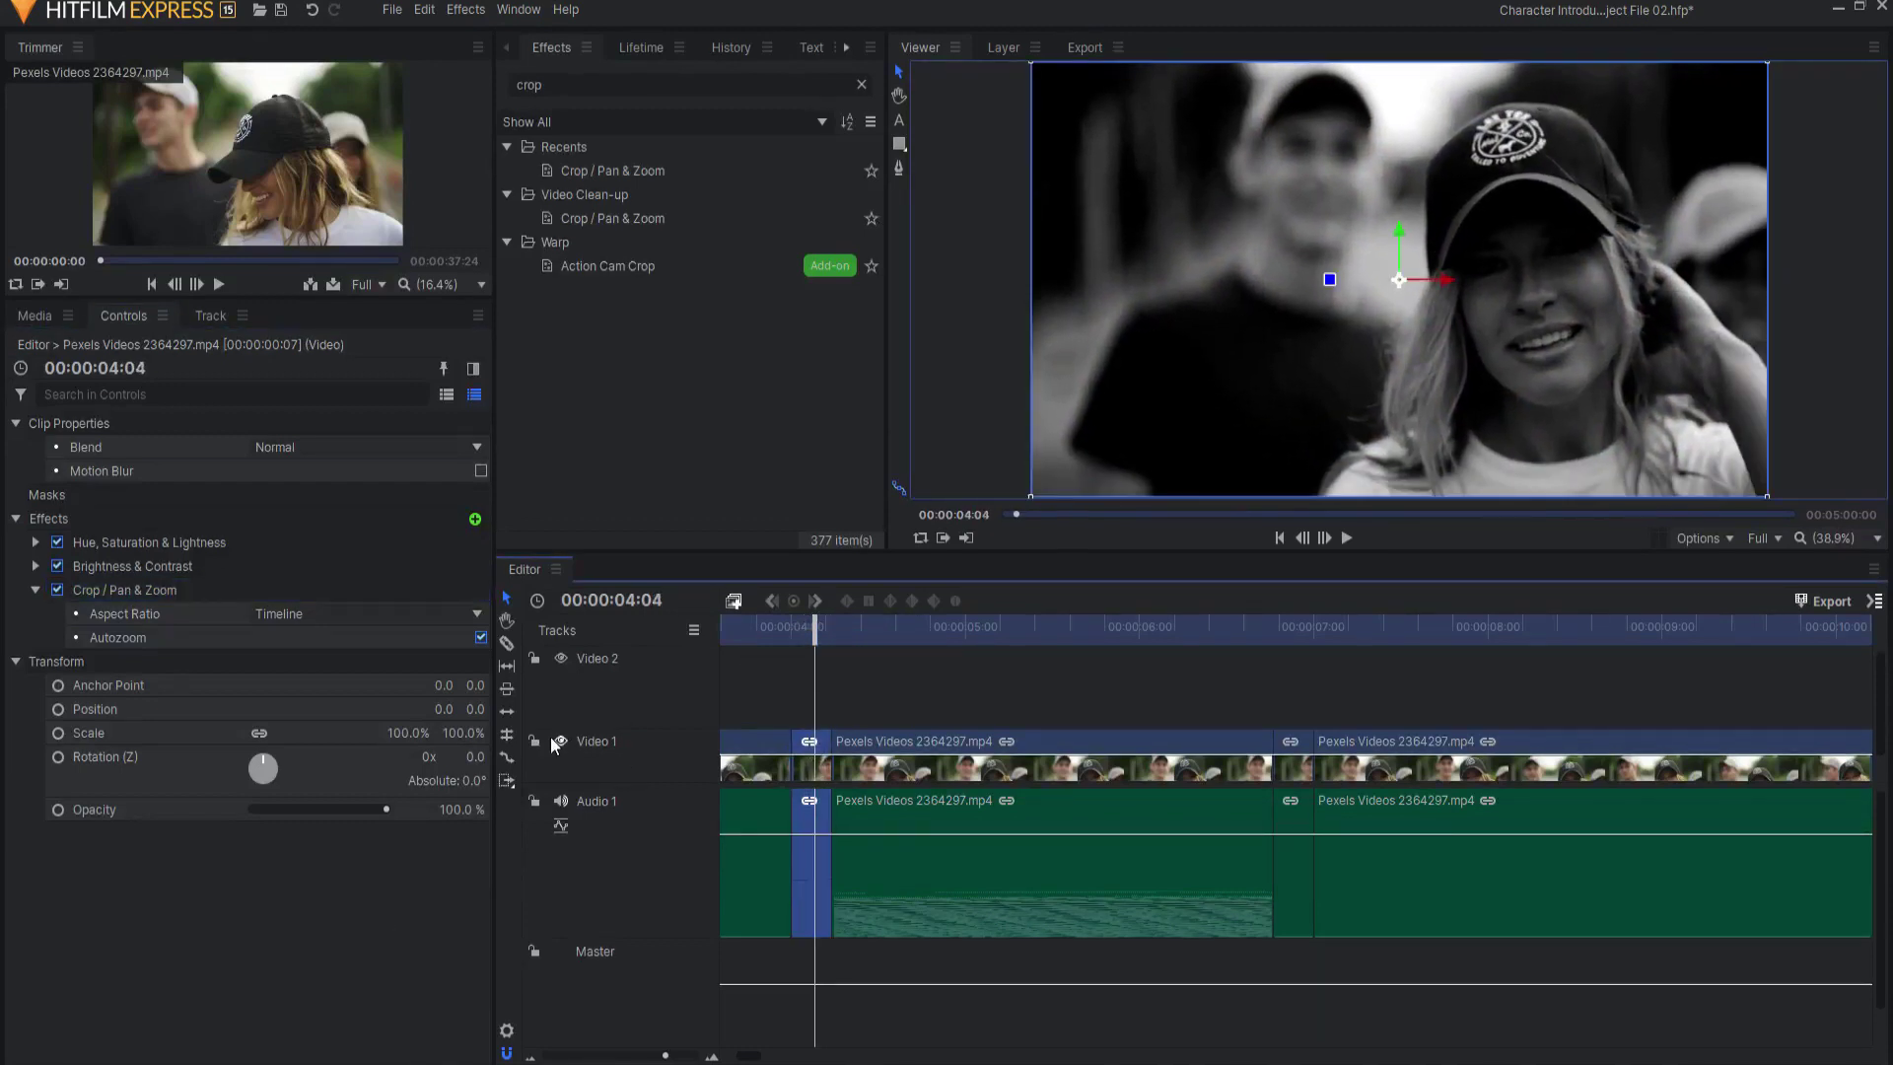
left_click(128, 590)
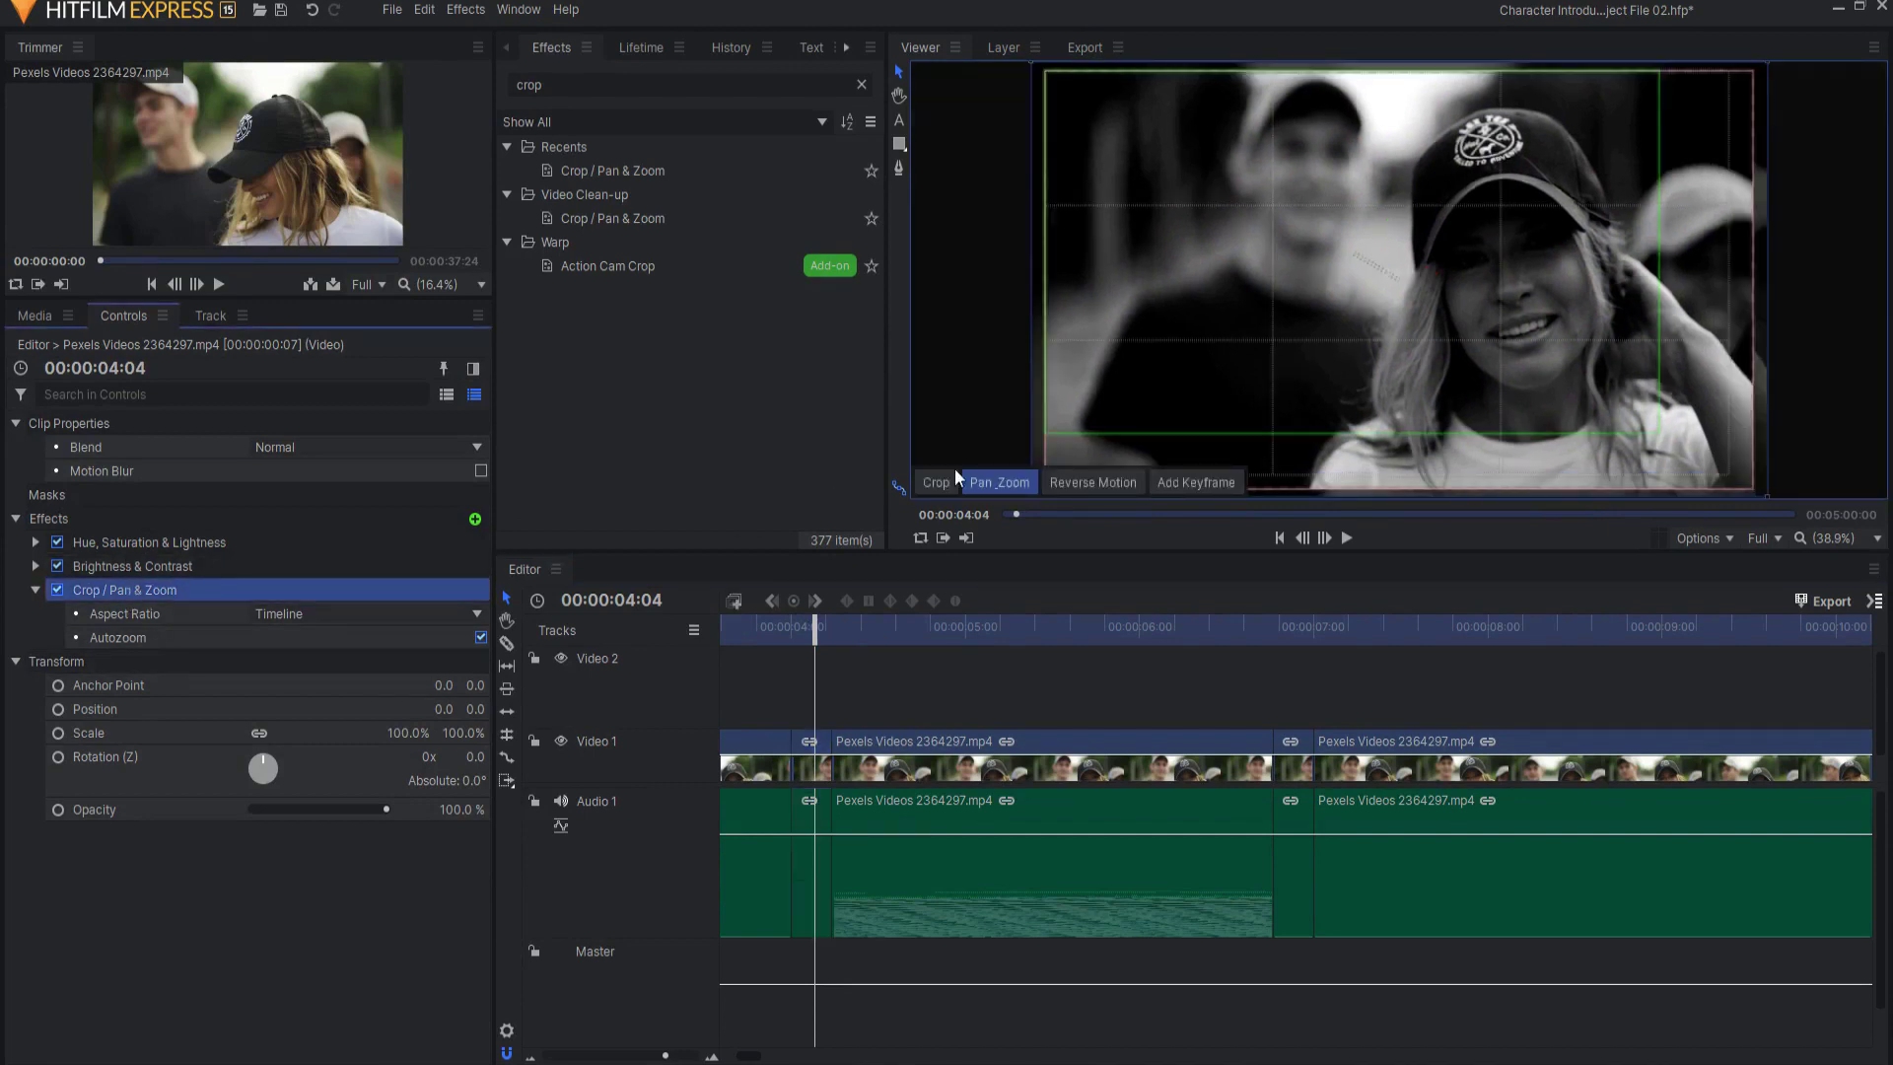
left_click(1078, 481)
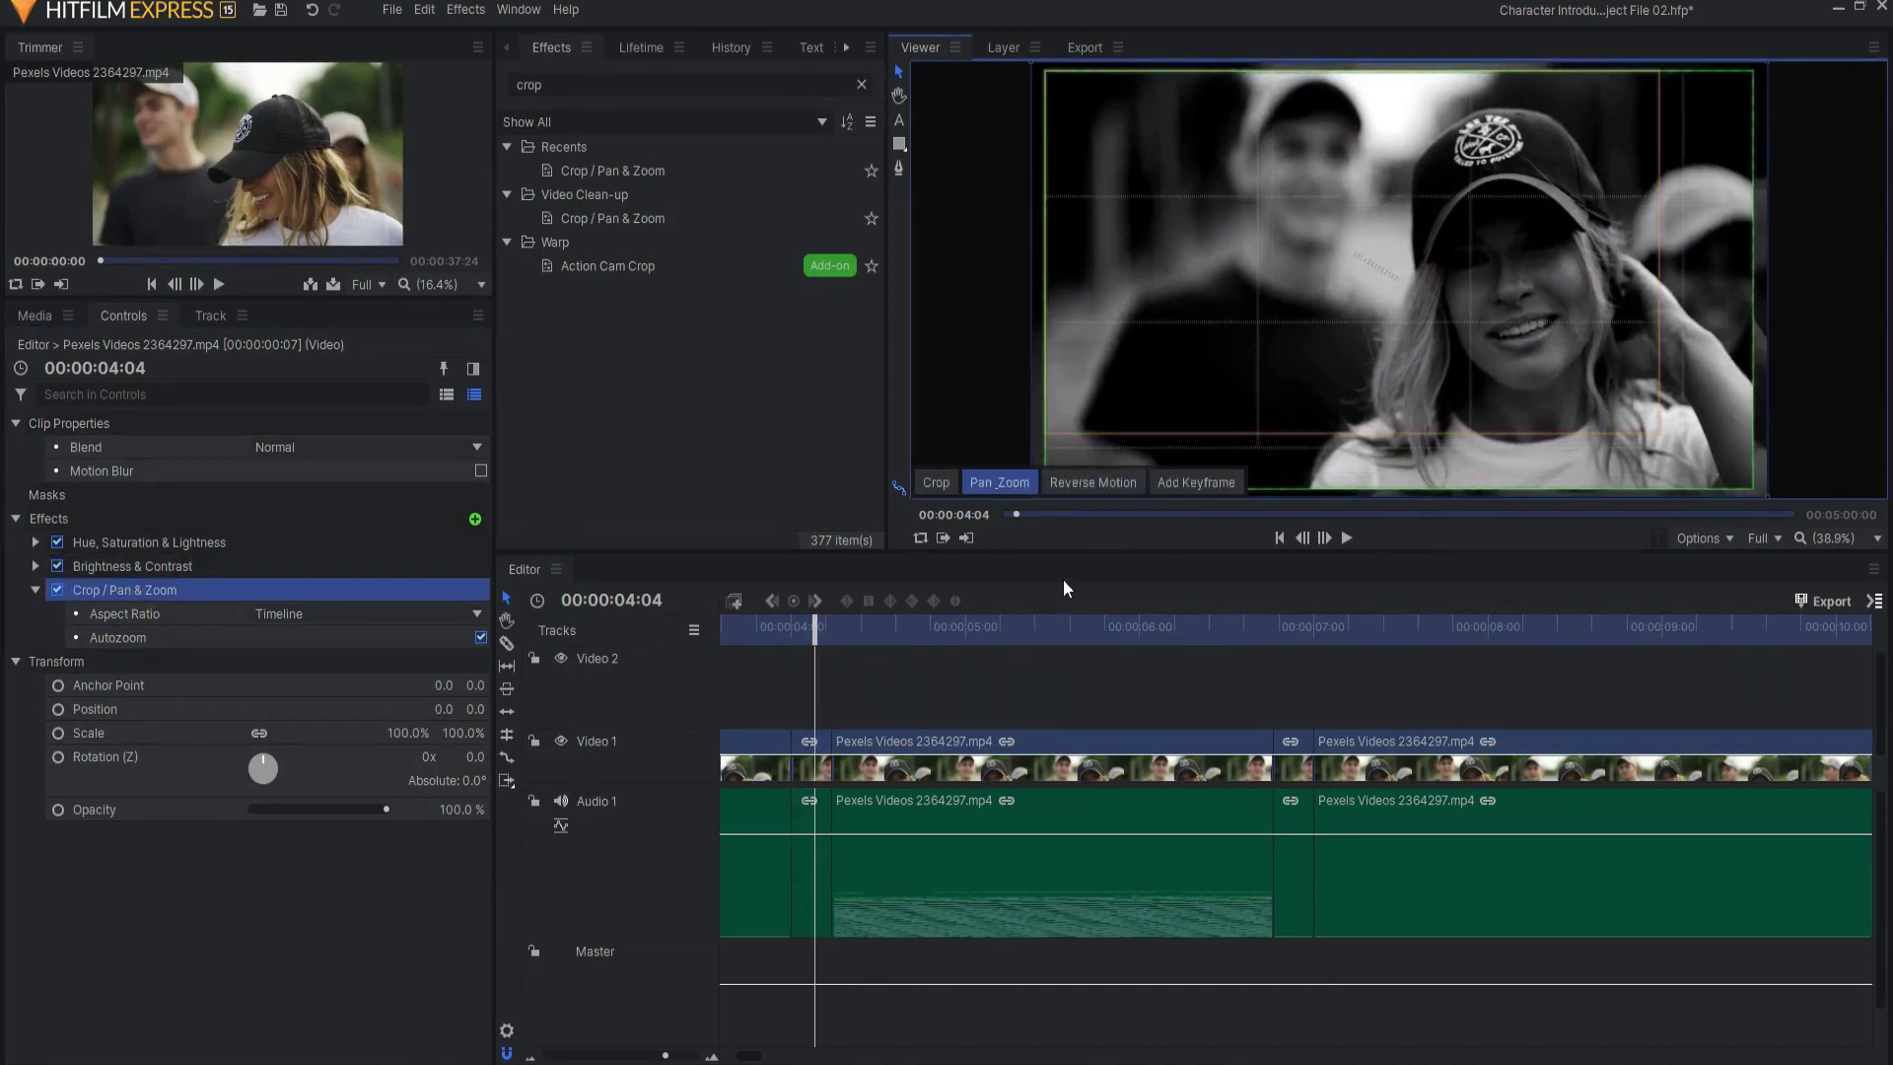
left_click(376, 923)
- Scrub and play through the freeze section to preview the zoom
left_click_drag(814, 635, 743, 621)
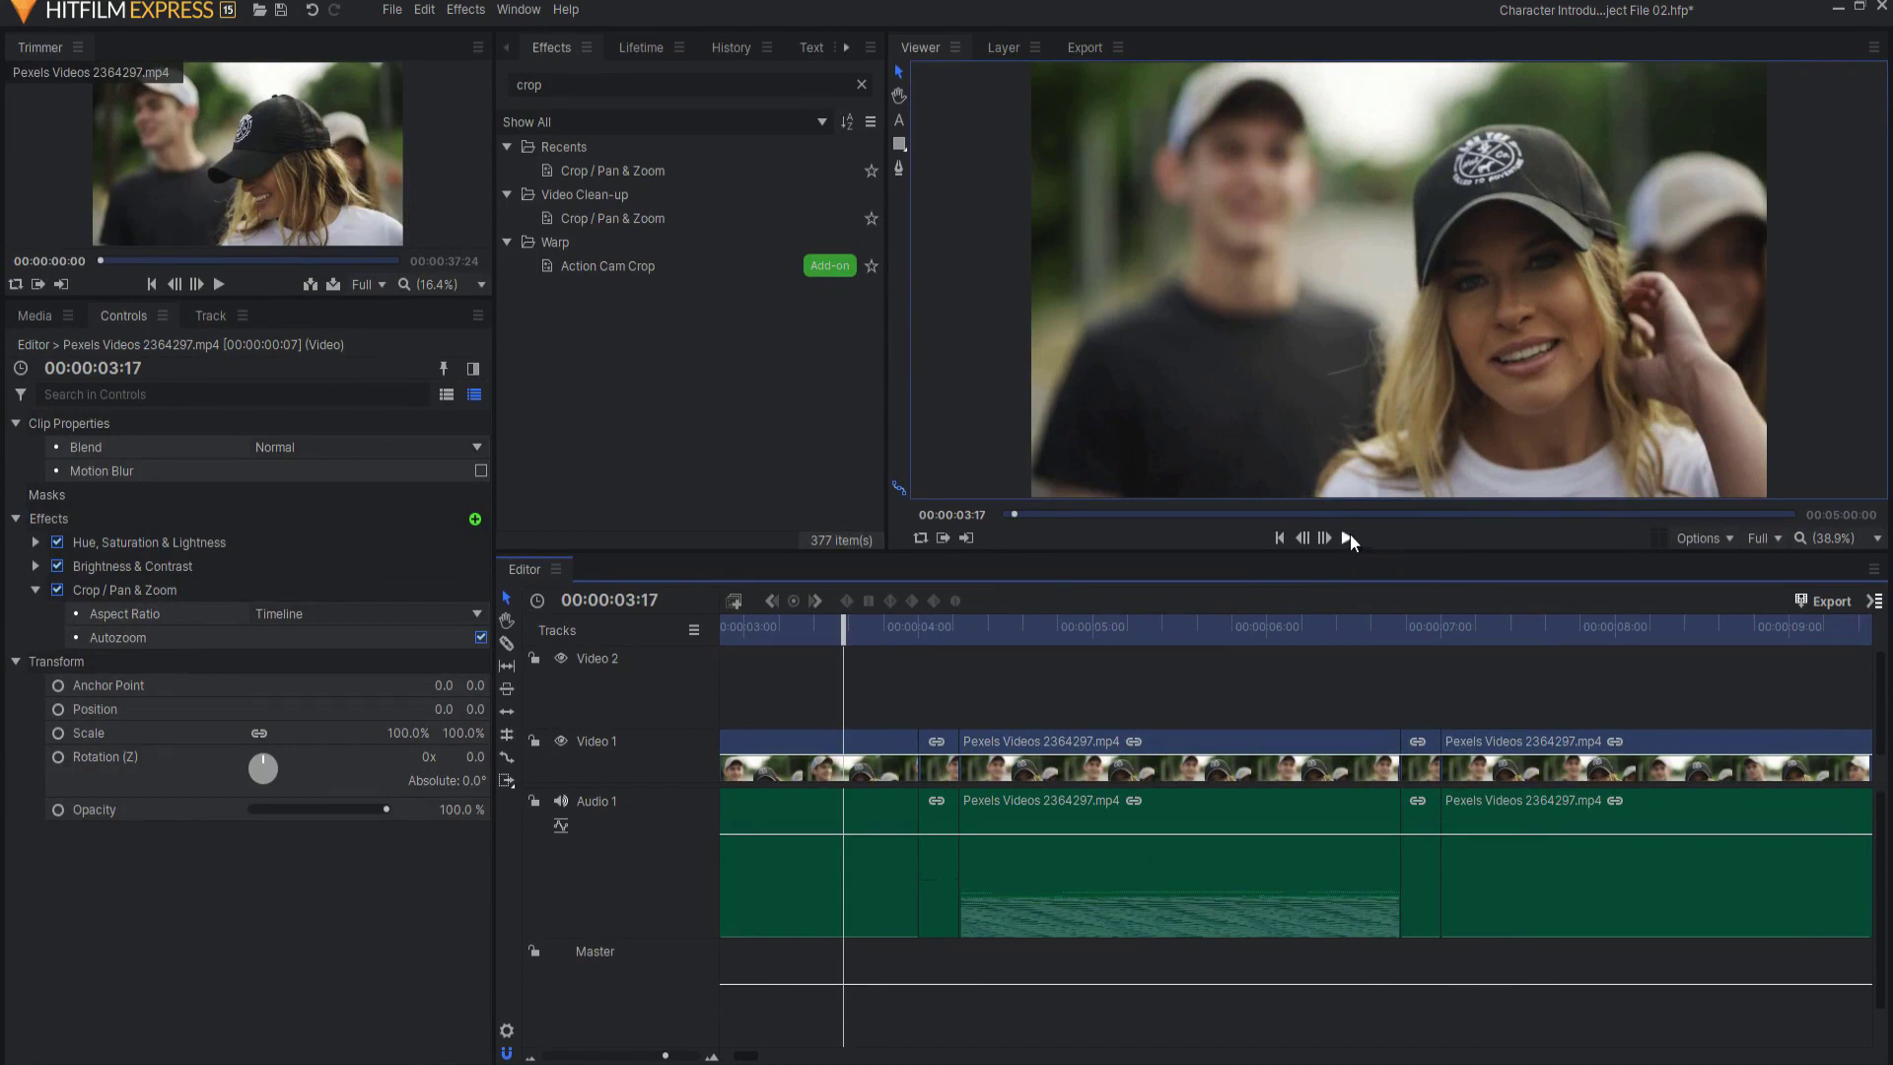
left_click(1349, 537)
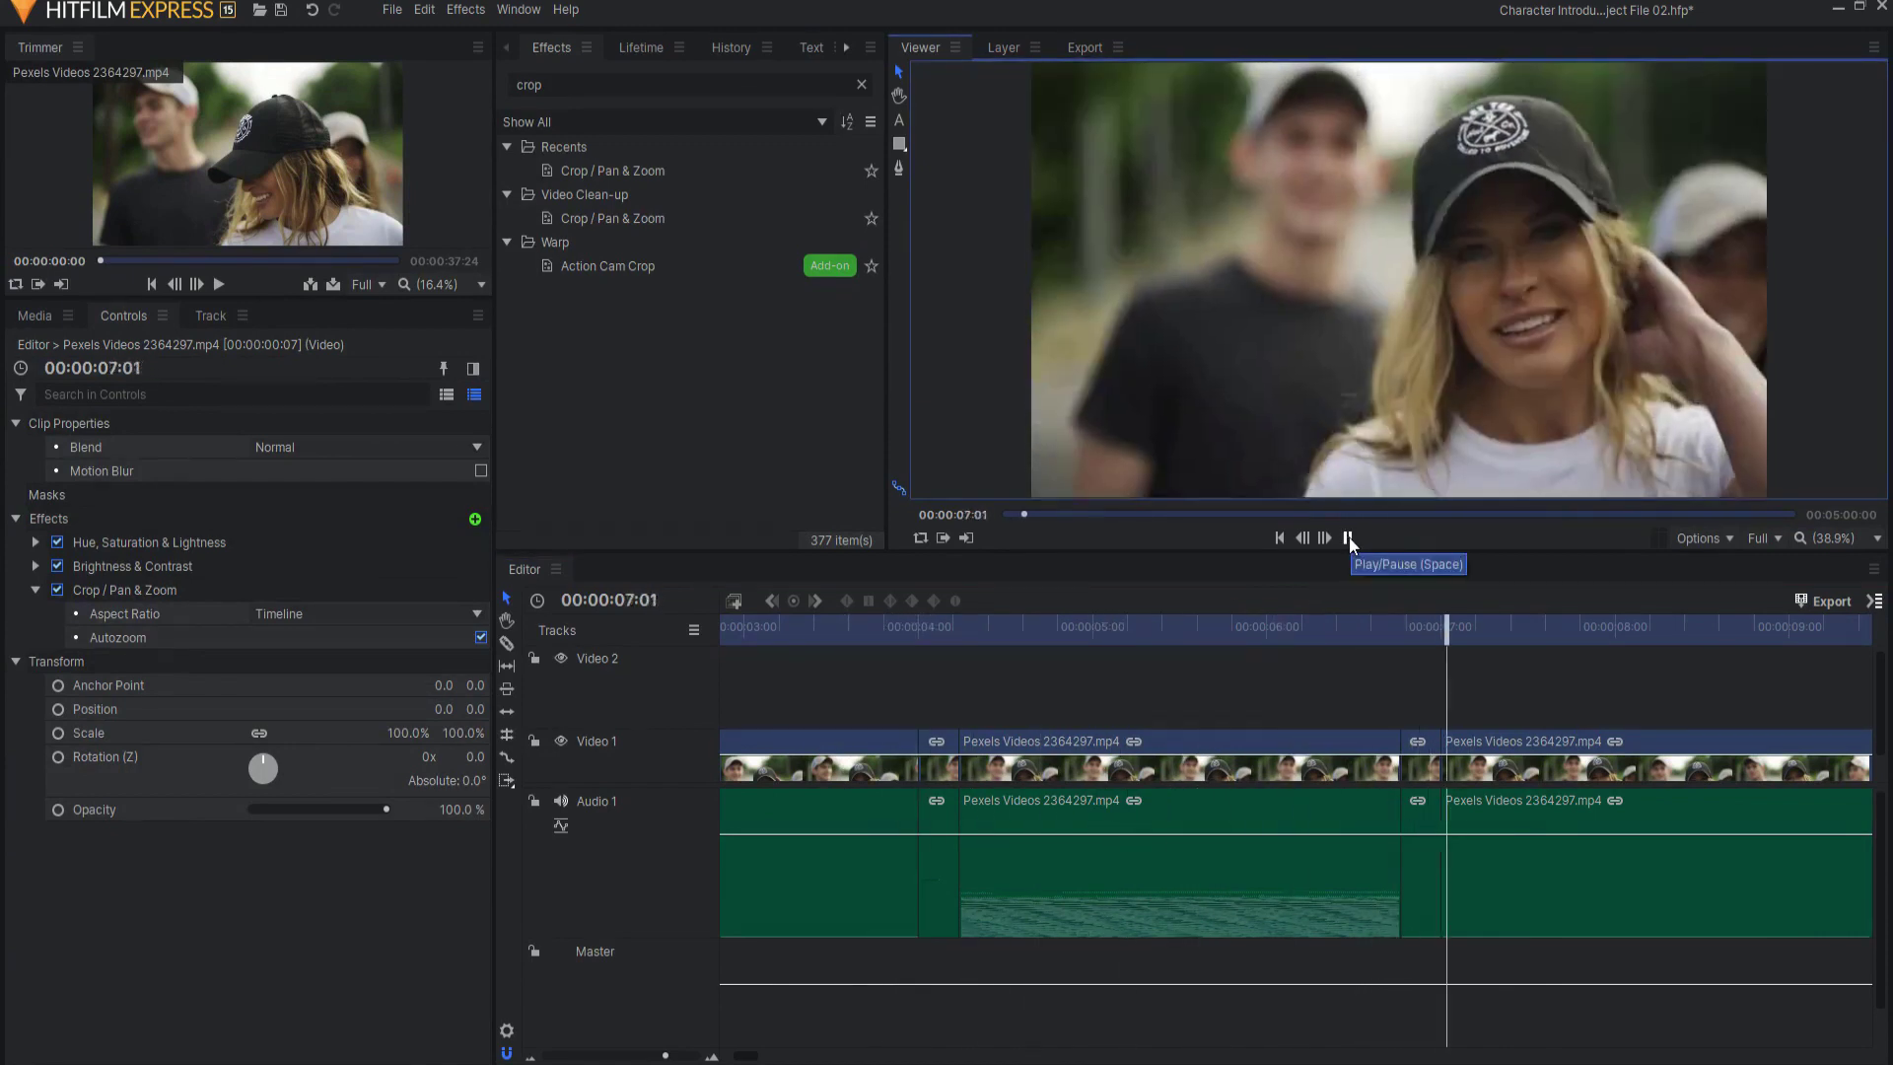
left_click(1348, 537)
left_click(1135, 631)
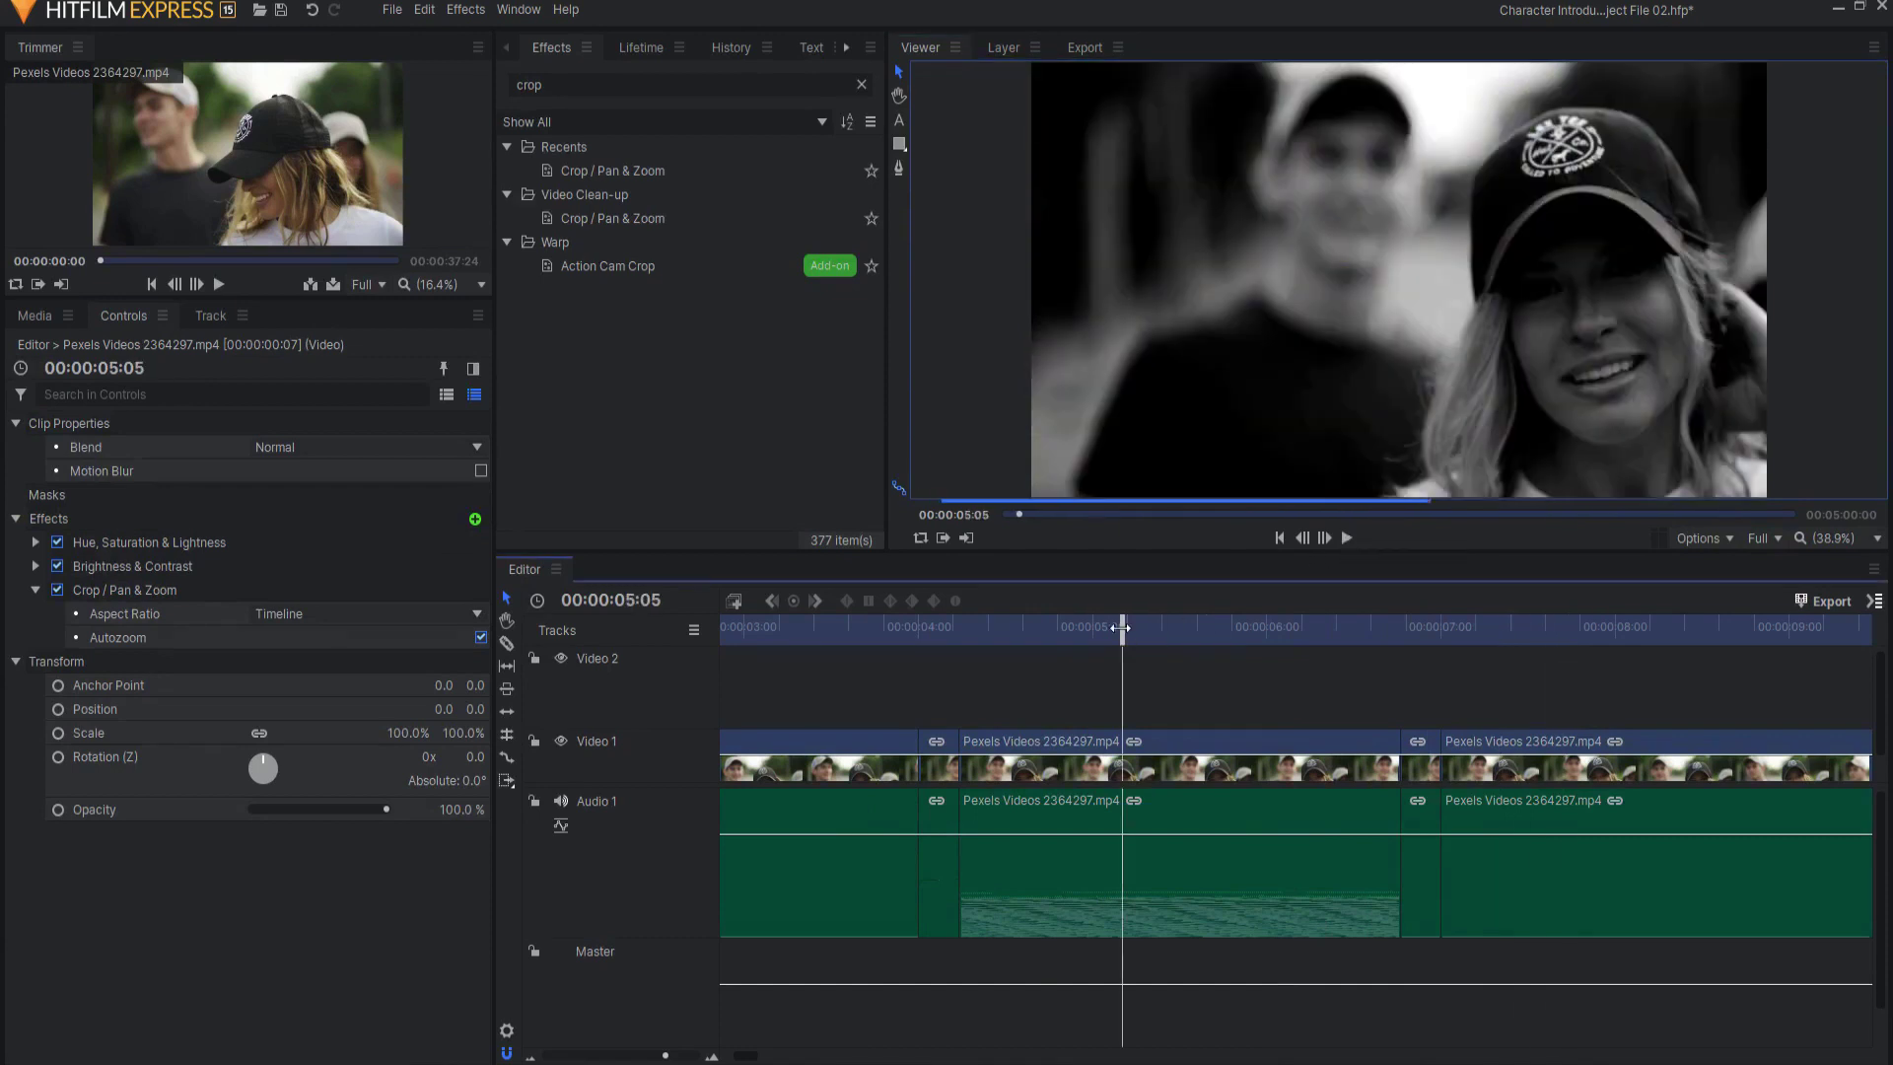
scroll(1124, 636, "up", 3)
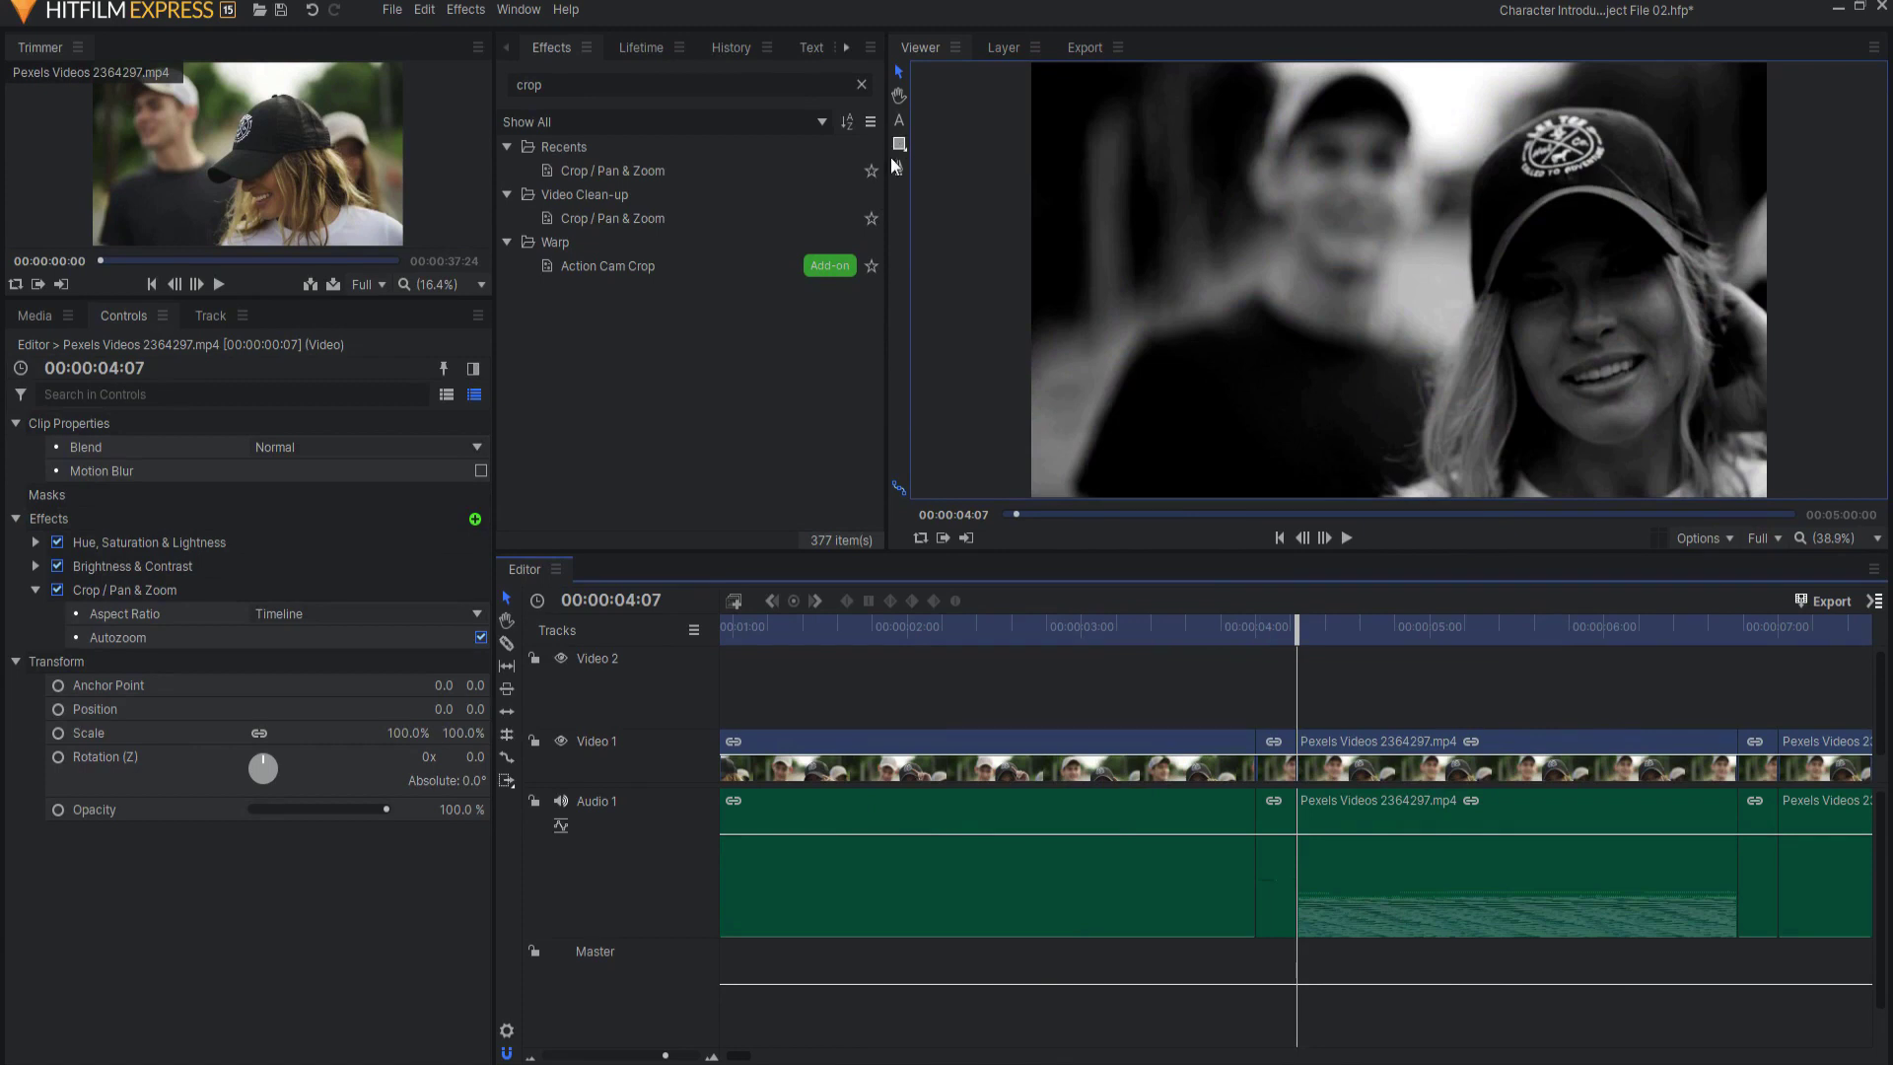
left_click(898, 120)
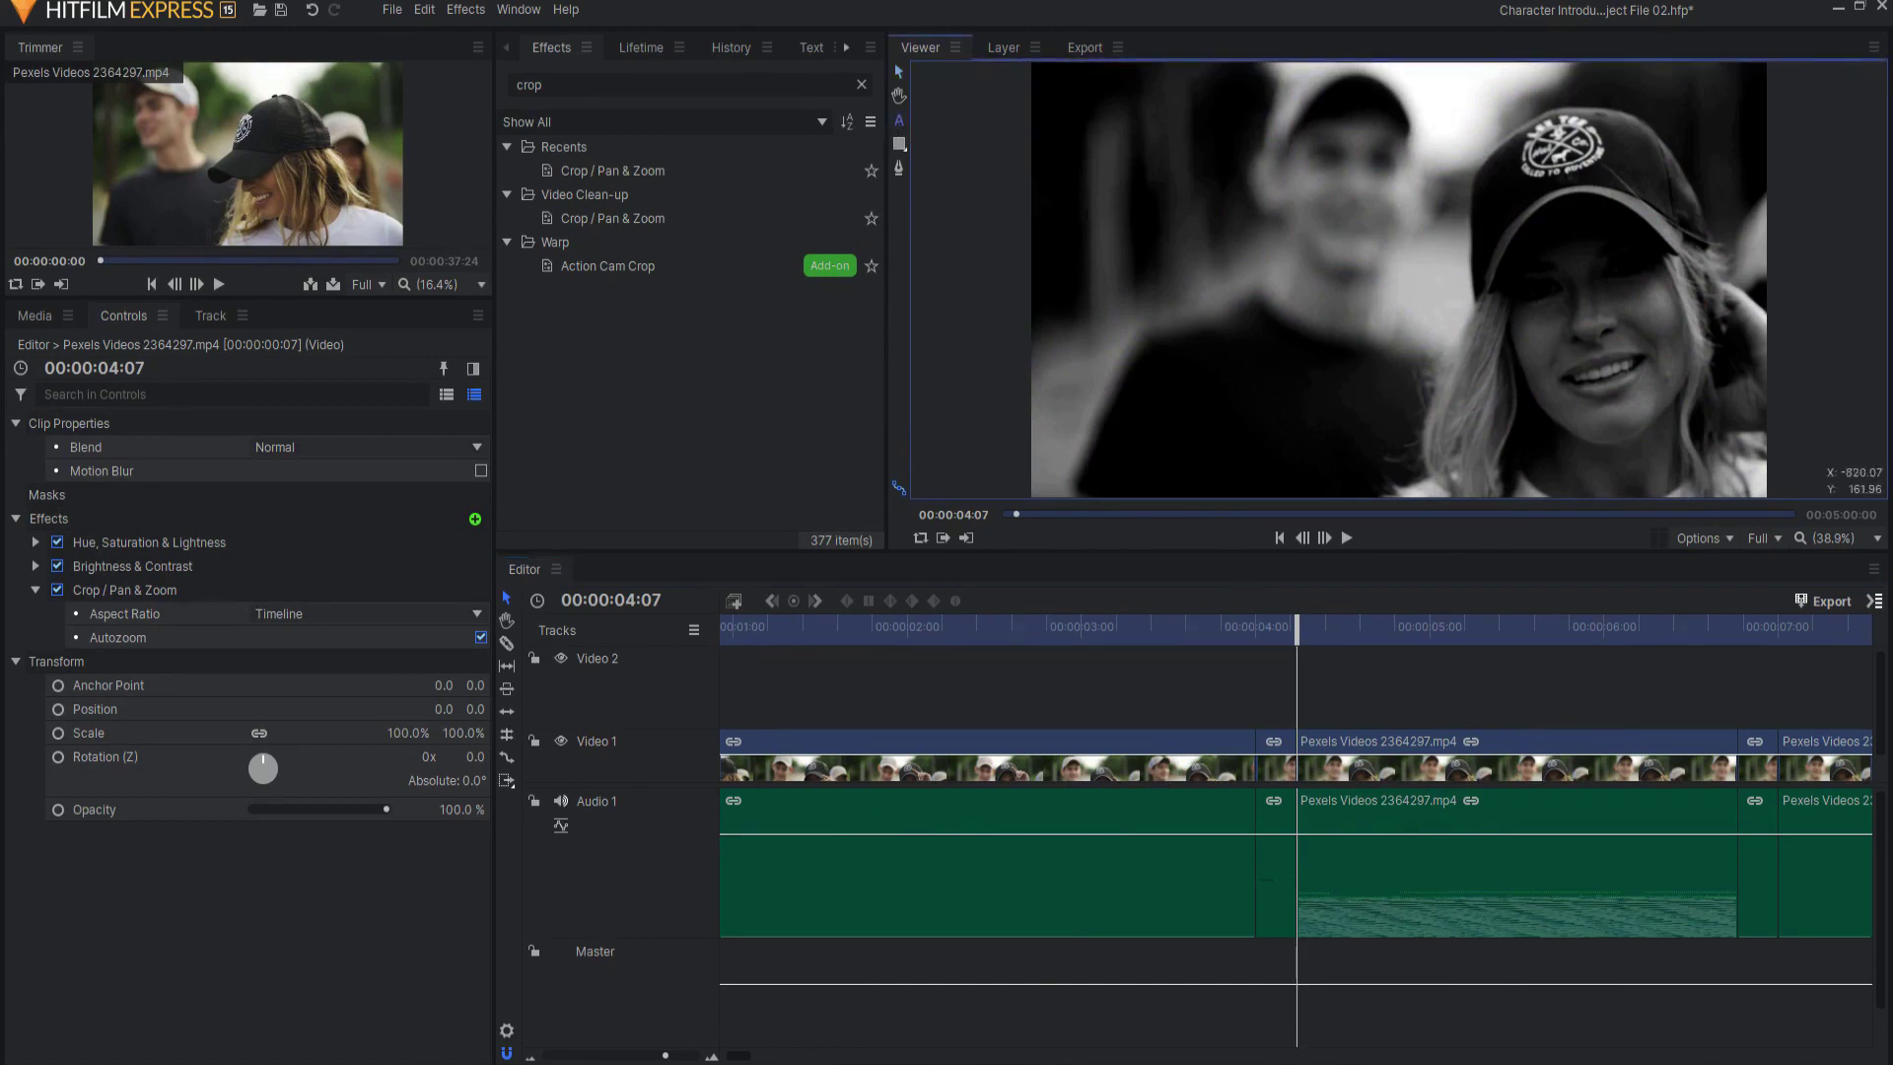
- Draw a text box over the frame and type 'JANE DOE AS...' with 'JULIE' on the line below
left_click_drag(1058, 161, 1448, 400)
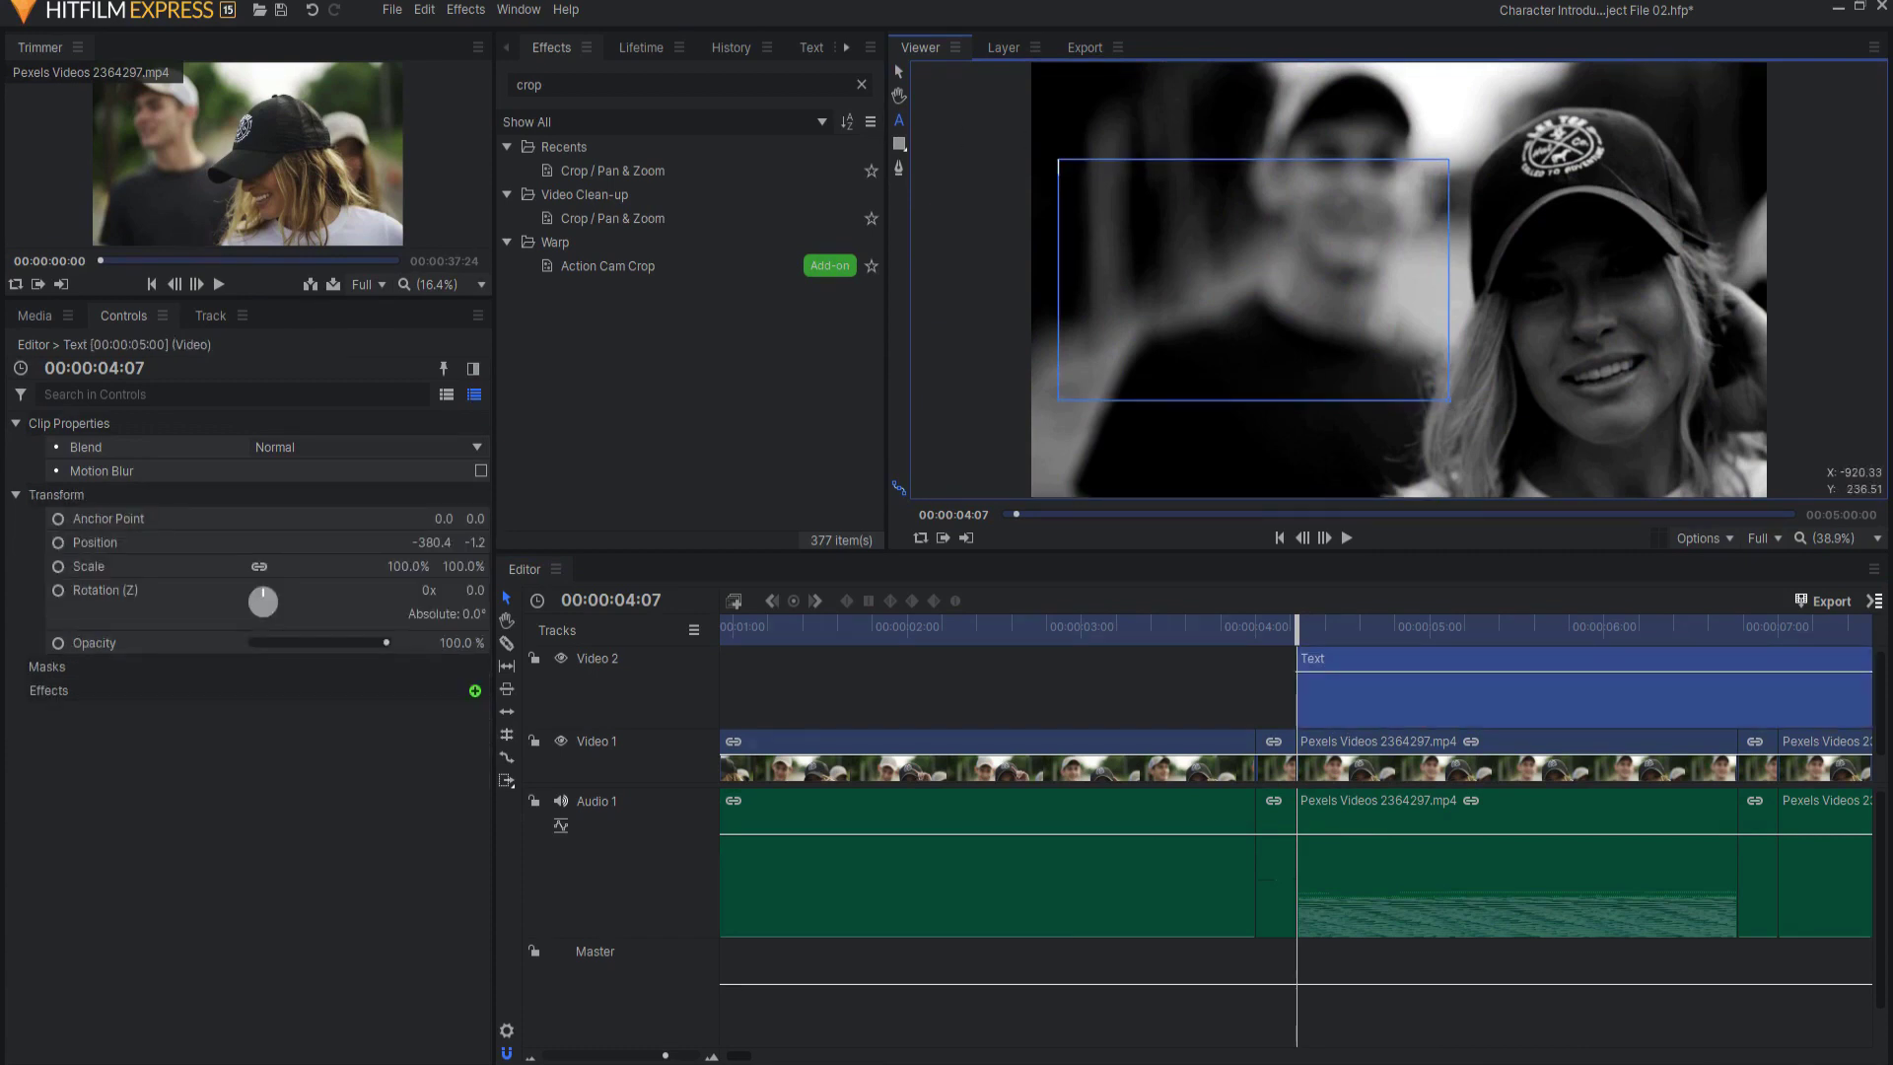
type("JANE")
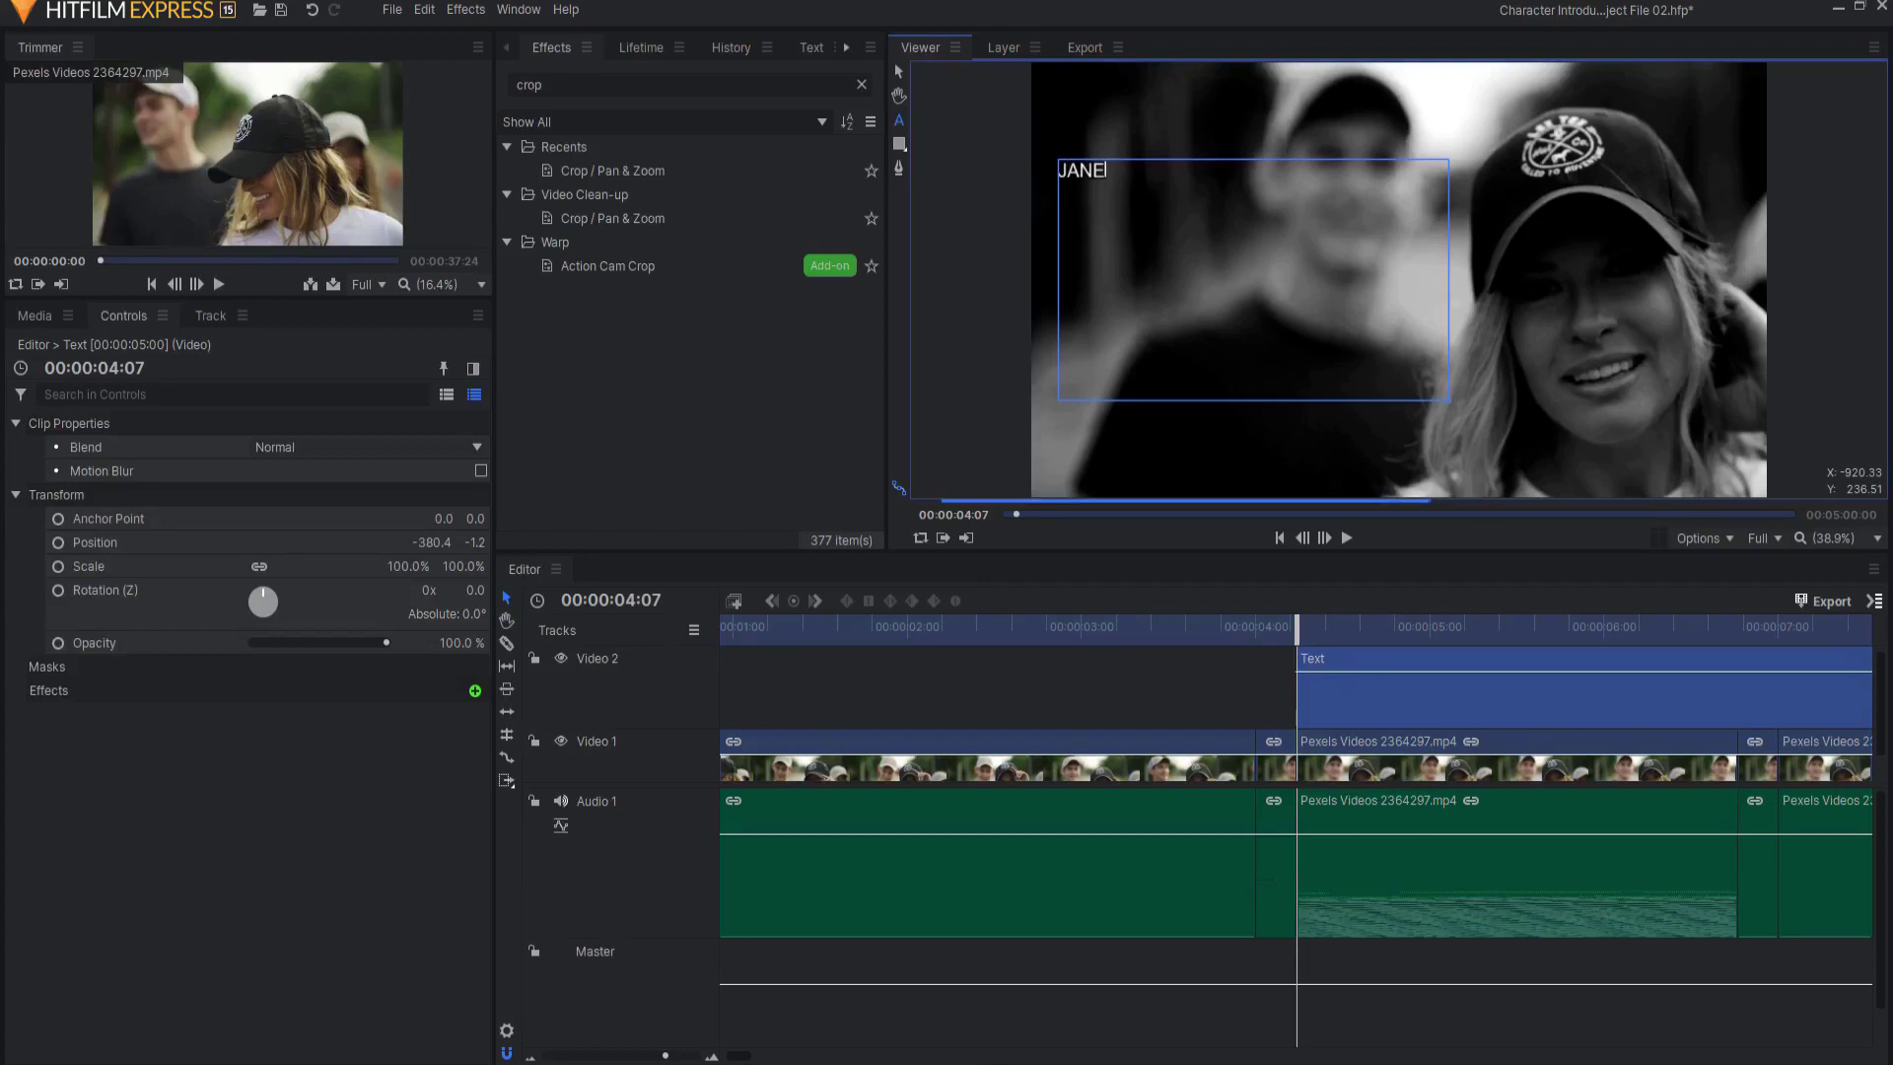
type(" DOE AS...")
key("Return")
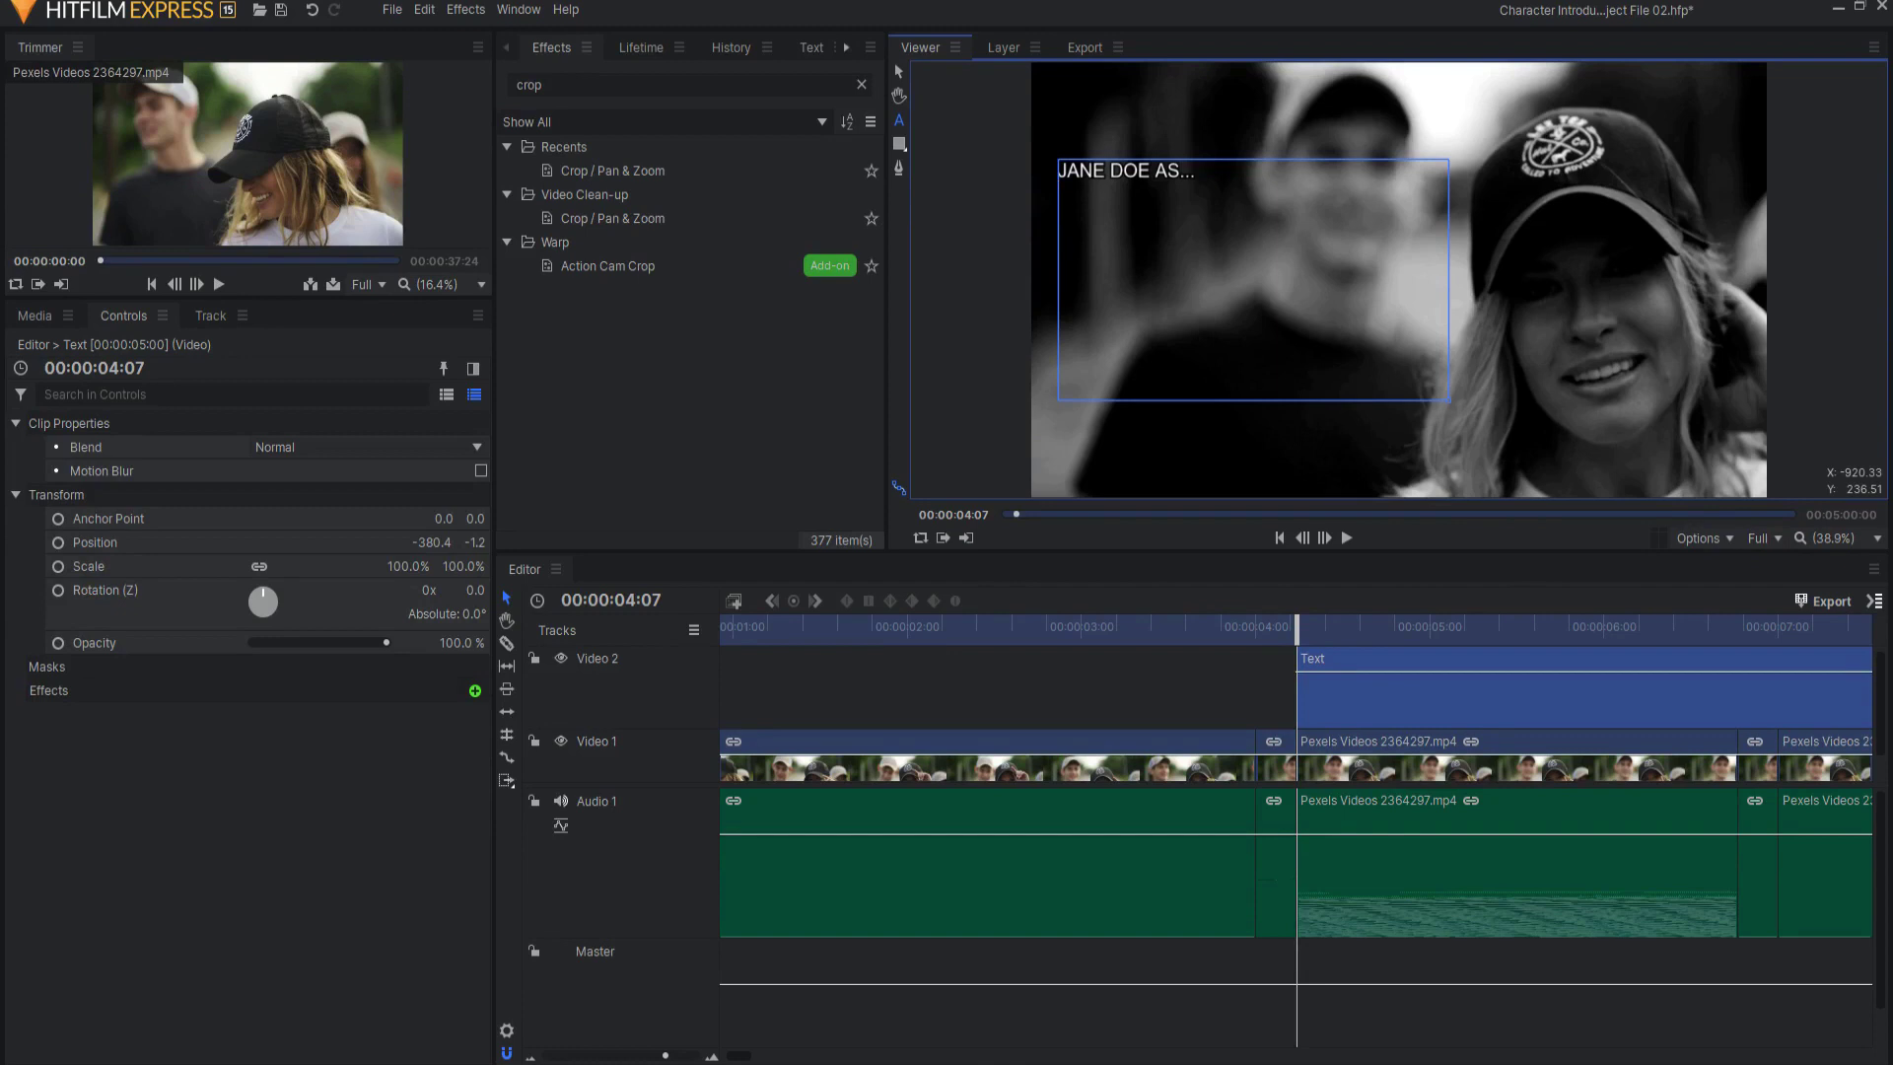
type("JULIE")
left_click(898, 72)
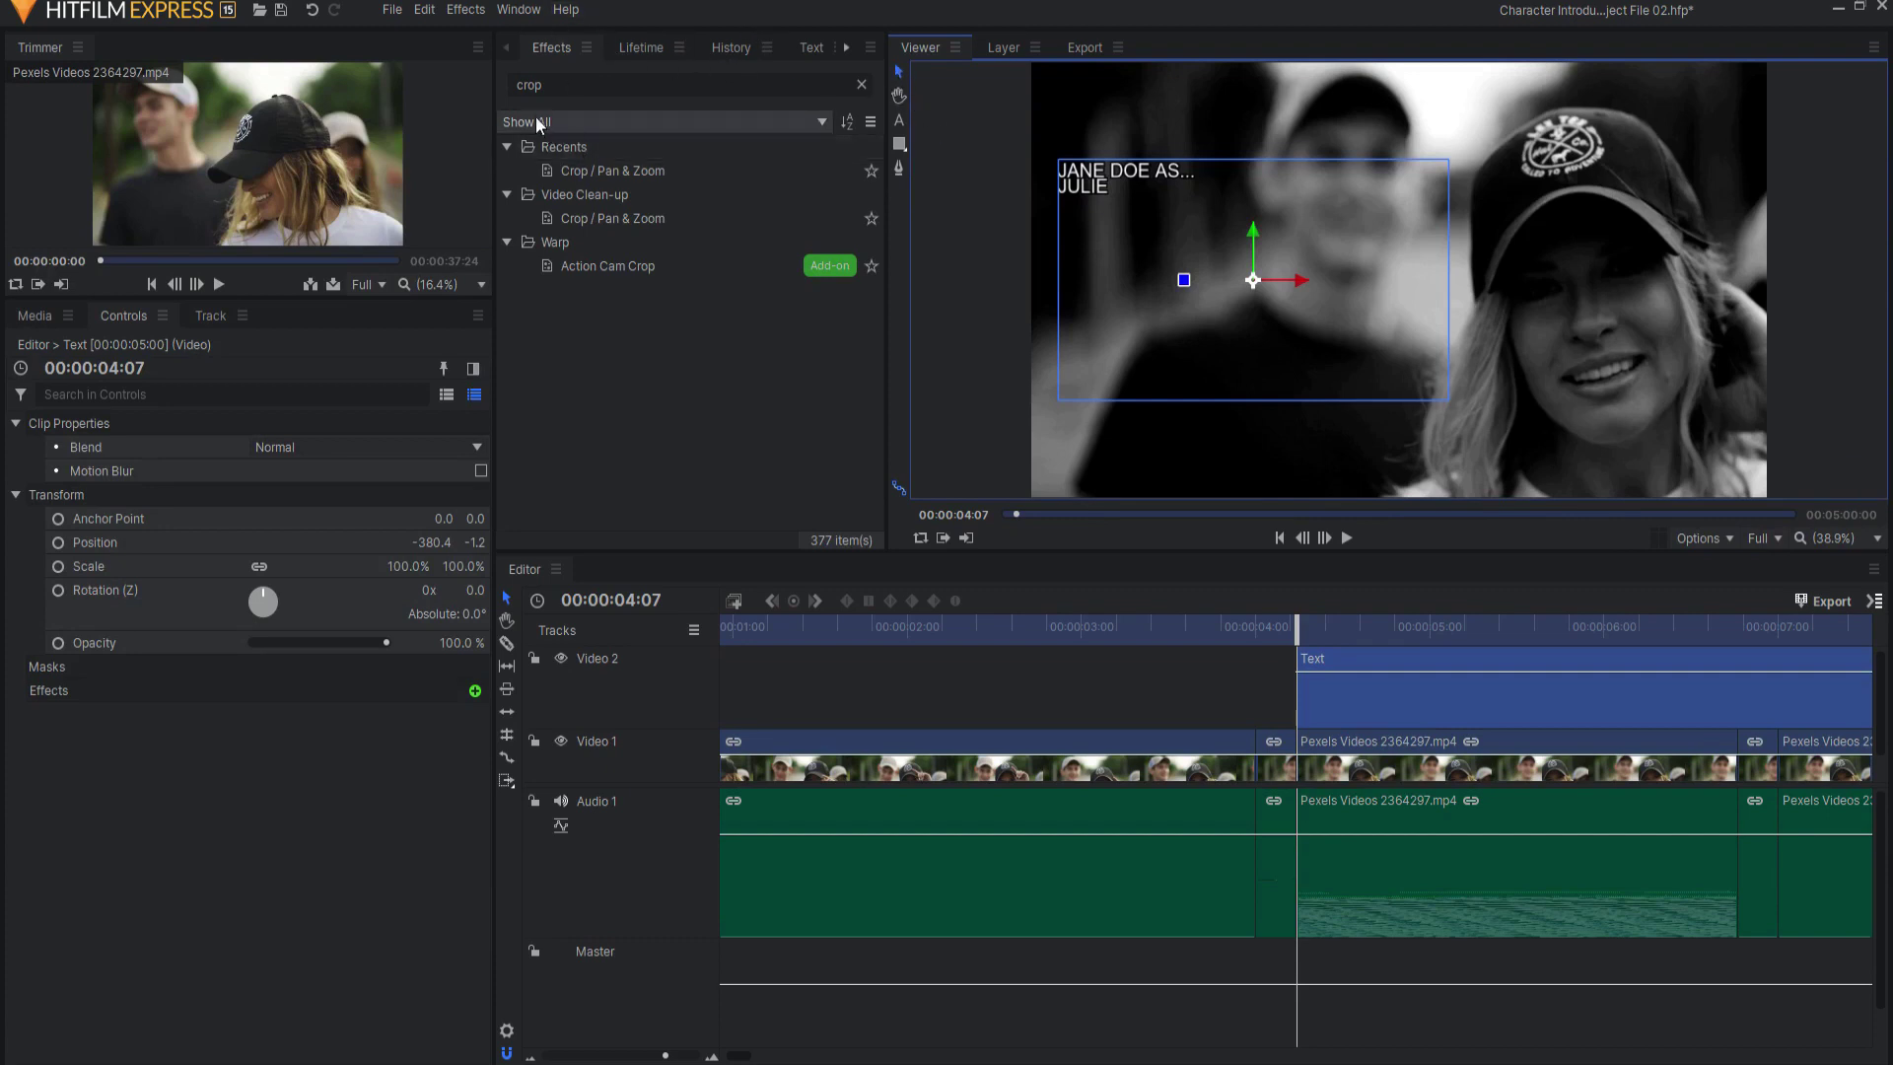
- Set the title text to size 127 and JULIE to size 200, with an extra line break after AS...
left_click(802, 48)
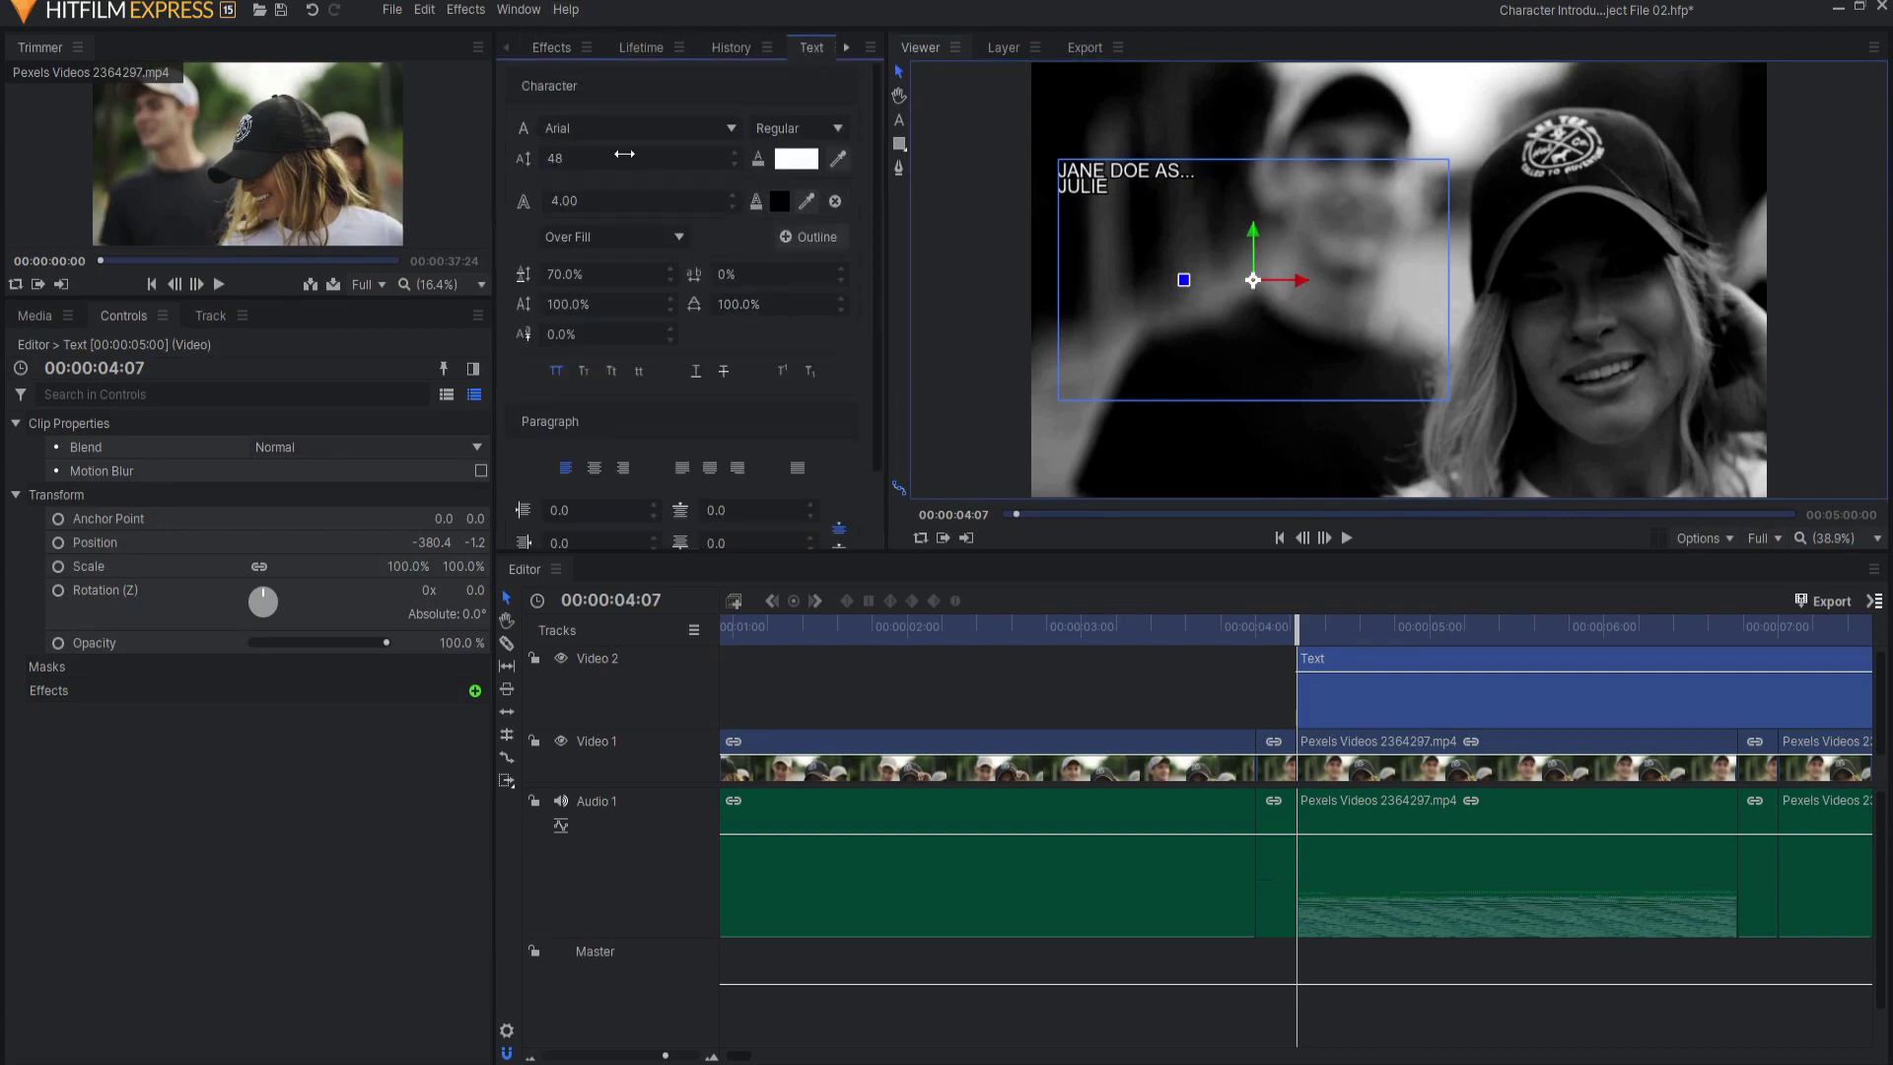
mouse_move(553, 158)
left_mouse_down()
mouse_move(631, 157)
mouse_move(582, 158)
left_mouse_up()
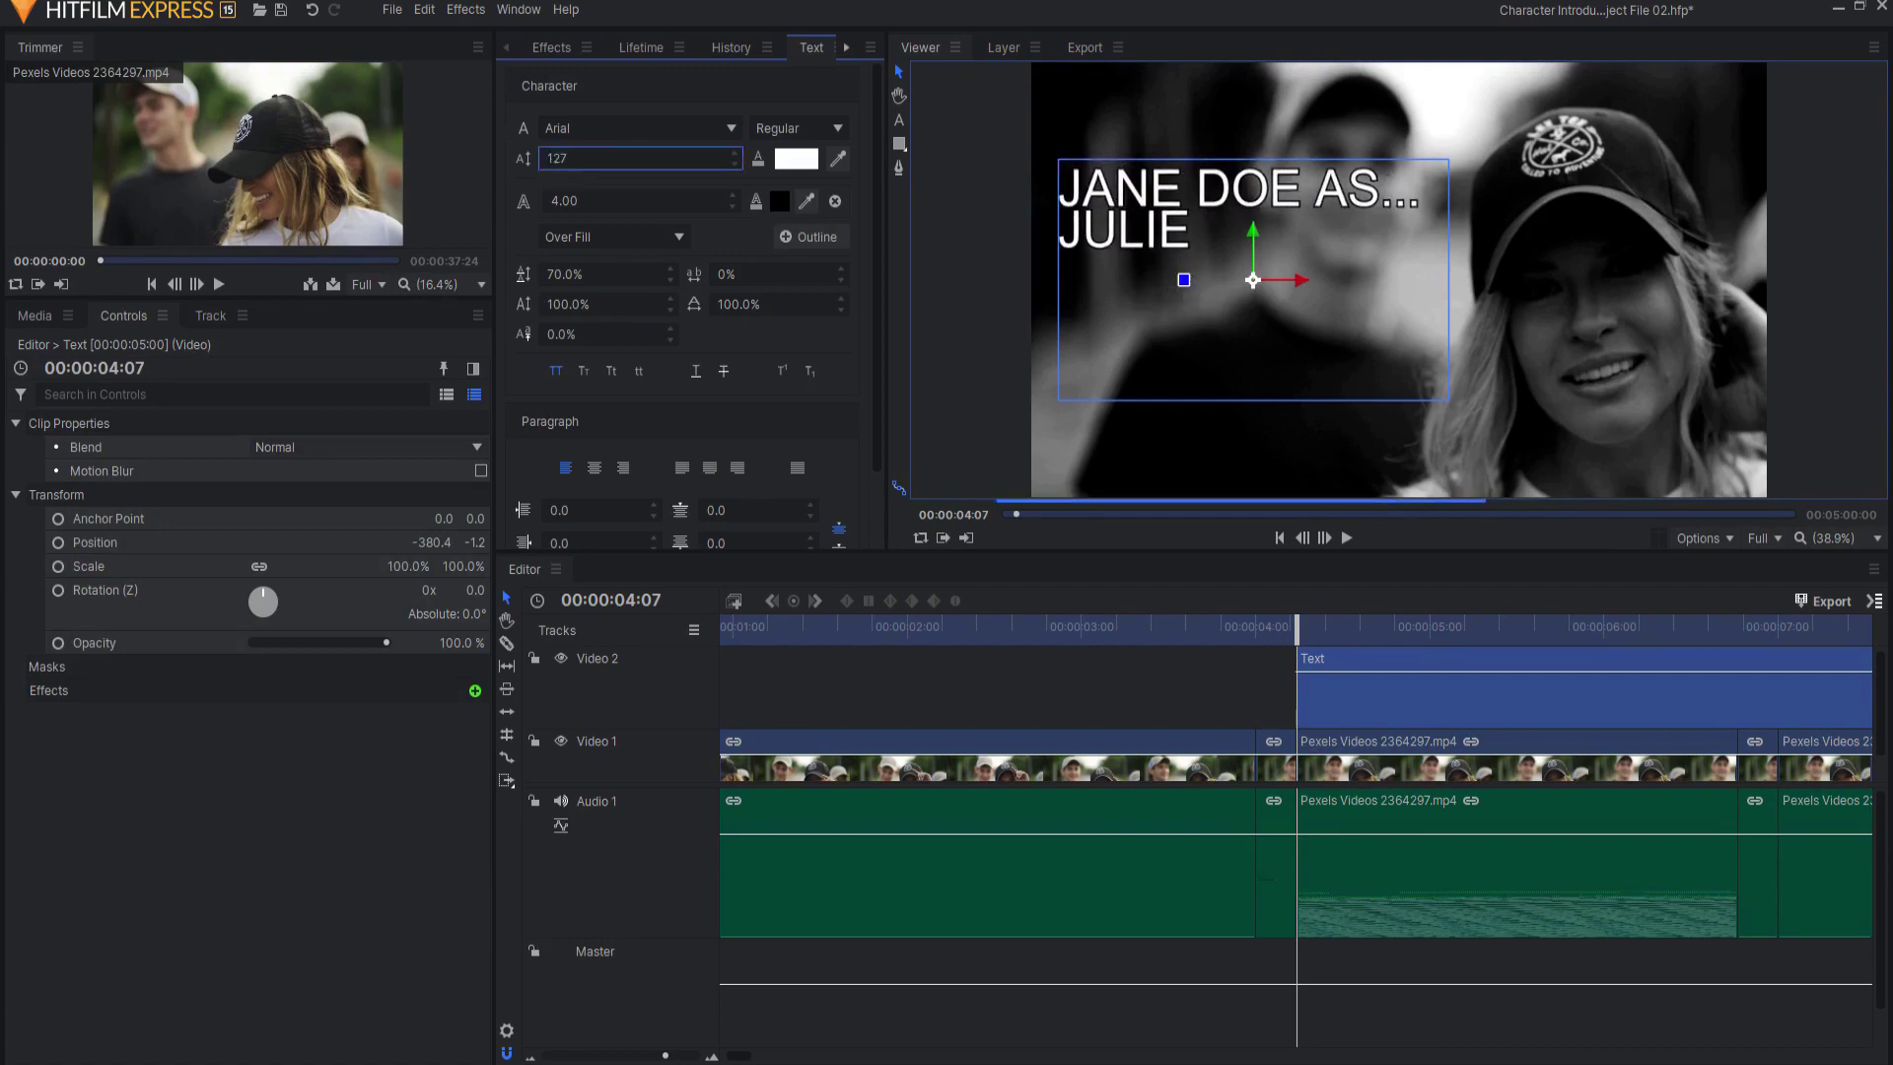
left_click(898, 119)
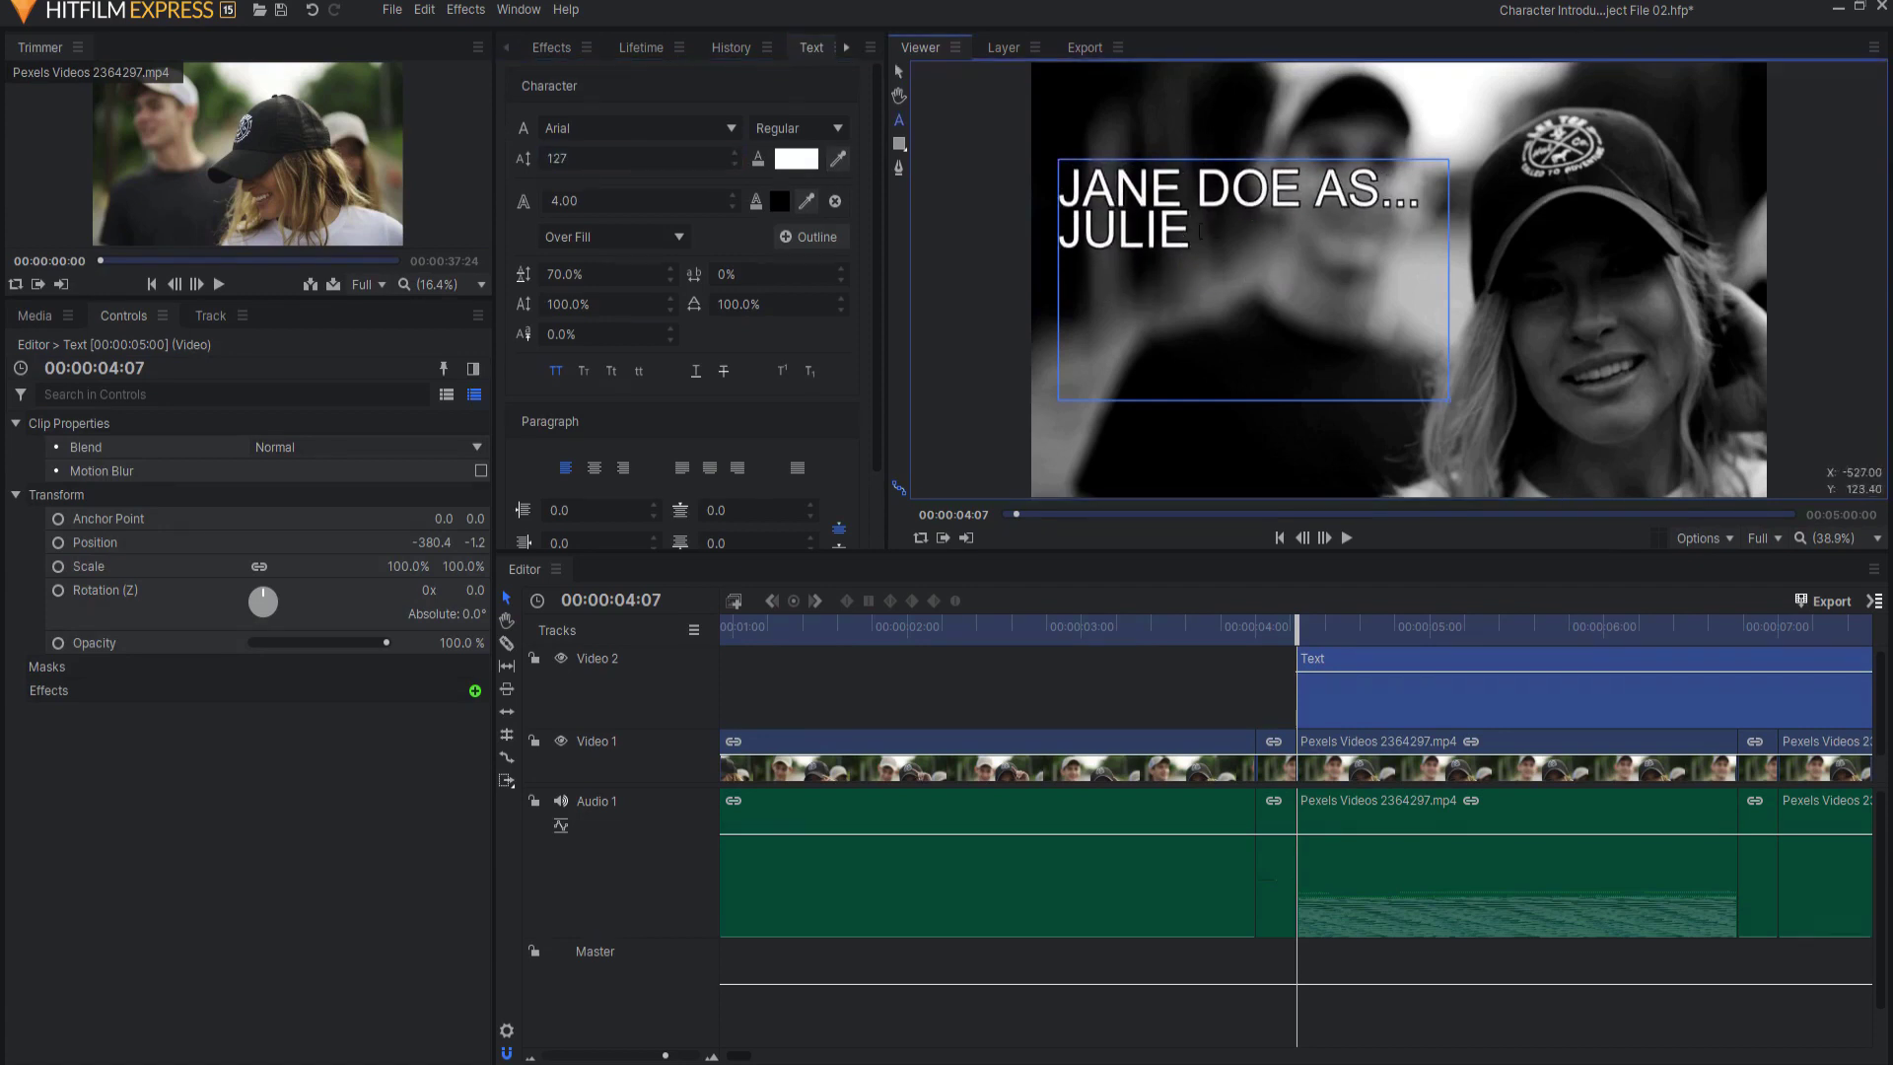
left_click_drag(1193, 228, 1058, 229)
left_click_drag(592, 157, 656, 158)
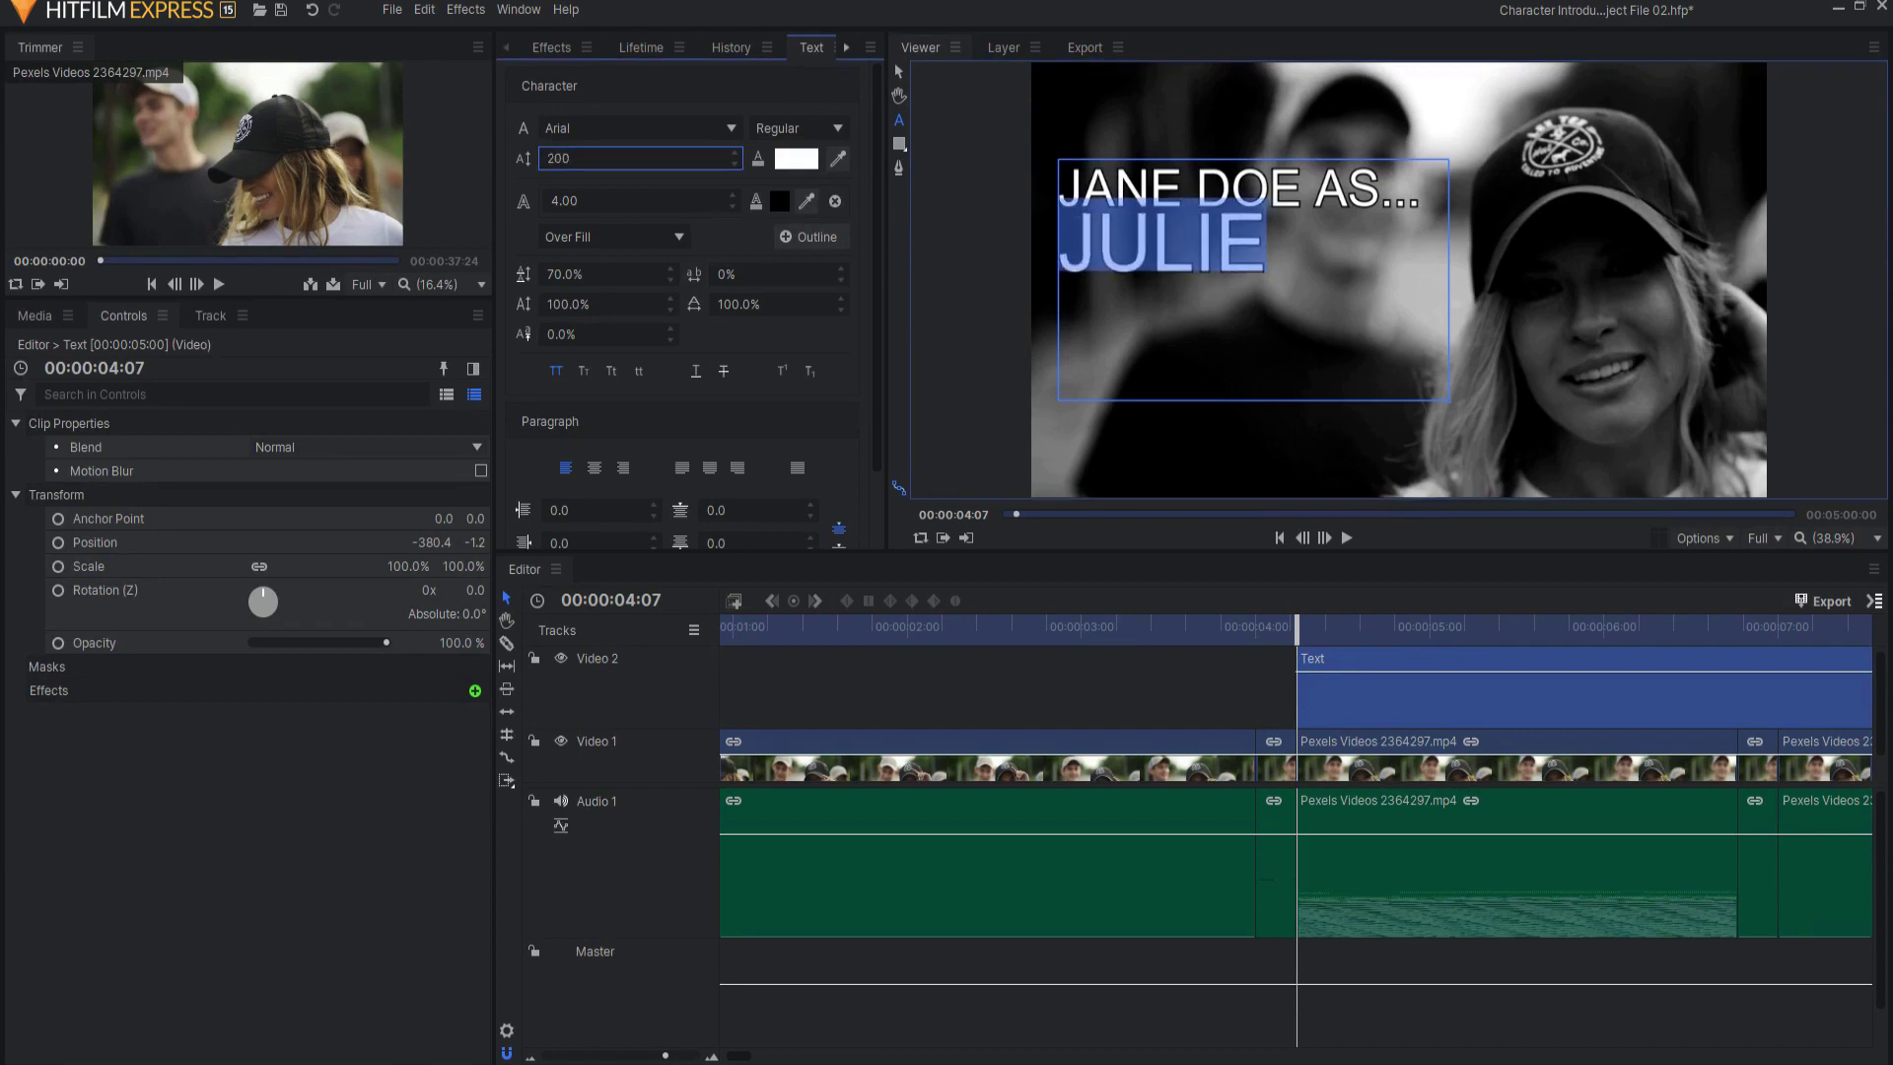
left_click(1424, 180)
key("Return")
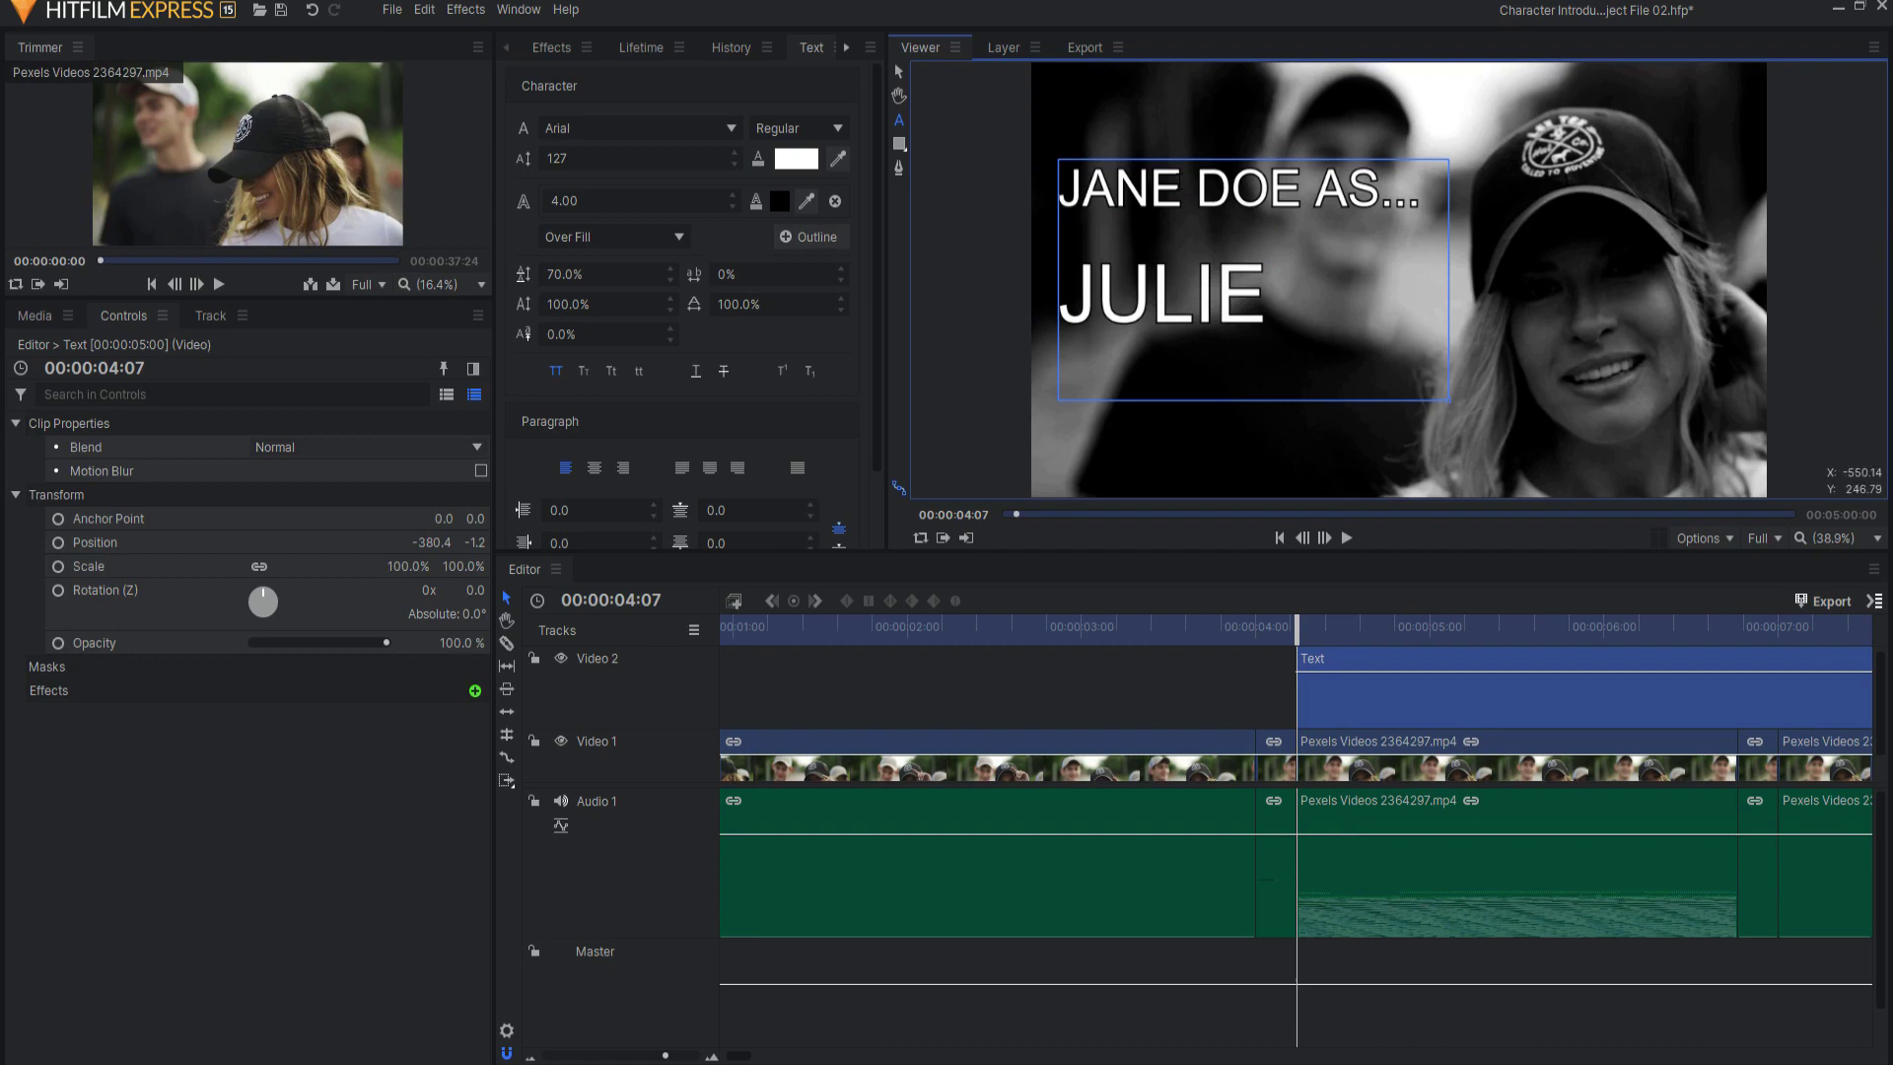
- Make the title Arial Bold and add a second, black outline
left_click(771, 124)
left_click(776, 182)
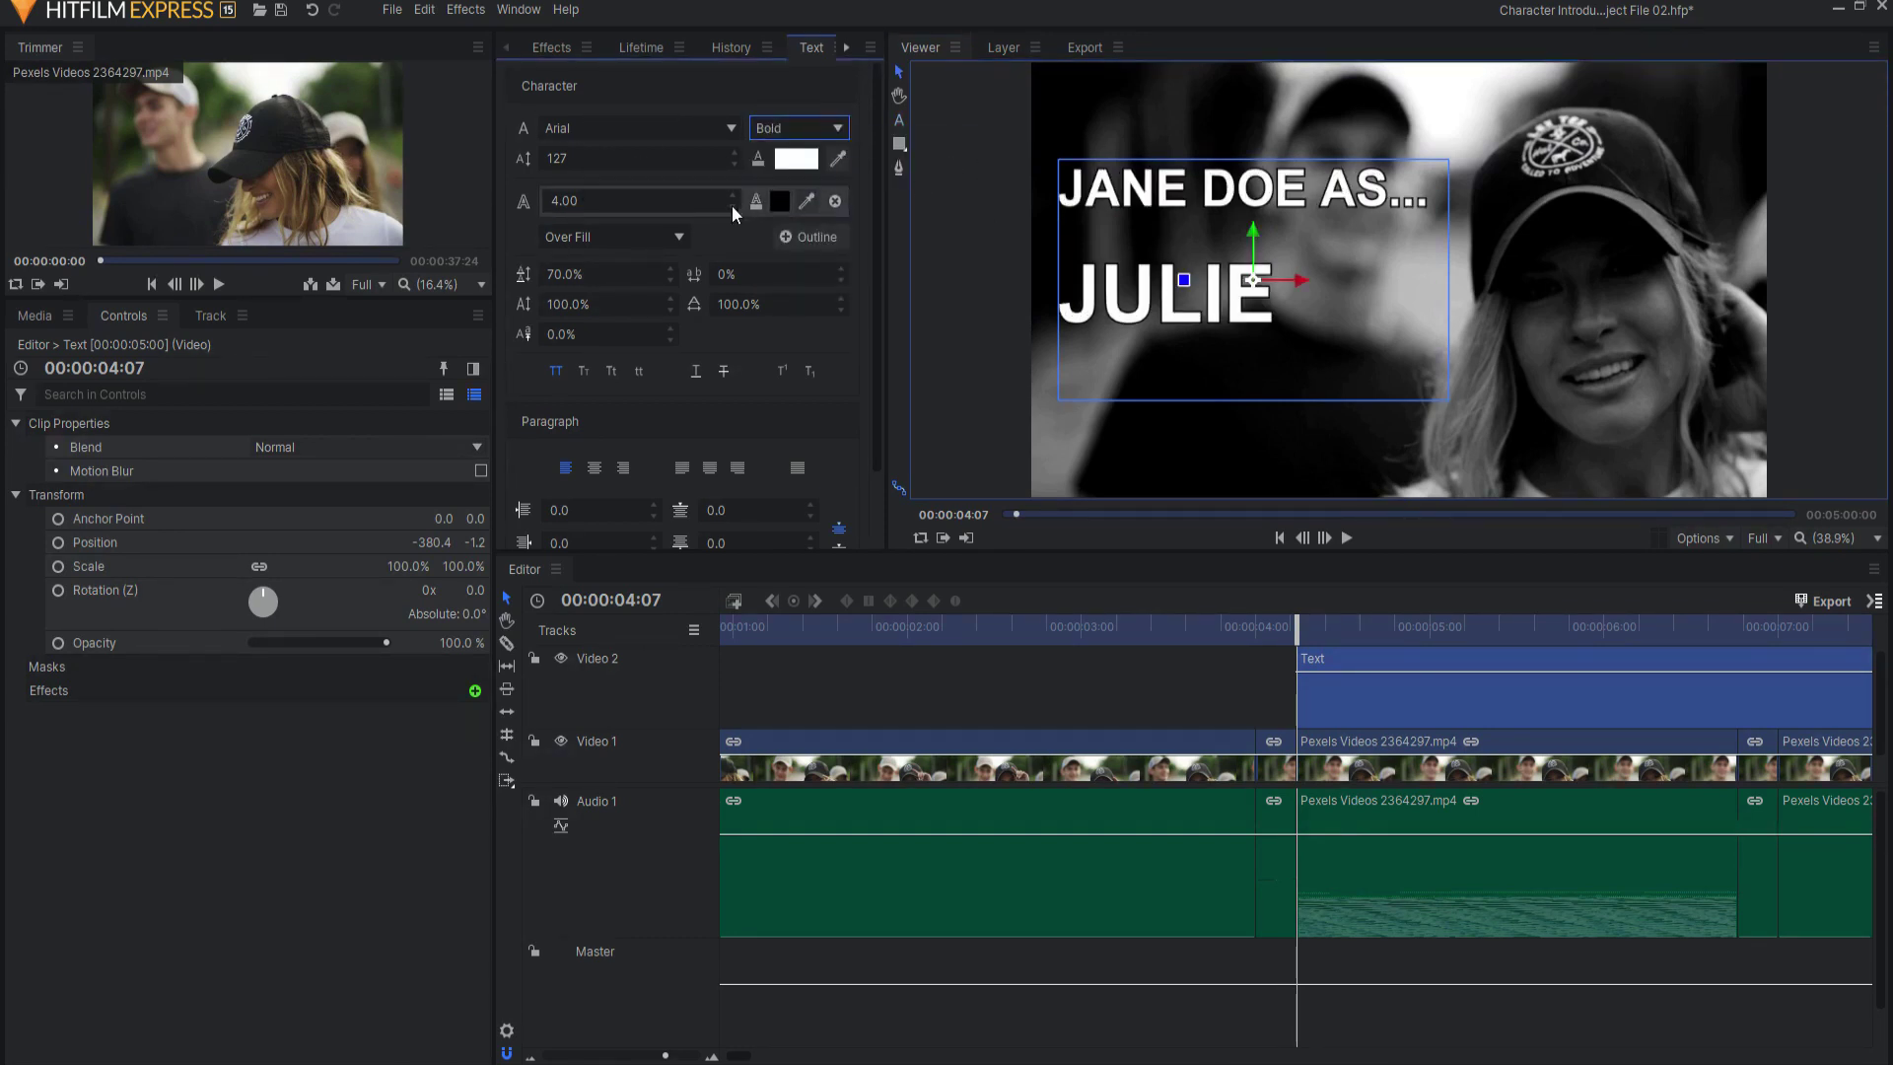
left_click(806, 236)
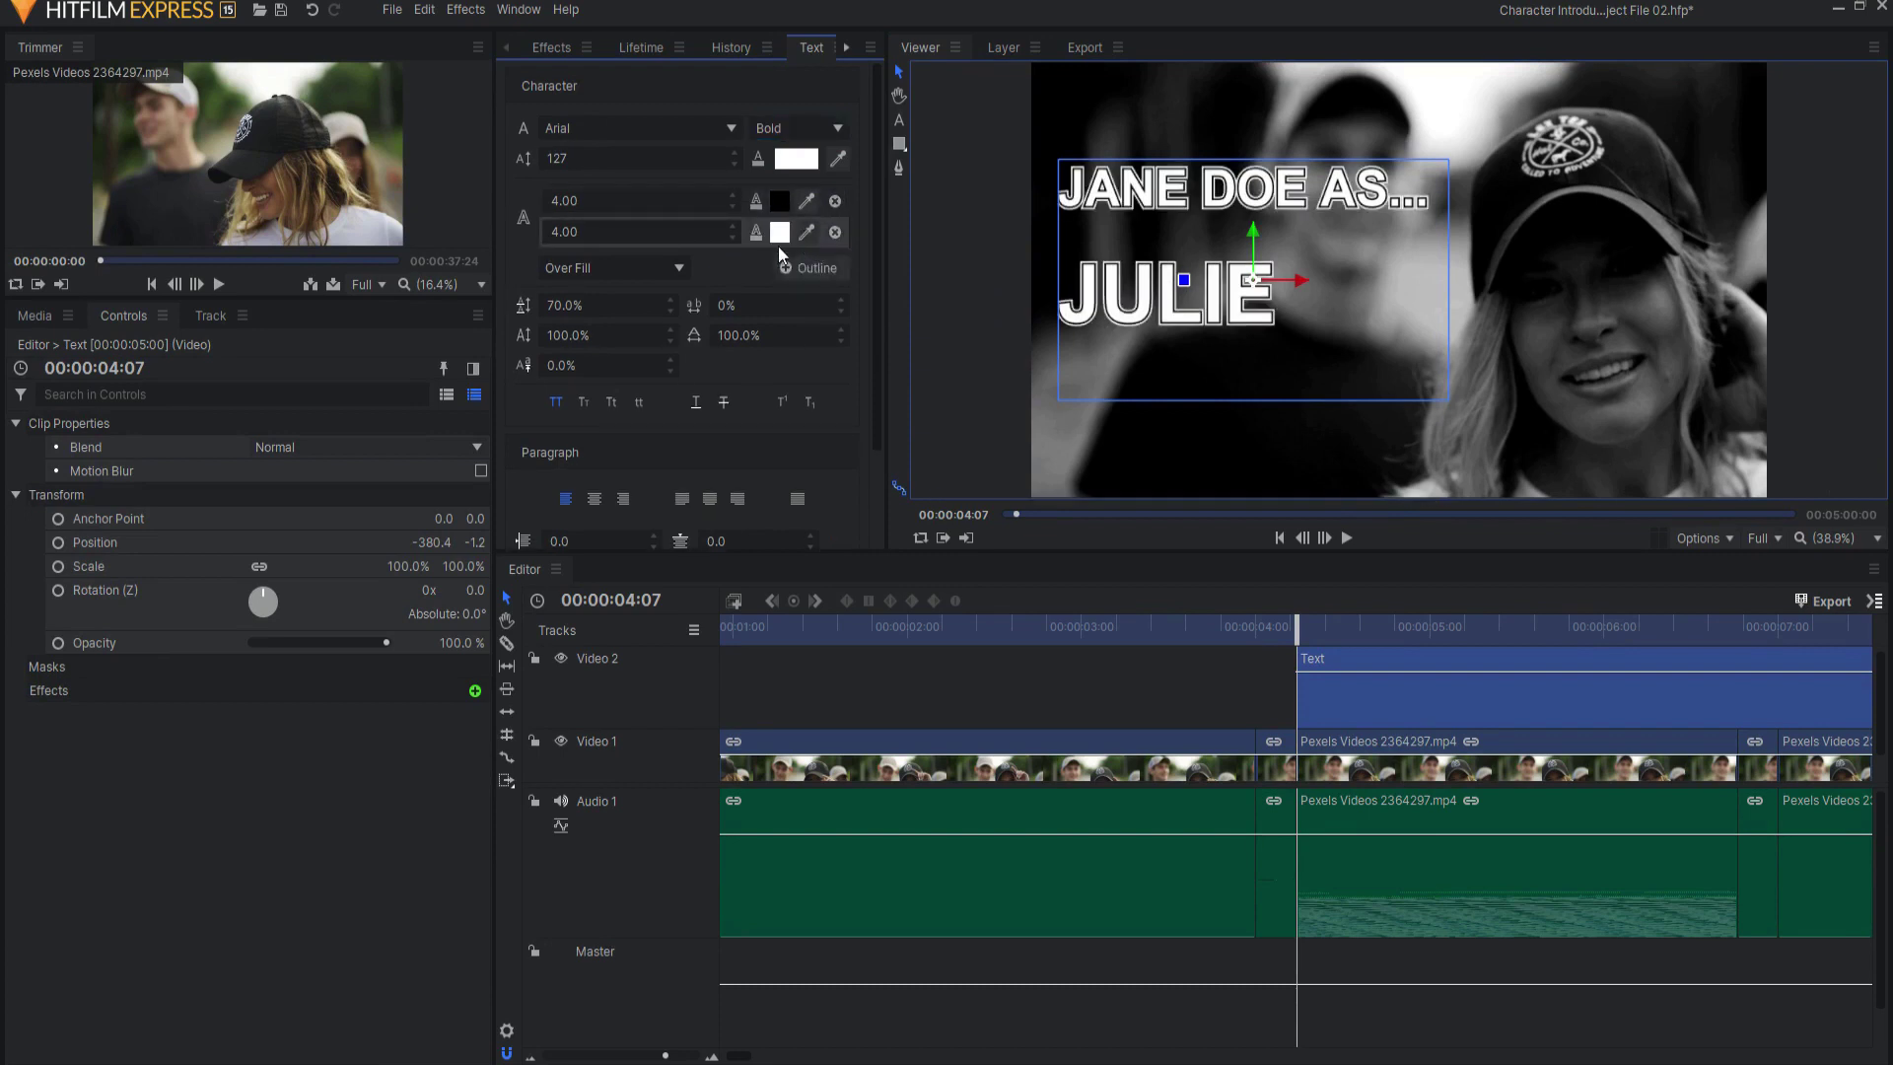
left_click(779, 235)
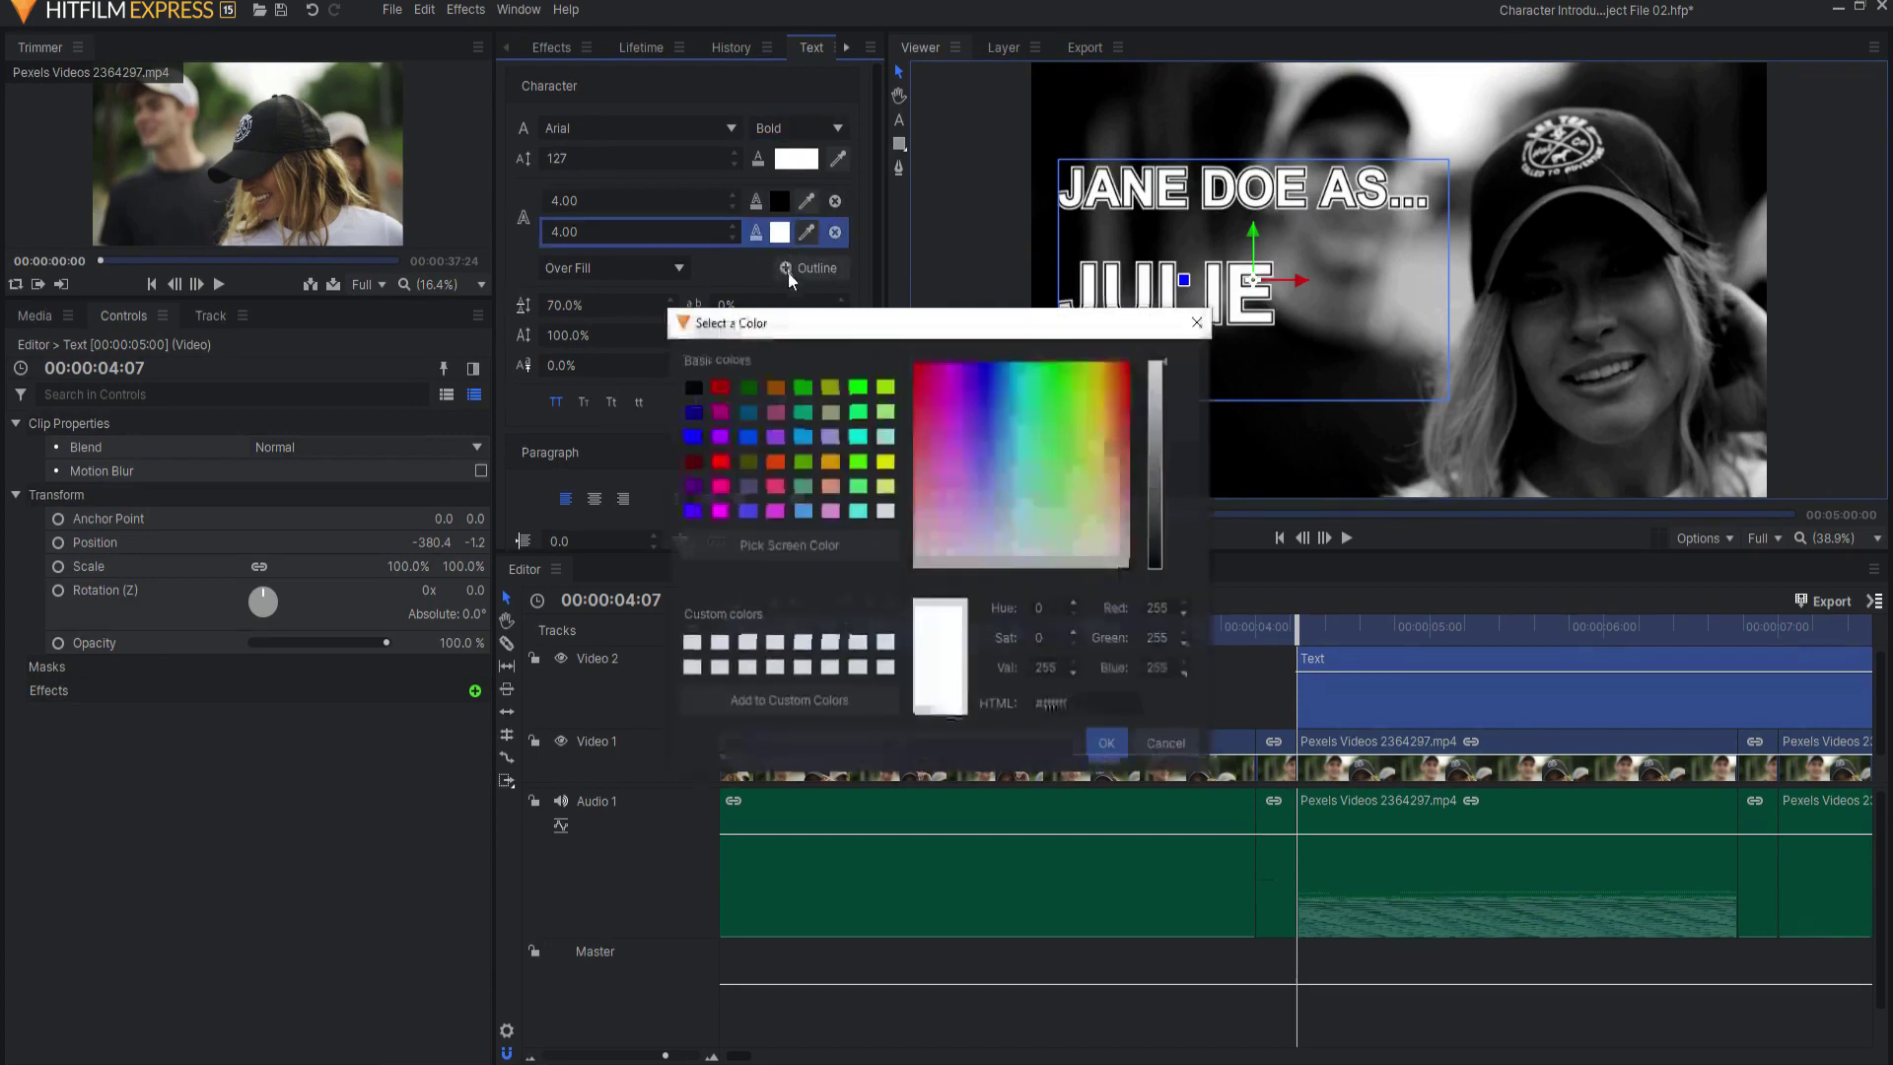
left_click(691, 388)
left_click(1106, 744)
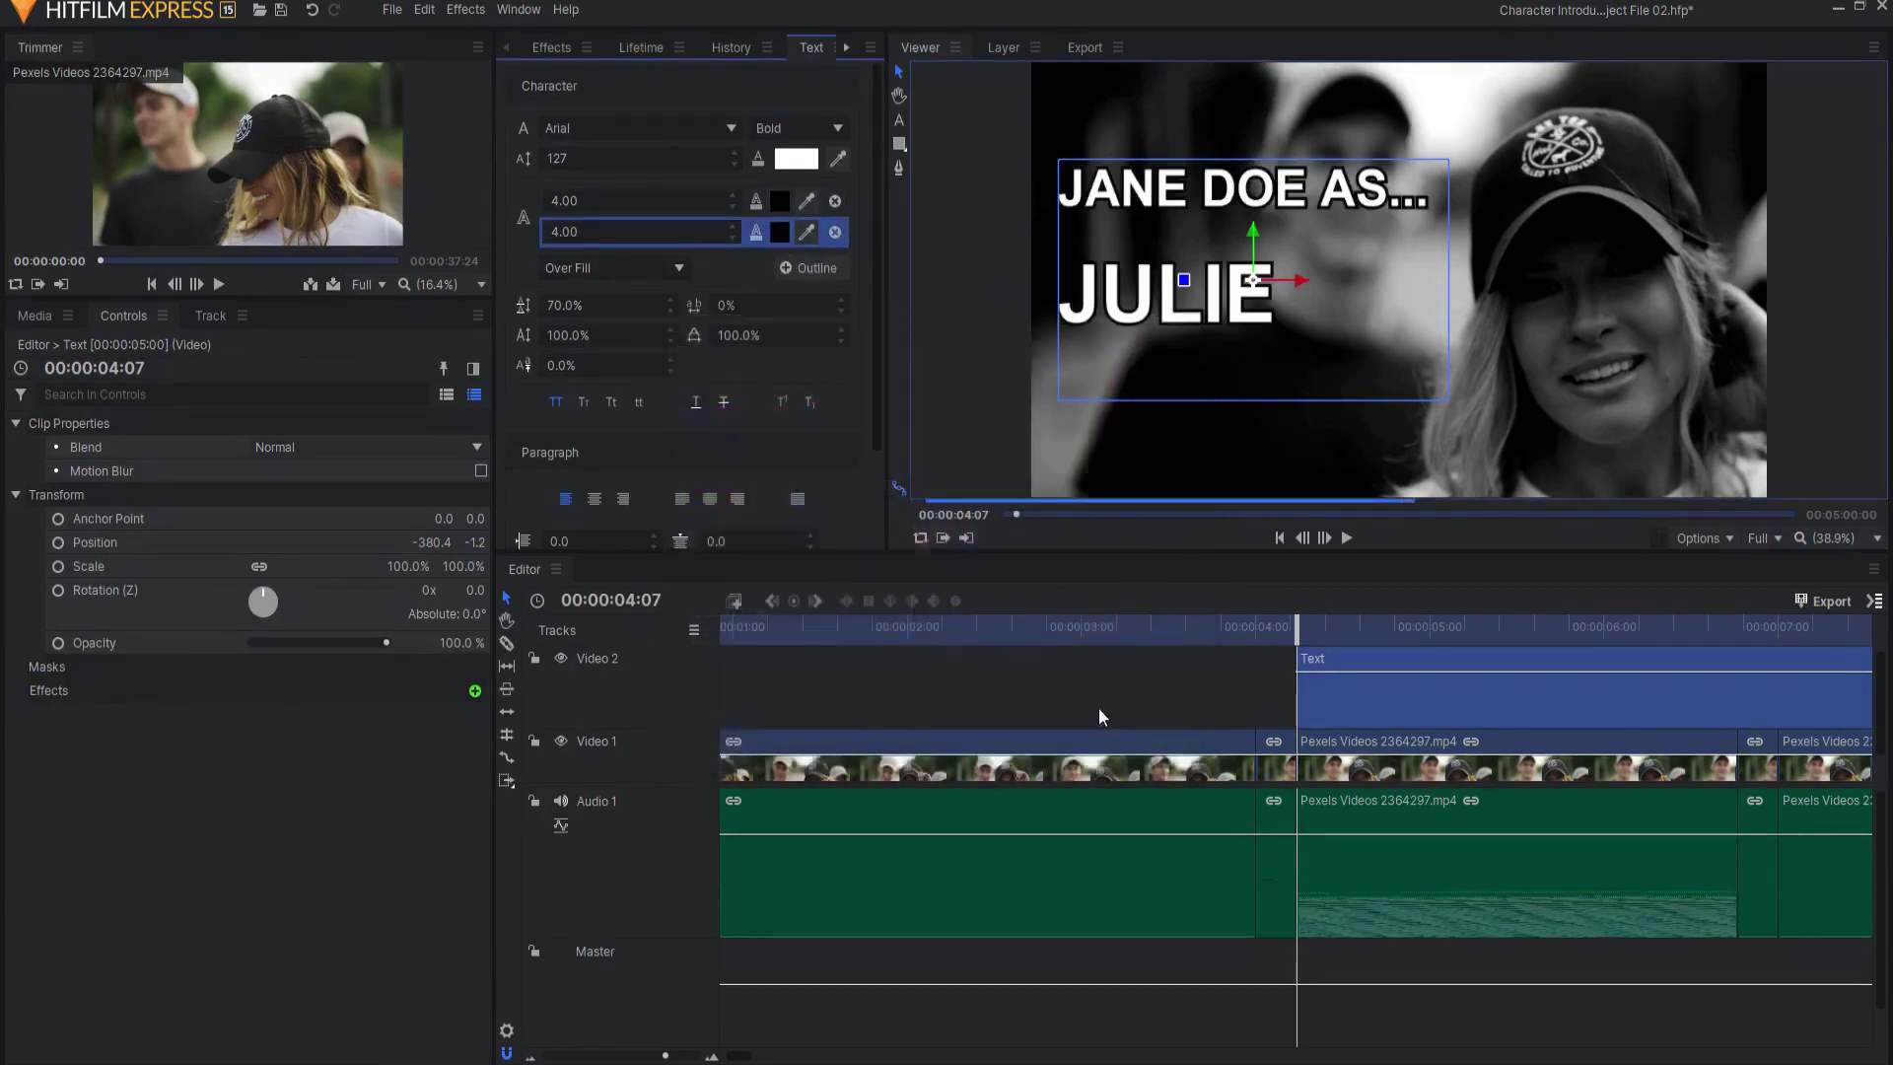
left_click(546, 42)
left_click(542, 79)
- Apply the Drop Shadow effect to the Text clip and trim its end to 7 s
type("DRO")
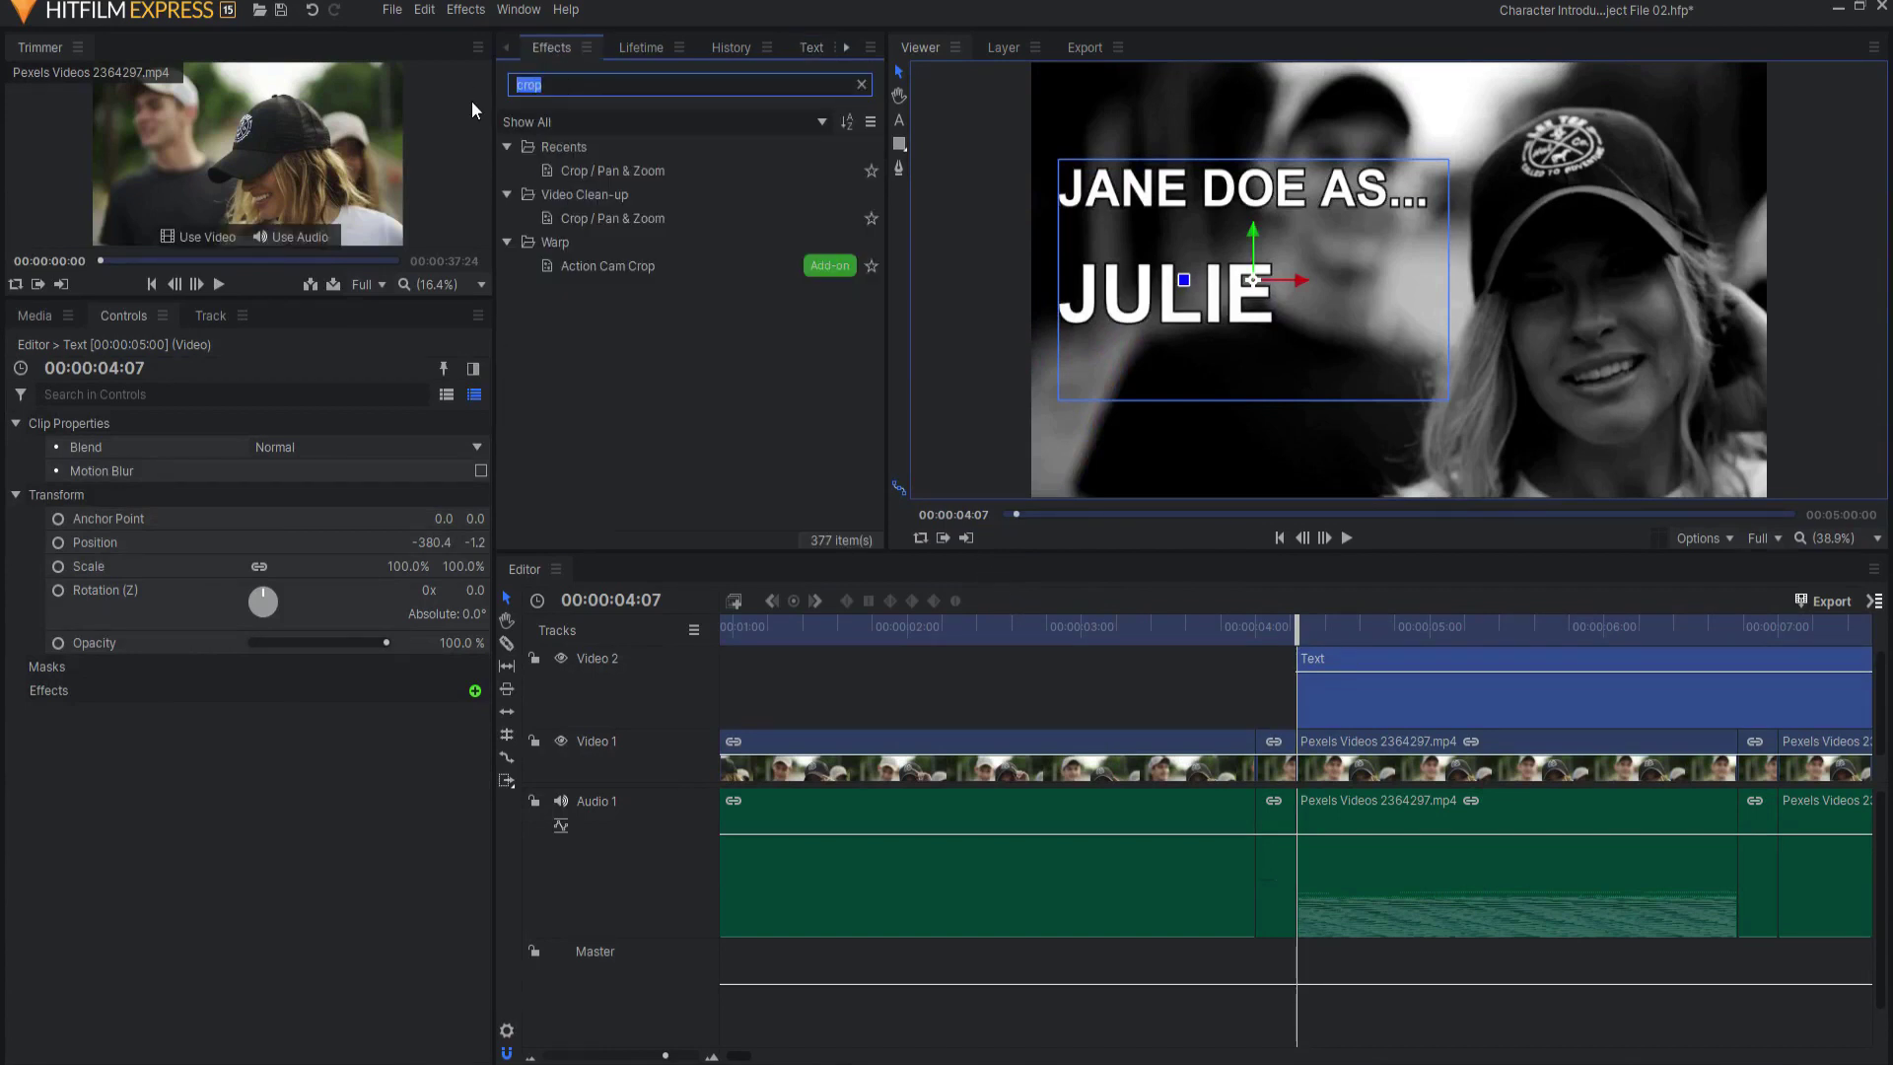
type("P")
left_click_drag(597, 170, 1479, 690)
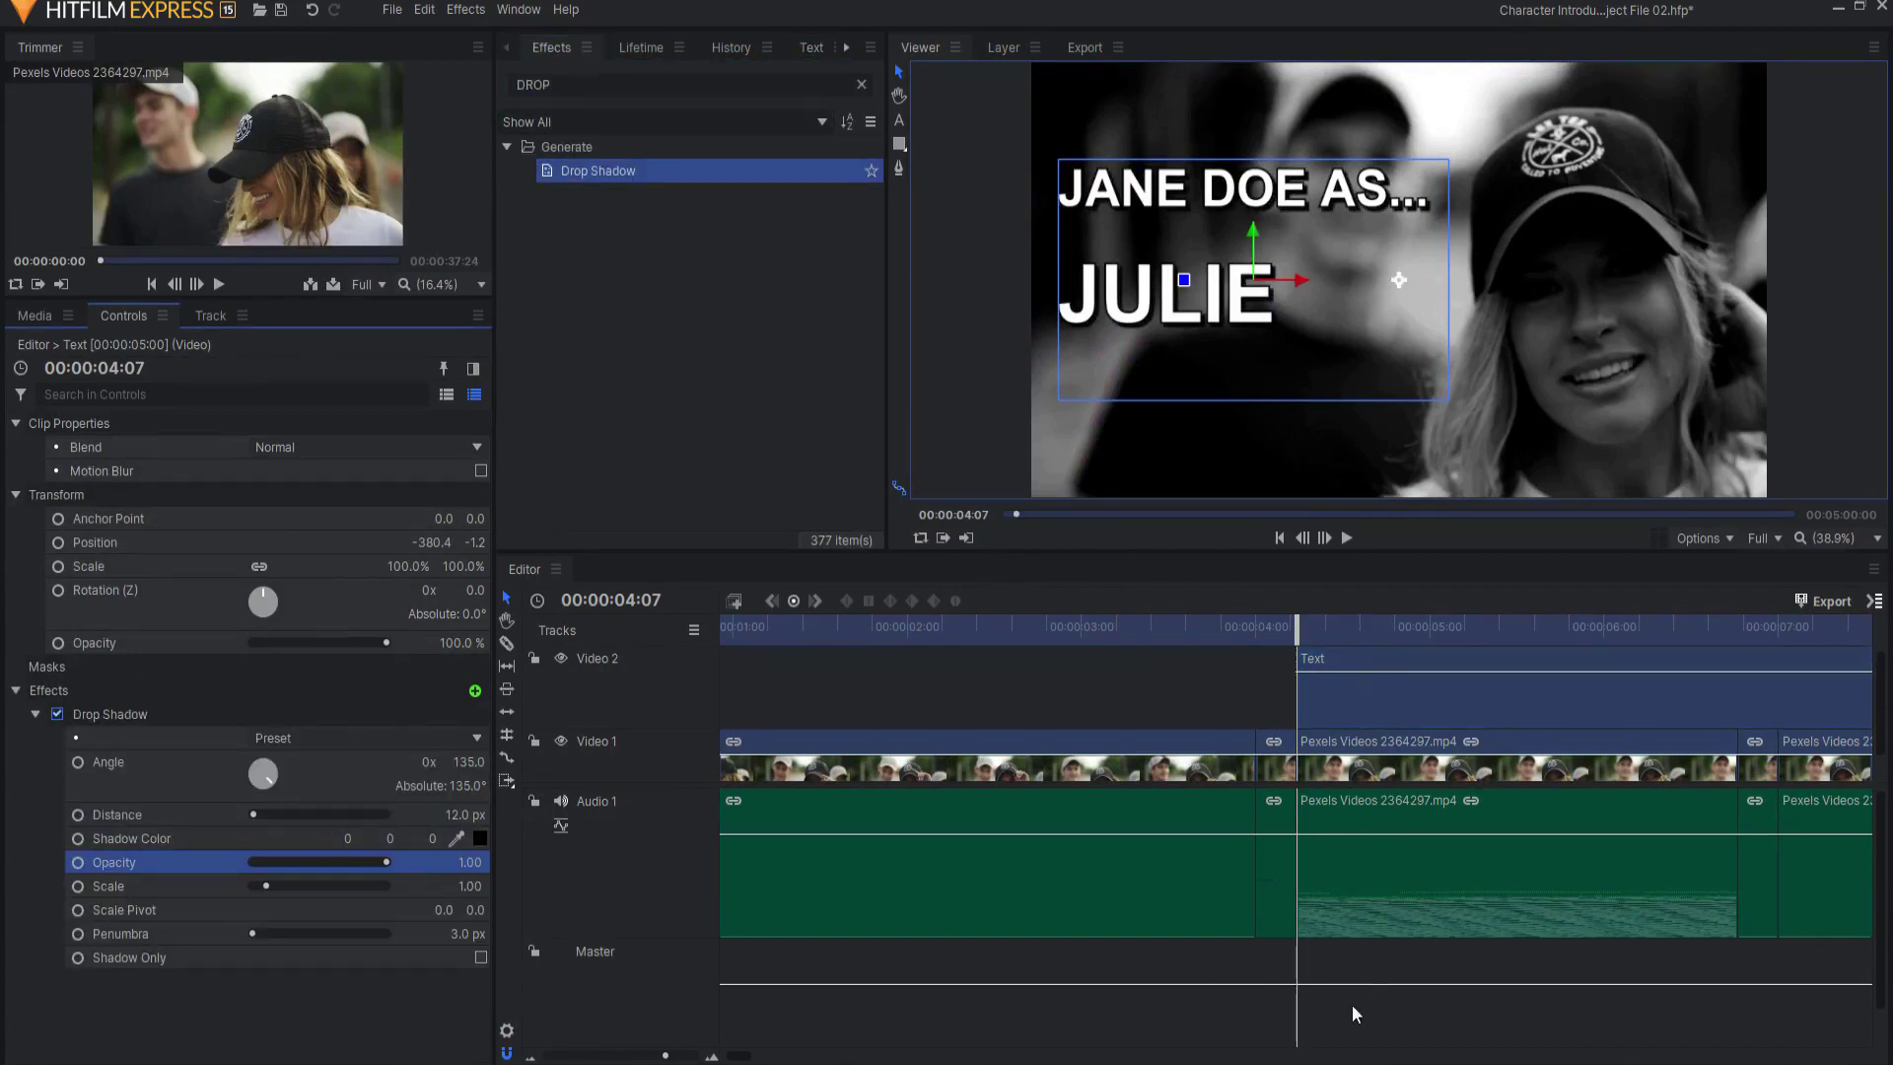
left_click_drag(651, 1059, 637, 1056)
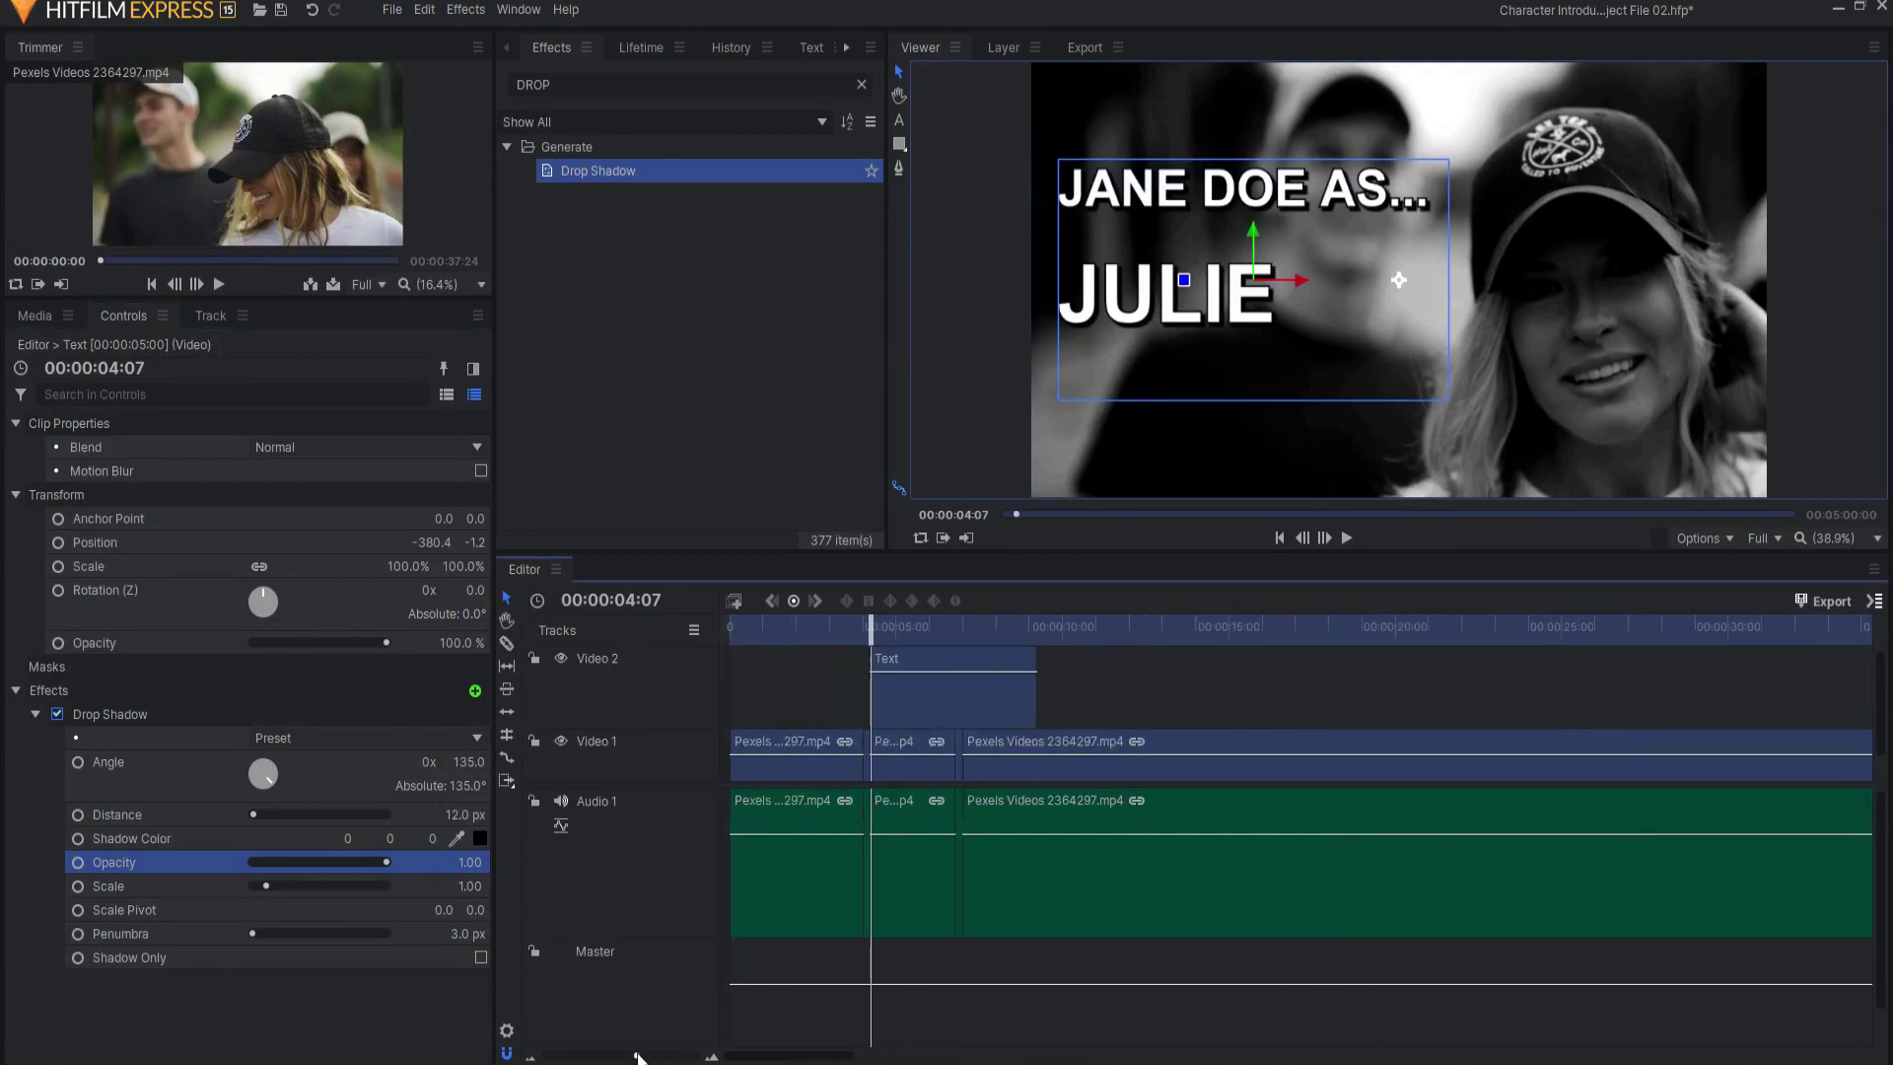
left_click_drag(1043, 700, 954, 700)
- Play the edit from about 3 seconds to review the freeze-frame title
left_click(832, 671)
left_click(831, 627)
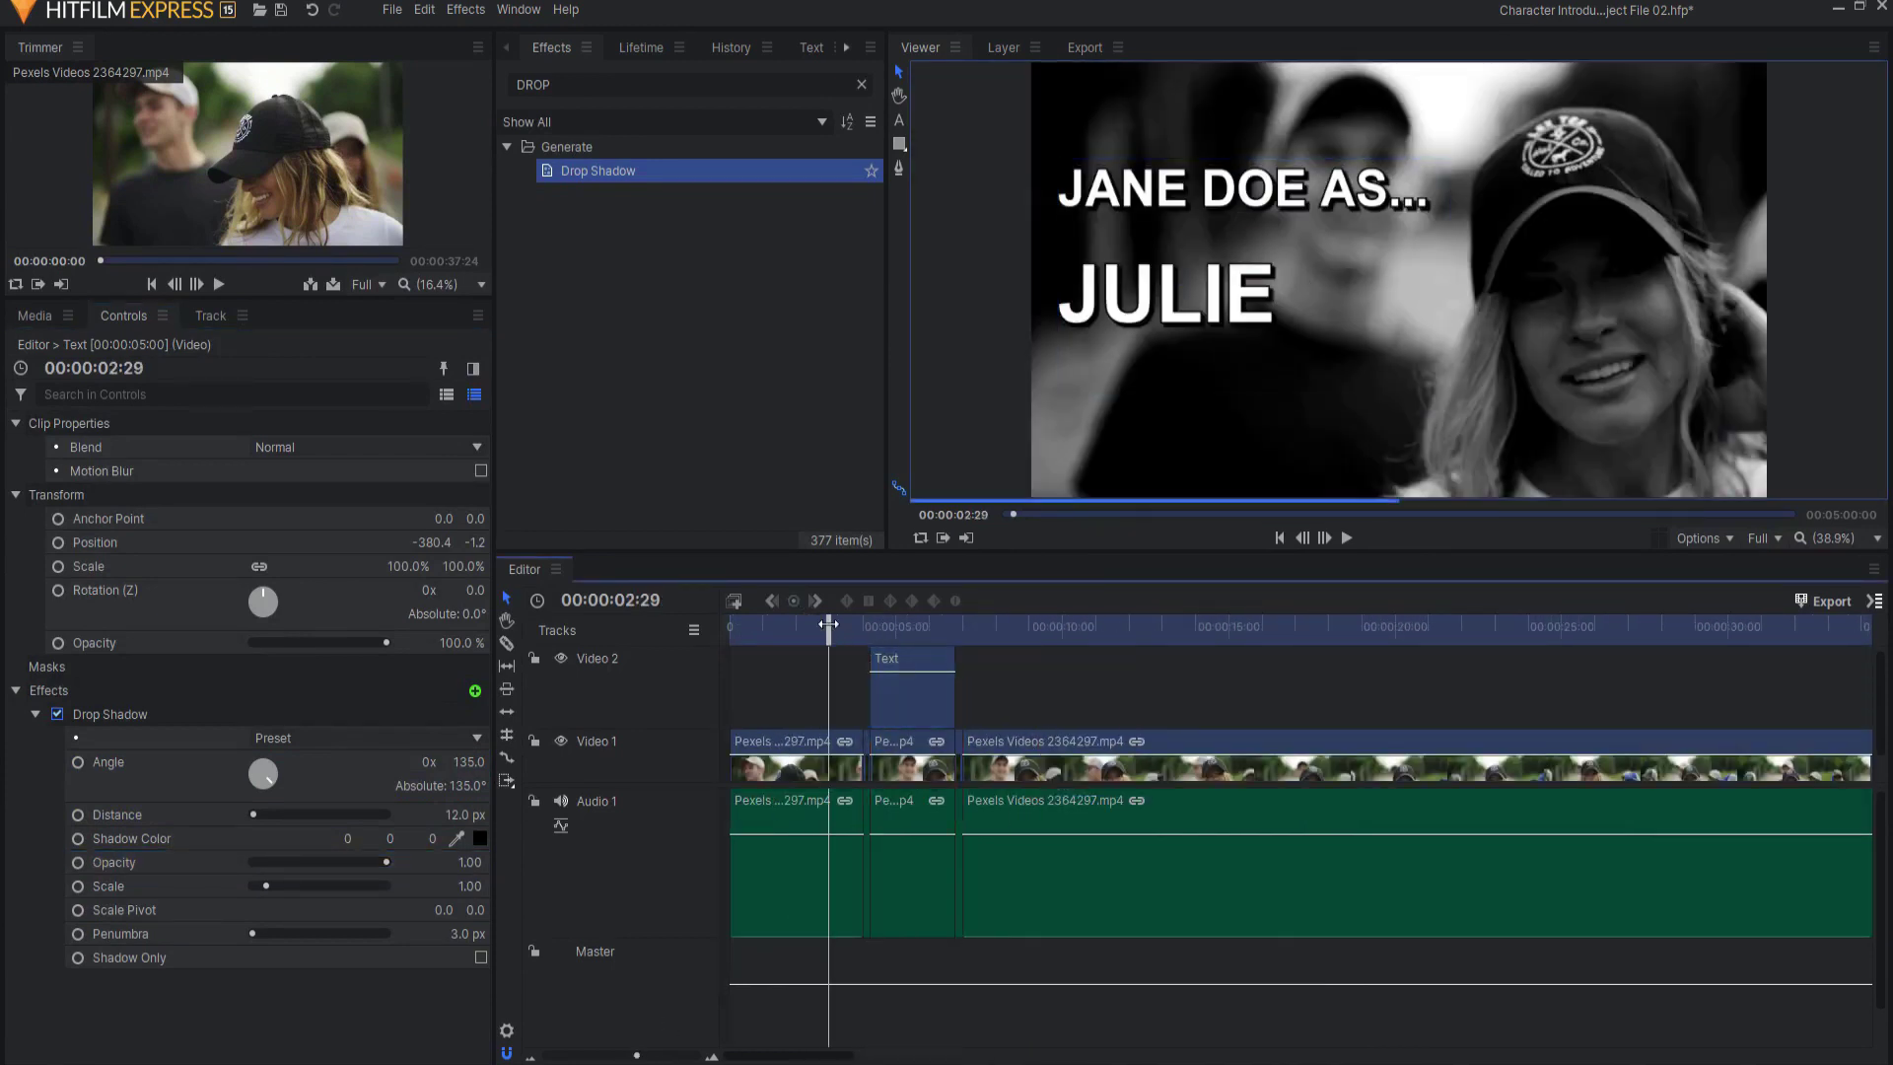
left_click(1347, 537)
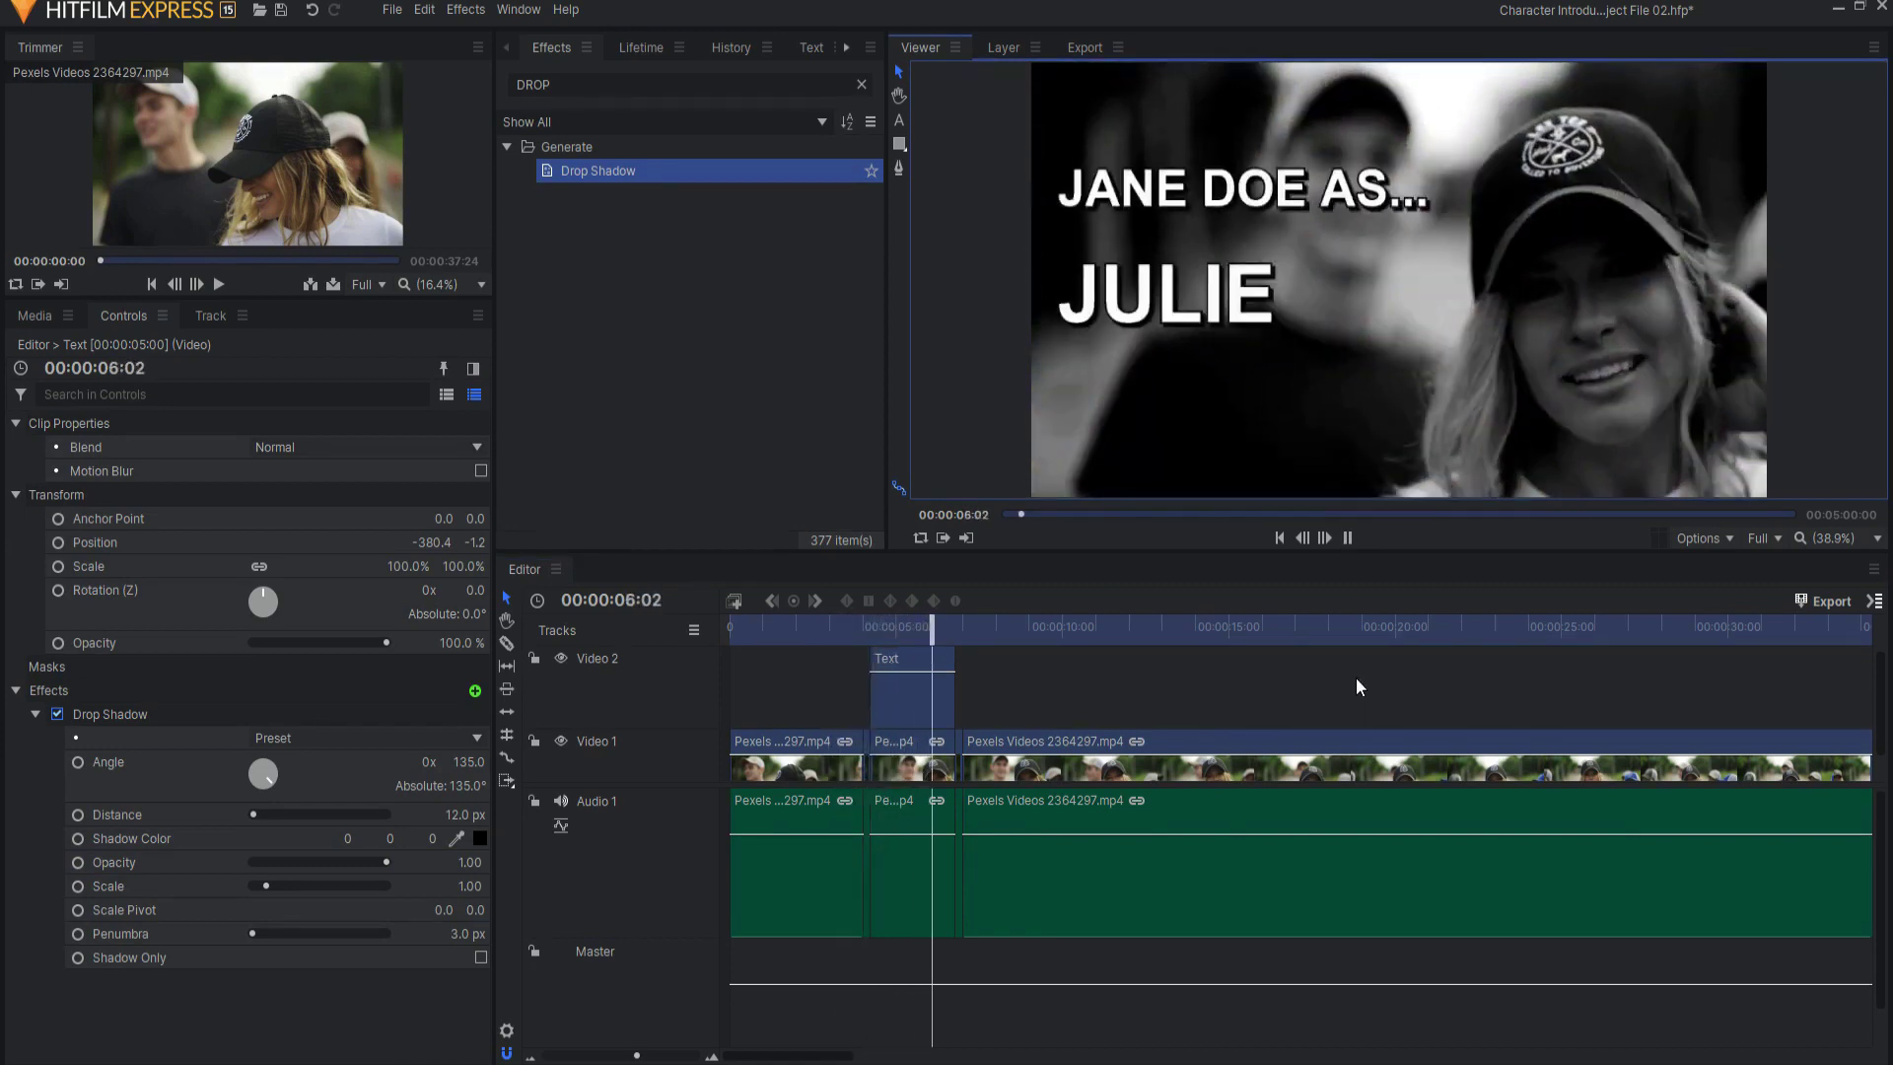
left_click(1348, 538)
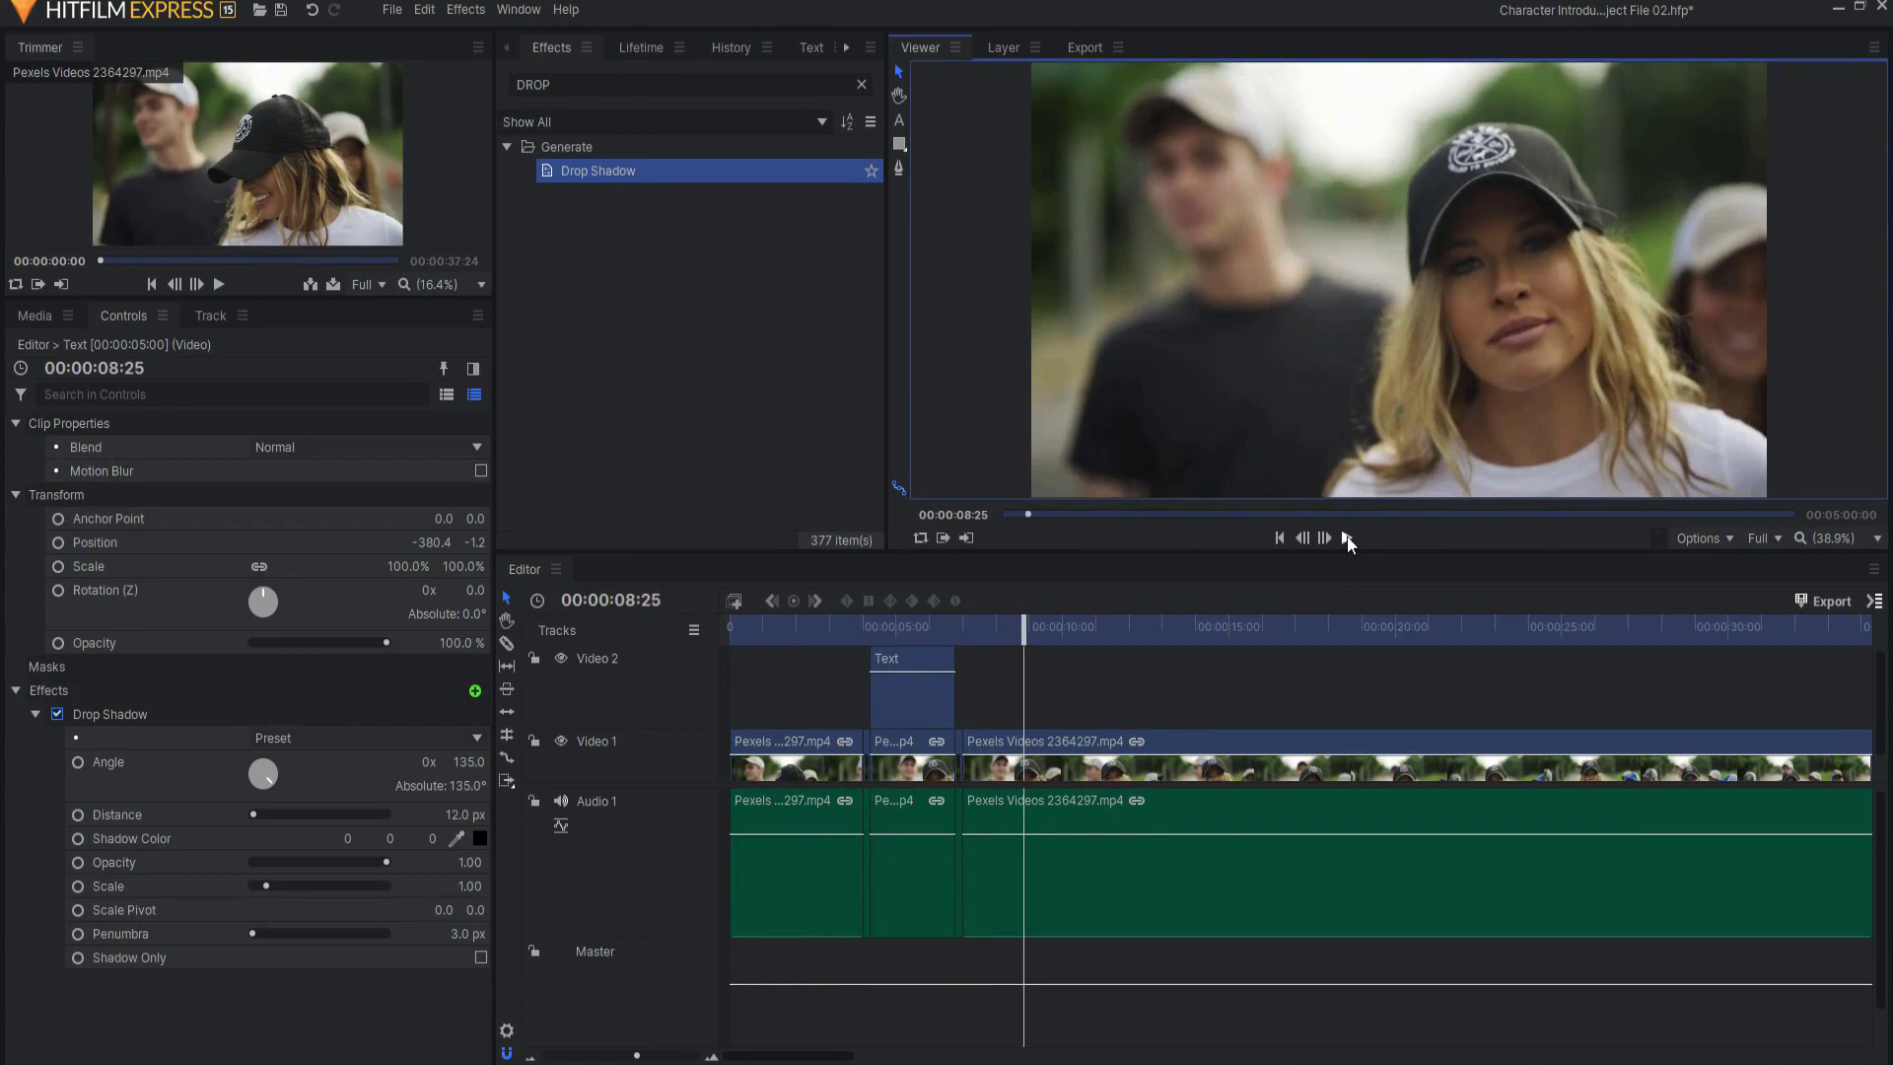